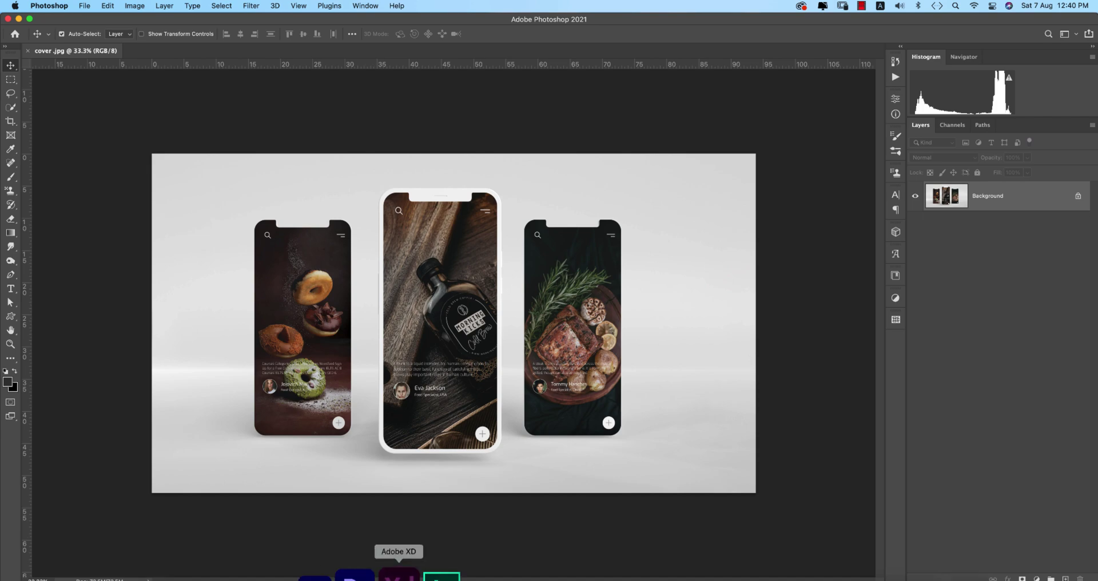
- Switch from the Photoshop mockup to the food ui design in Adobe XD
{"action": "left_click", "coordinate": [399, 574]}
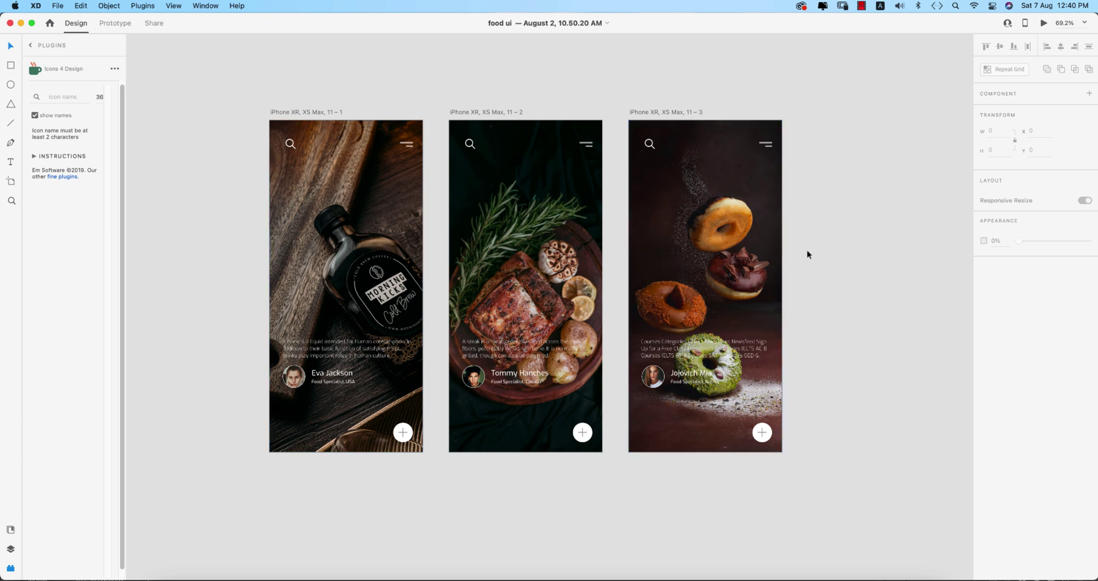
{"action": "left_click", "coordinate": [300, 215]}
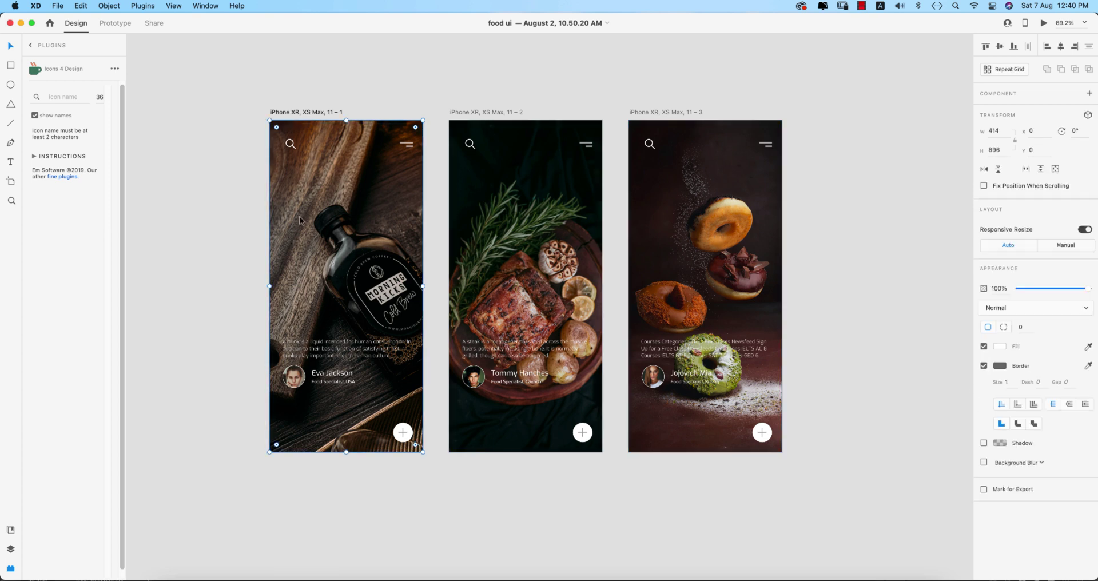
{"action": "left_click", "coordinate": [792, 264]}
{"action": "left_click", "coordinate": [577, 252]}
{"action": "left_click", "coordinate": [527, 113]}
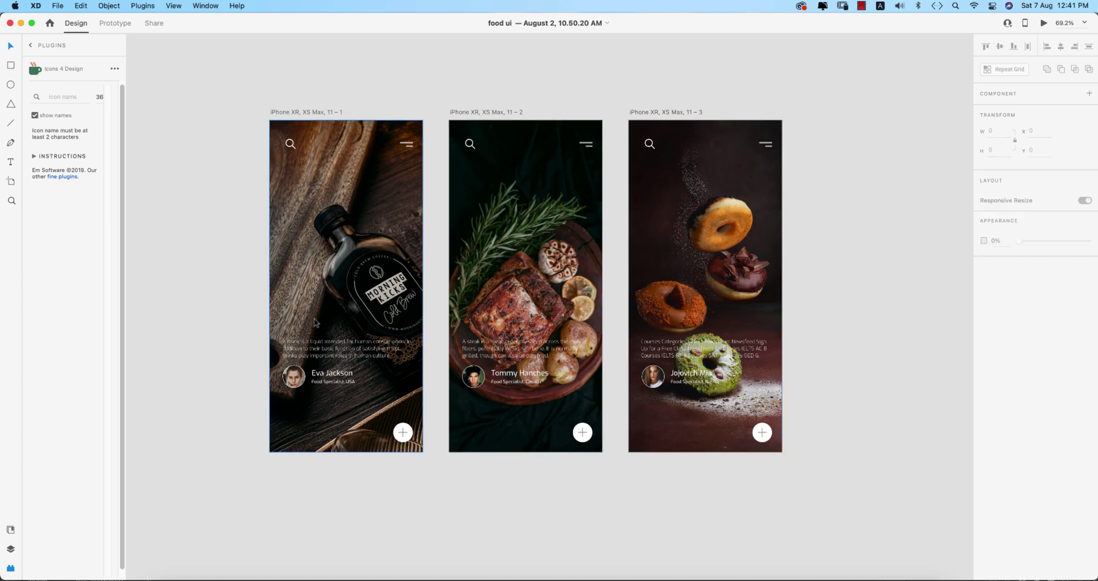
{"action": "left_click", "coordinate": [263, 575]}
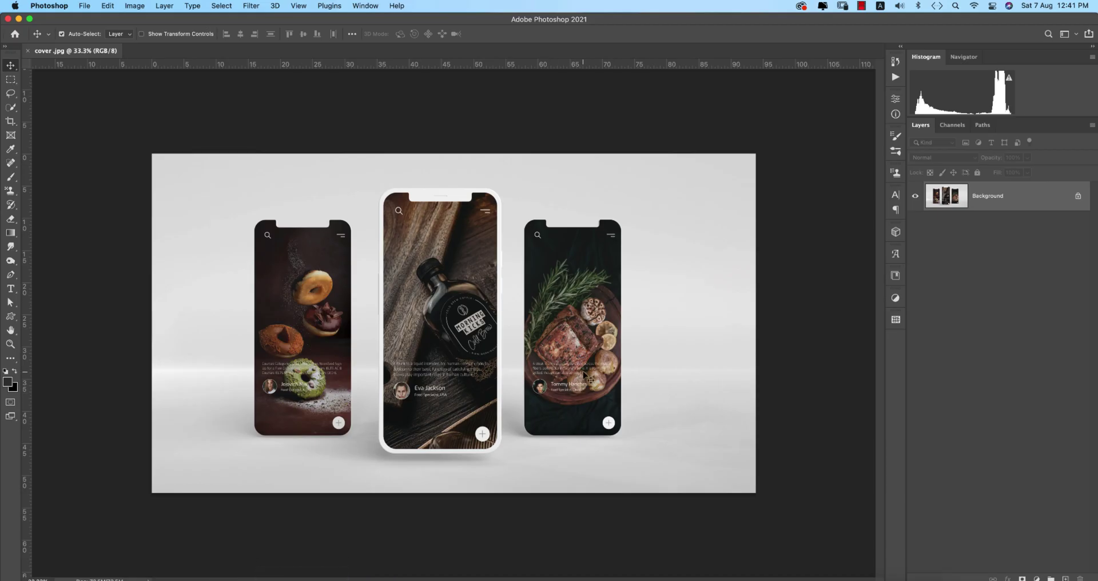
{"action": "mouse_move", "coordinate": [377, 573]}
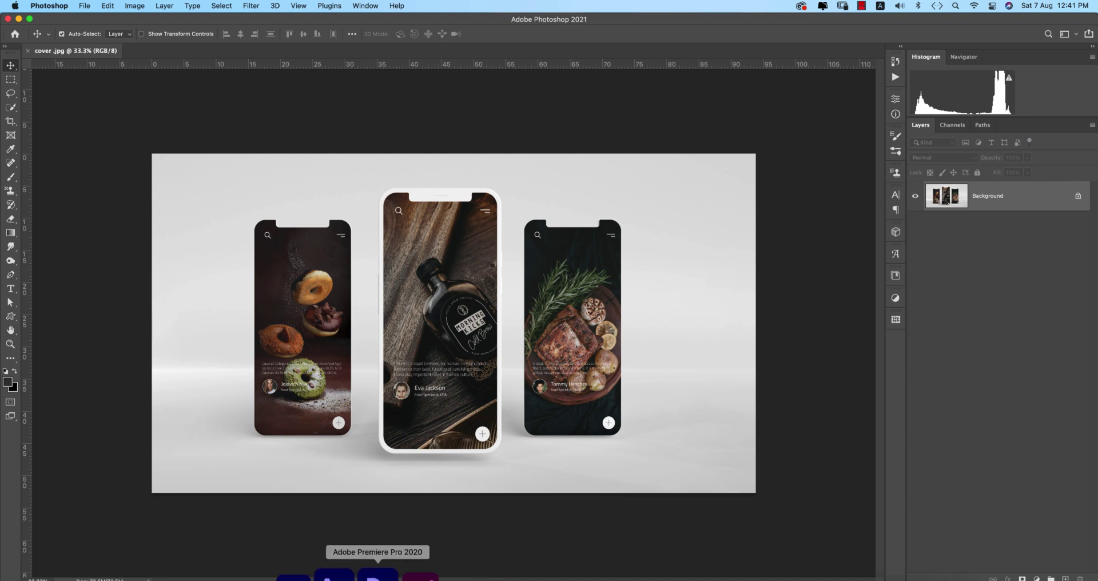
{"action": "left_click", "coordinate": [387, 575]}
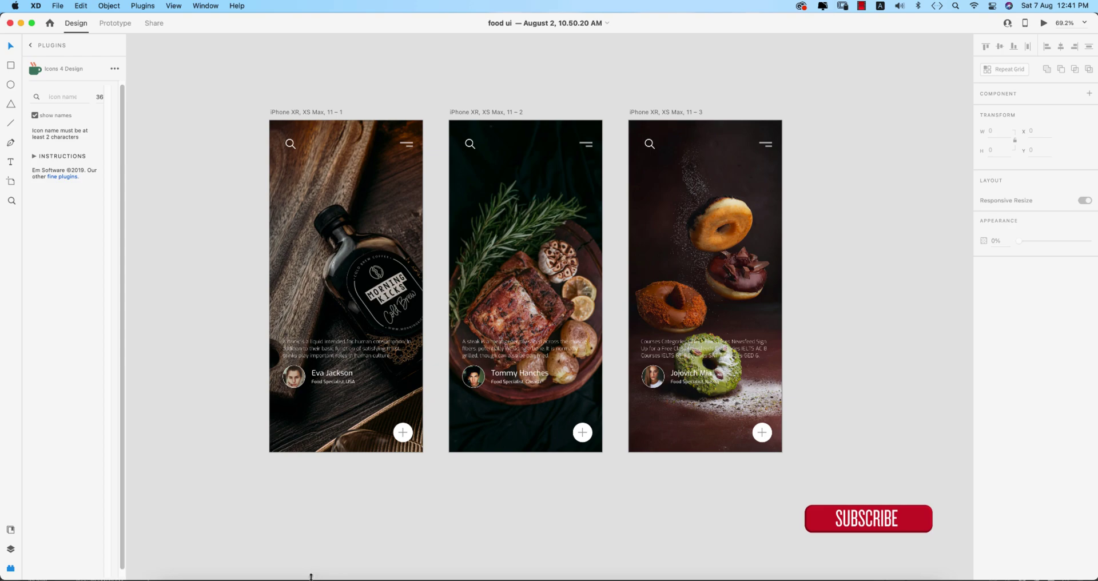
{"action": "left_click", "coordinate": [275, 576]}
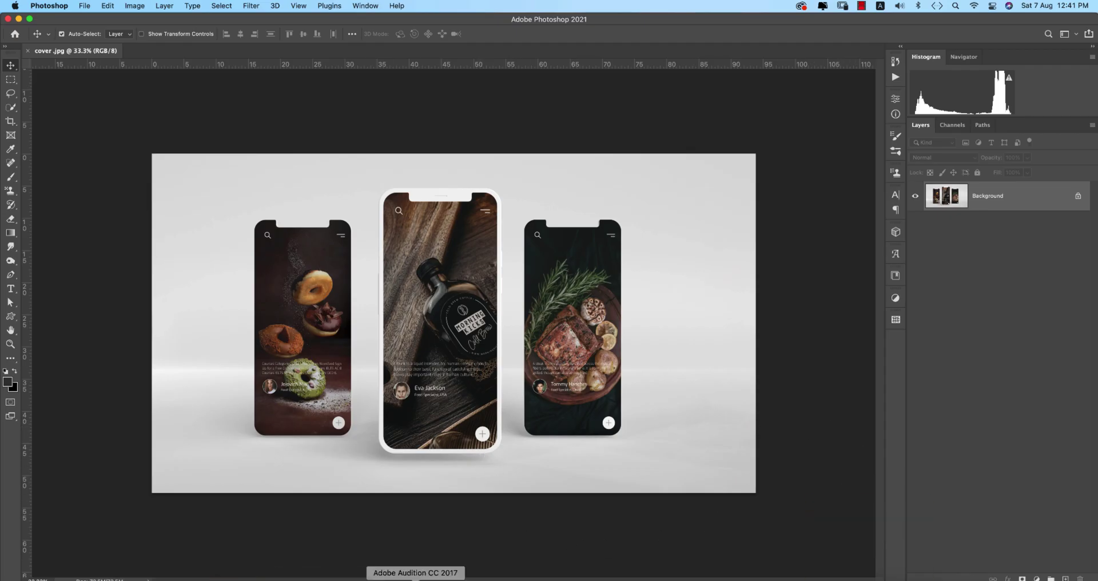
{"action": "left_click", "coordinate": [382, 577]}
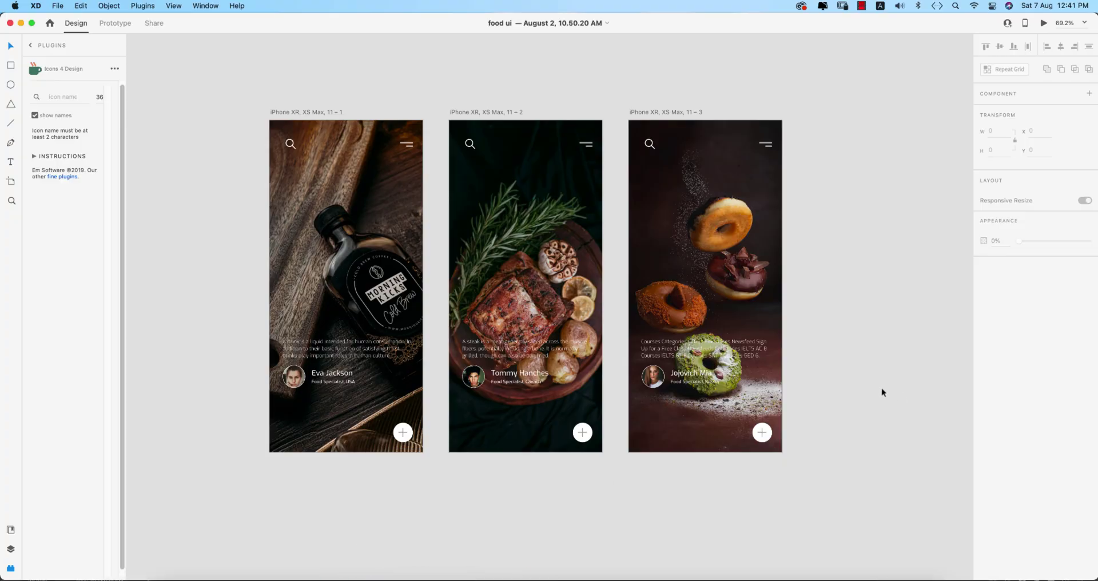
{"action": "scroll", "coordinate": [695, 343], "scroll_direction": "down", "scroll_amount": 5}
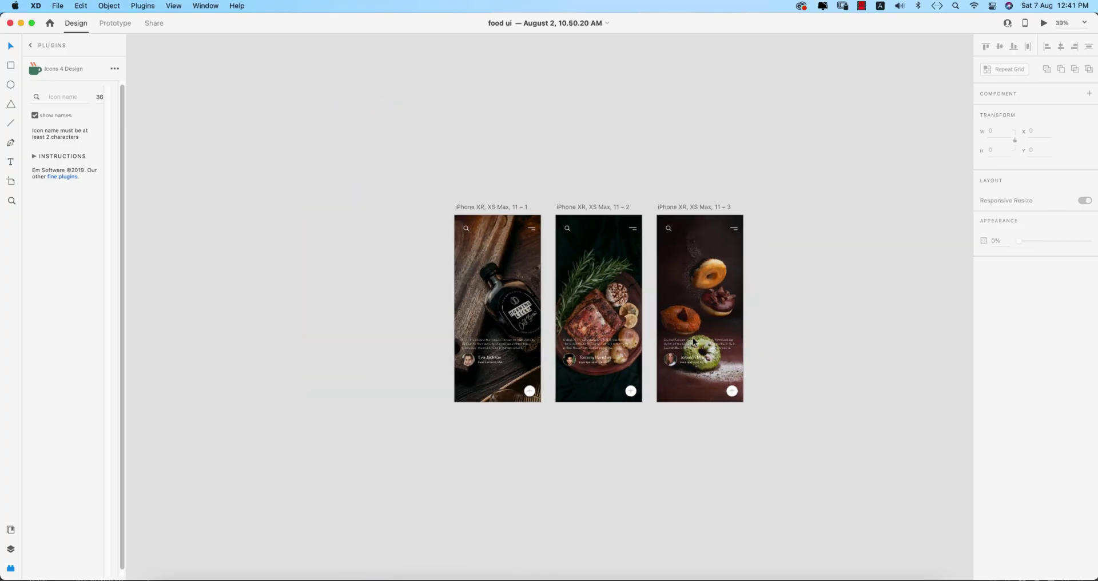
{"action": "scroll", "coordinate": [695, 343], "scroll_direction": "down", "scroll_amount": 5}
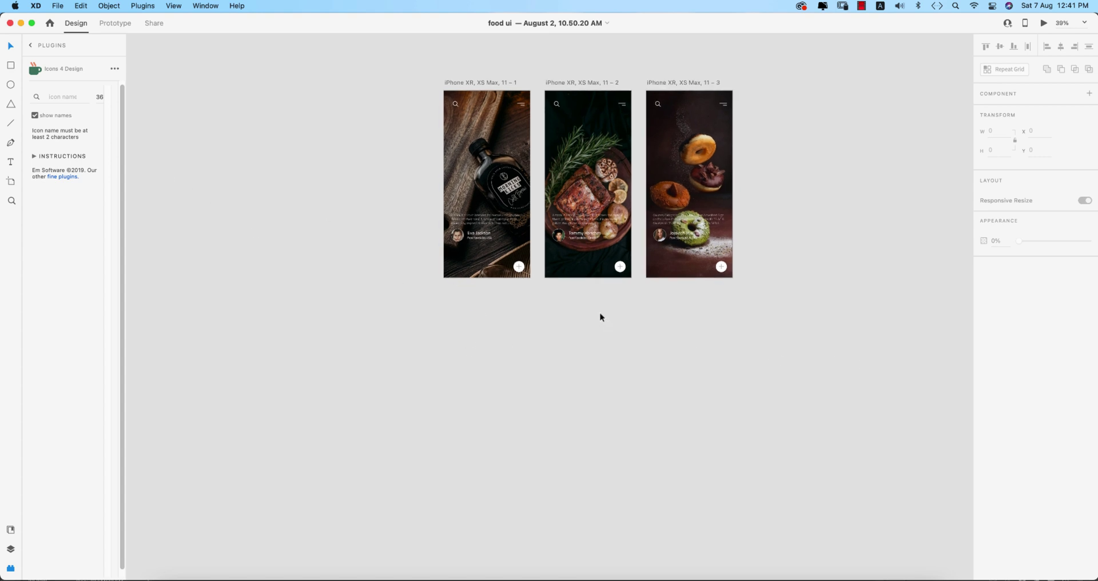
{"action": "scroll", "coordinate": [600, 317], "scroll_direction": "up", "scroll_amount": 1}
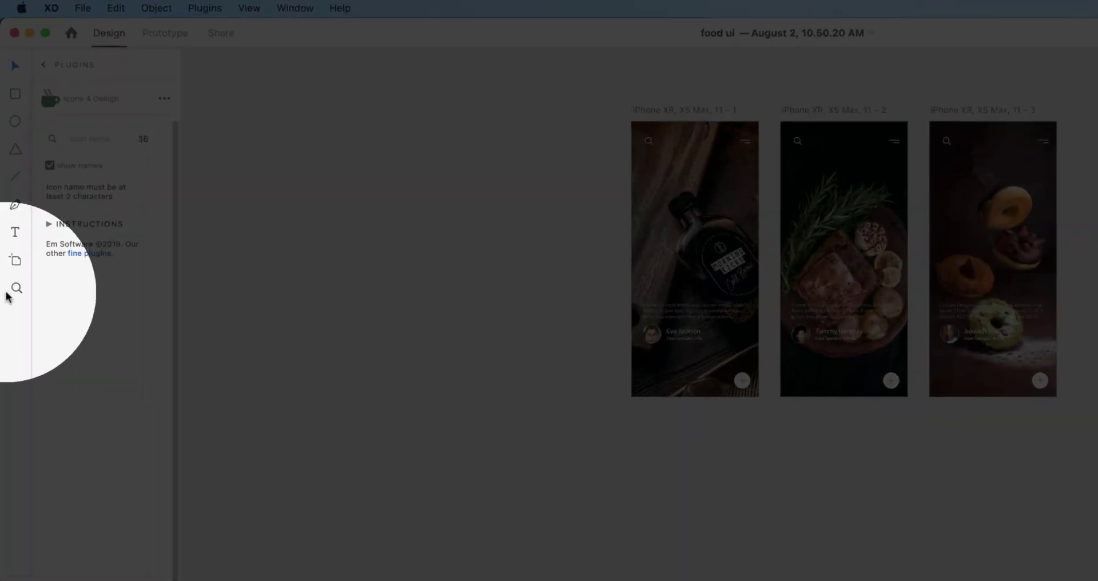
- Add three blank iPhone XR/XS Max artboards (11–4 to 11–6) after the food screens
{"action": "left_click", "coordinate": [11, 181]}
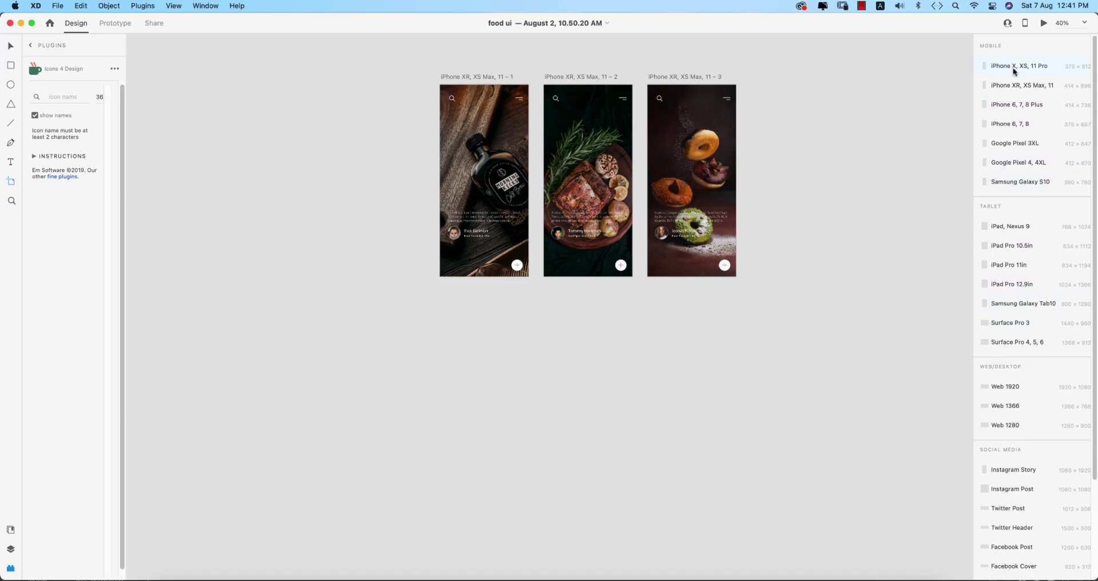
{"action": "left_click", "coordinate": [1011, 85]}
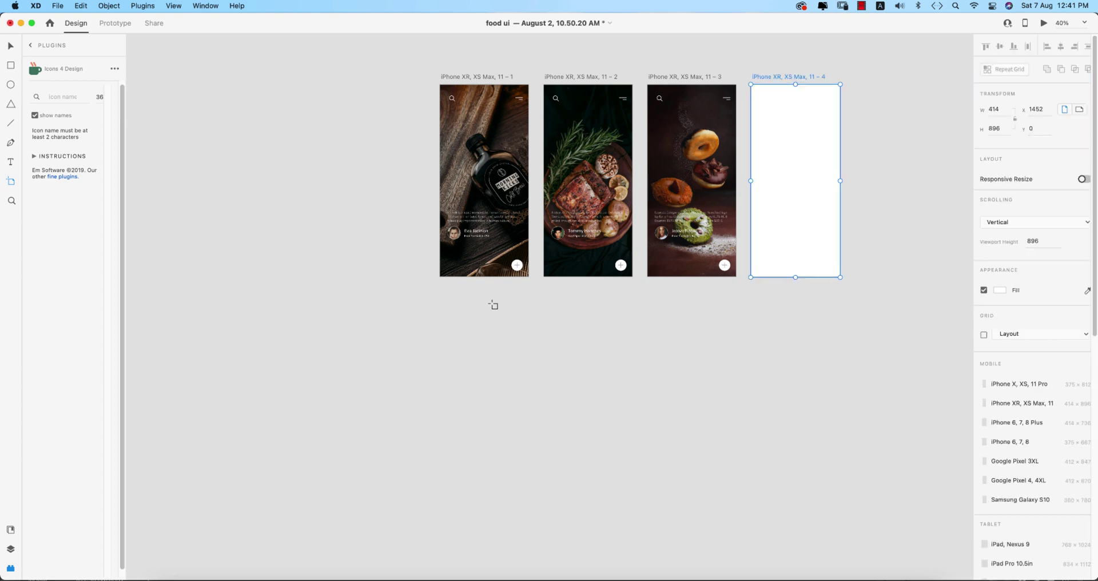
{"action": "left_click", "coordinate": [777, 131]}
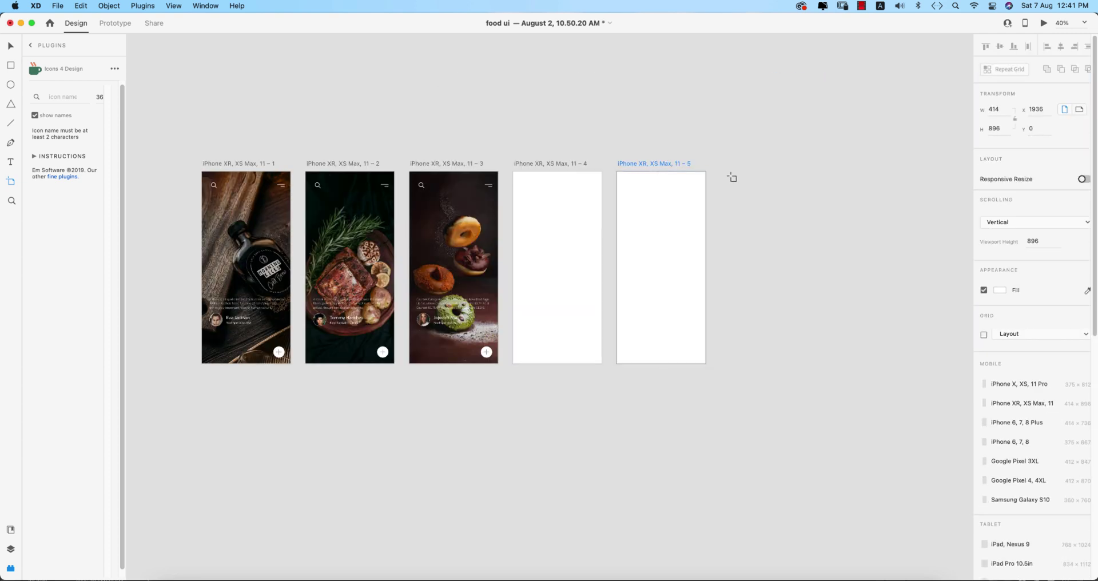
{"action": "left_click", "coordinate": [731, 180]}
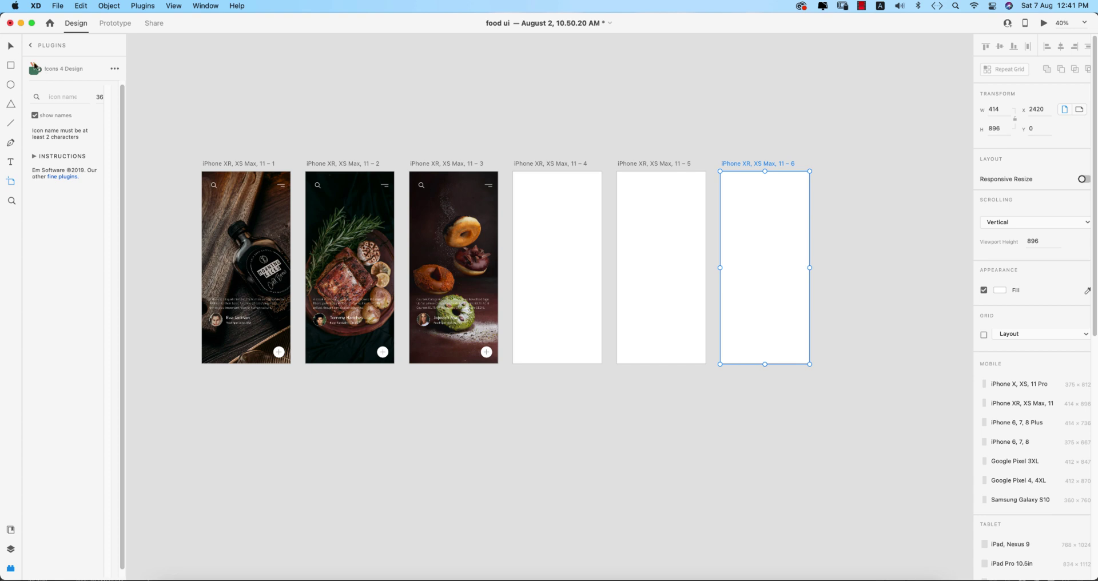
{"action": "left_click", "coordinate": [9, 44]}
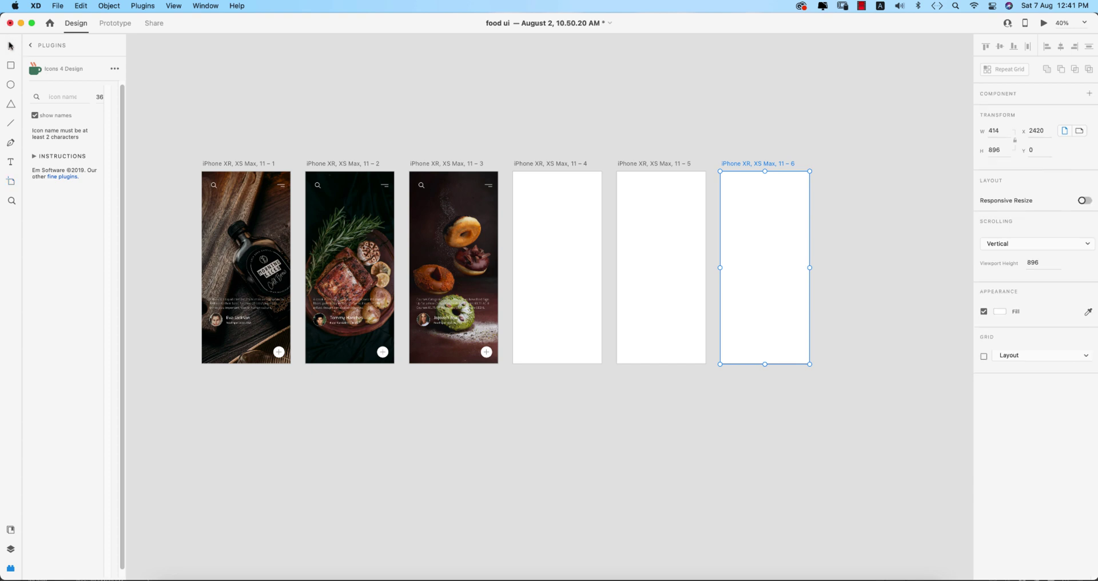
{"action": "left_click", "coordinate": [355, 130]}
{"action": "left_click", "coordinate": [554, 226]}
{"action": "scroll", "coordinate": [280, 231], "scroll_direction": "down", "scroll_amount": 2}
{"action": "scroll", "coordinate": [281, 232], "scroll_direction": "up", "scroll_amount": 2}
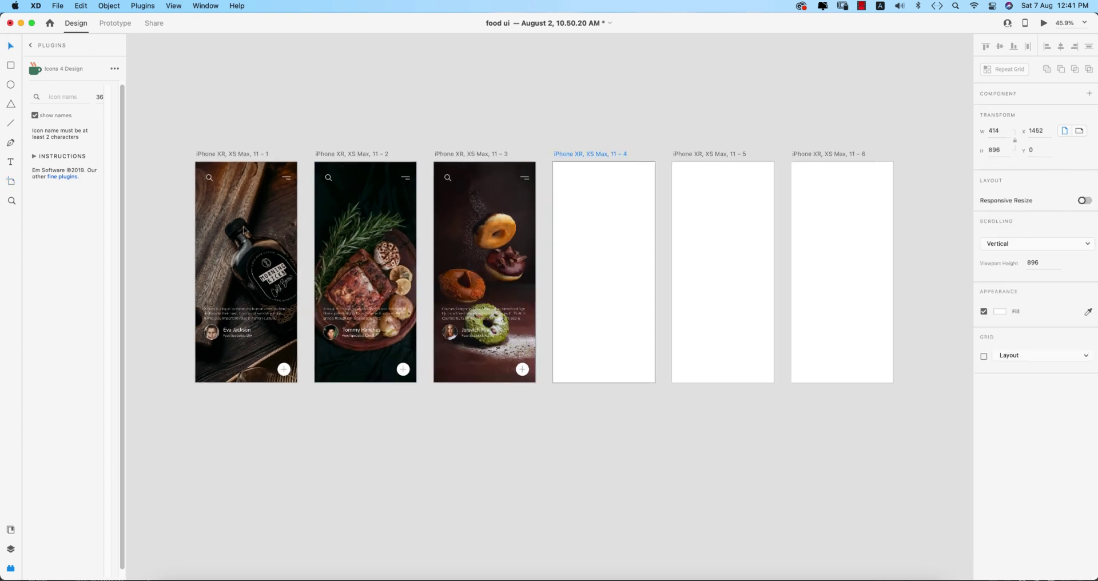
{"action": "scroll", "coordinate": [269, 231], "scroll_direction": "up", "scroll_amount": 2}
{"action": "scroll", "coordinate": [252, 230], "scroll_direction": "up", "scroll_amount": 2}
{"action": "scroll", "coordinate": [239, 230], "scroll_direction": "up", "scroll_amount": 1}
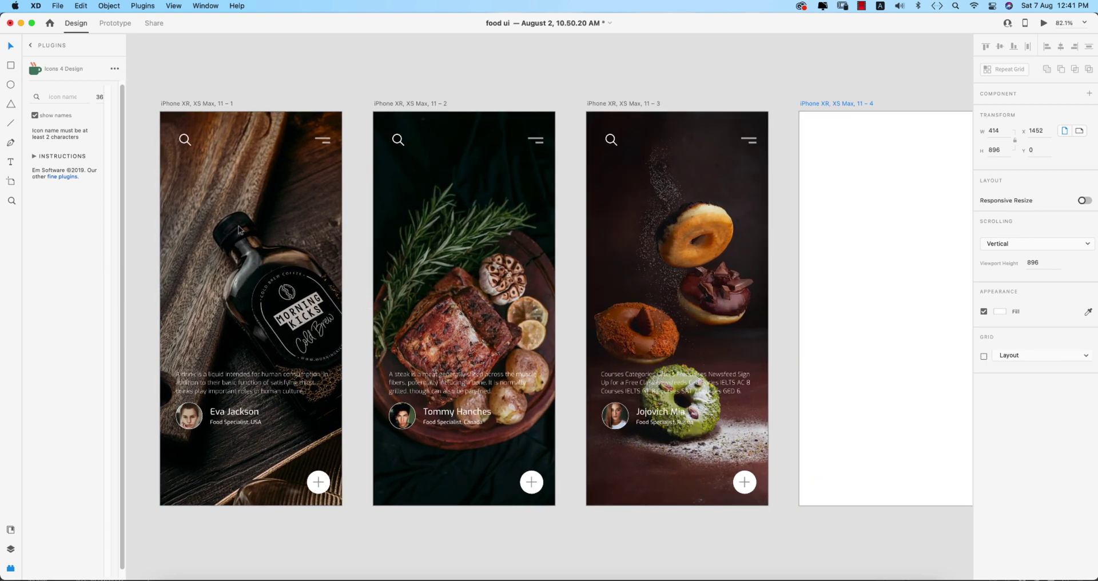
{"action": "left_click_drag", "start_coordinate": [239, 229], "coordinate": [413, 230]}
{"action": "scroll", "coordinate": [443, 226], "scroll_direction": "up", "scroll_amount": 1}
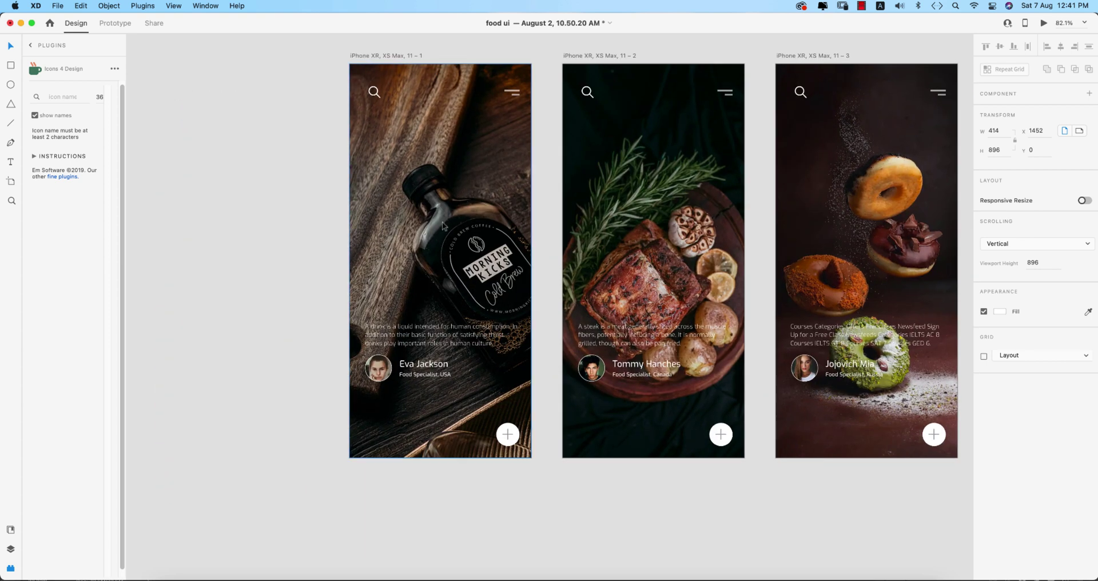
{"action": "left_click", "coordinate": [376, 96]}
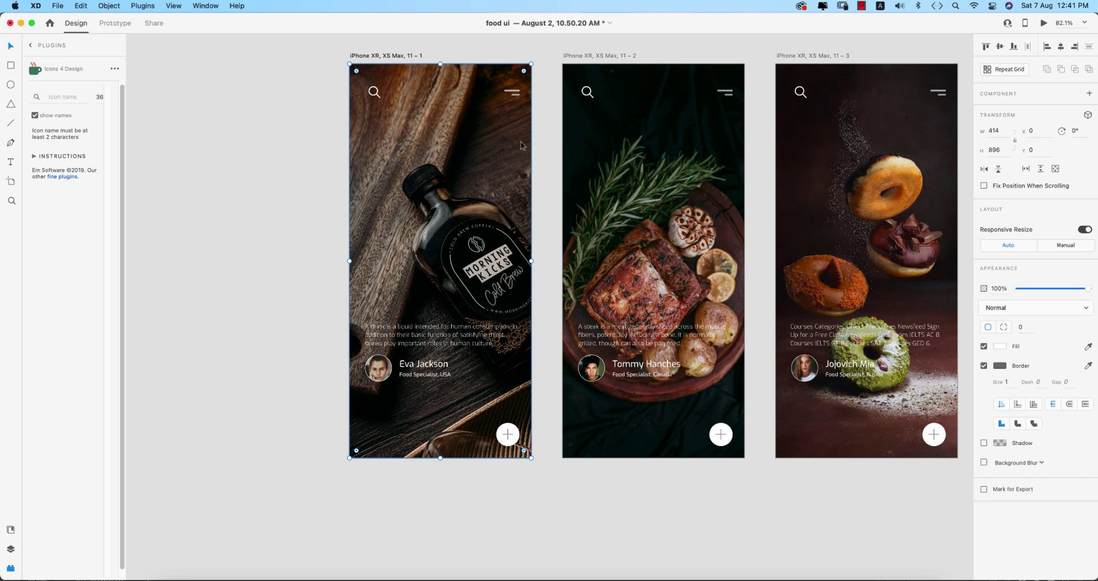
{"action": "left_click", "coordinate": [444, 373]}
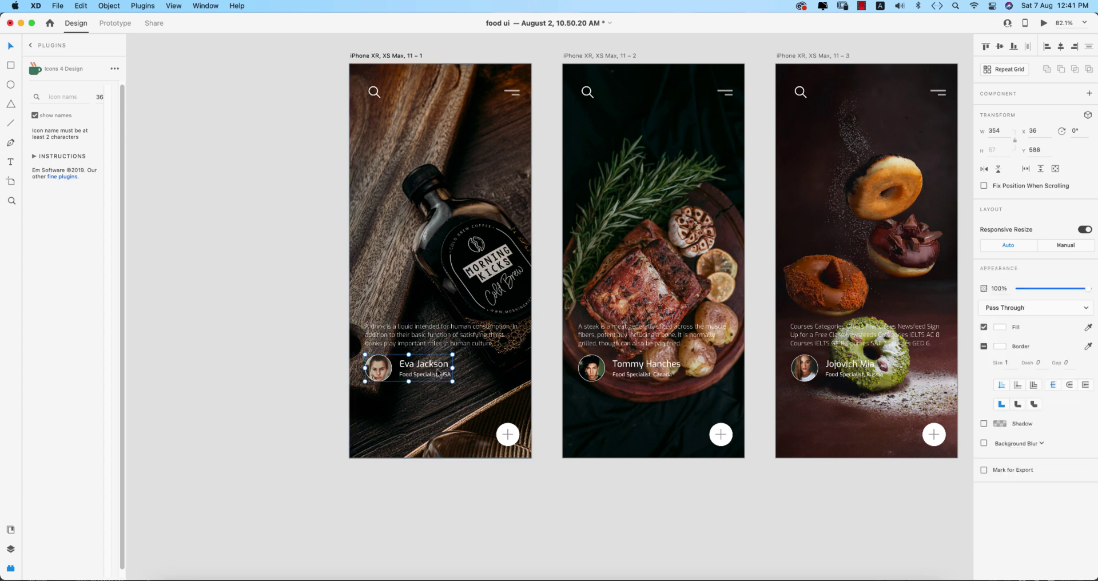
{"action": "left_click", "coordinate": [575, 490]}
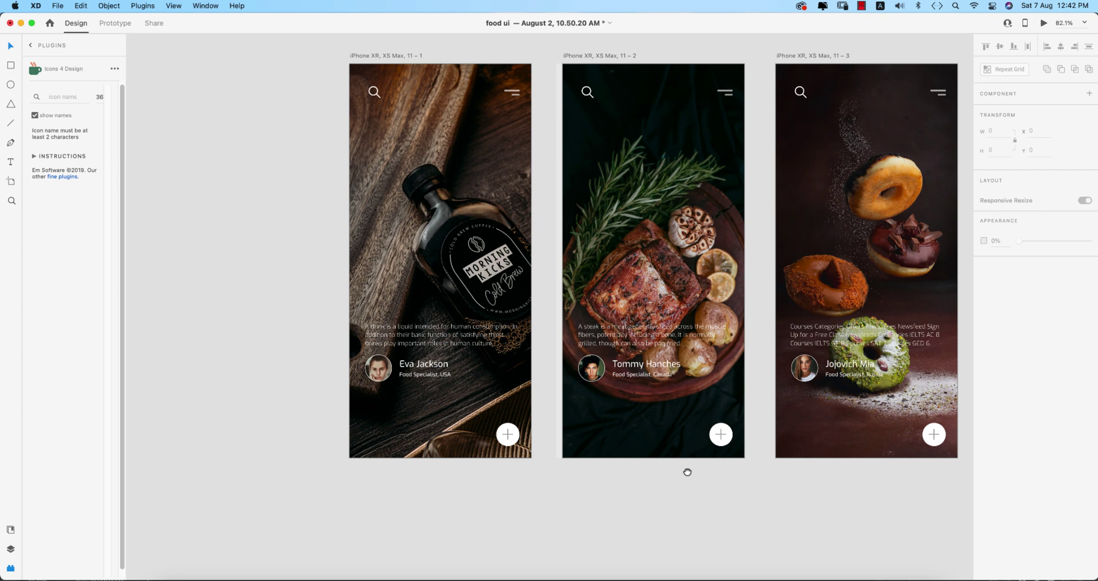
{"action": "left_click_drag", "start_coordinate": [686, 473], "coordinate": [553, 468]}
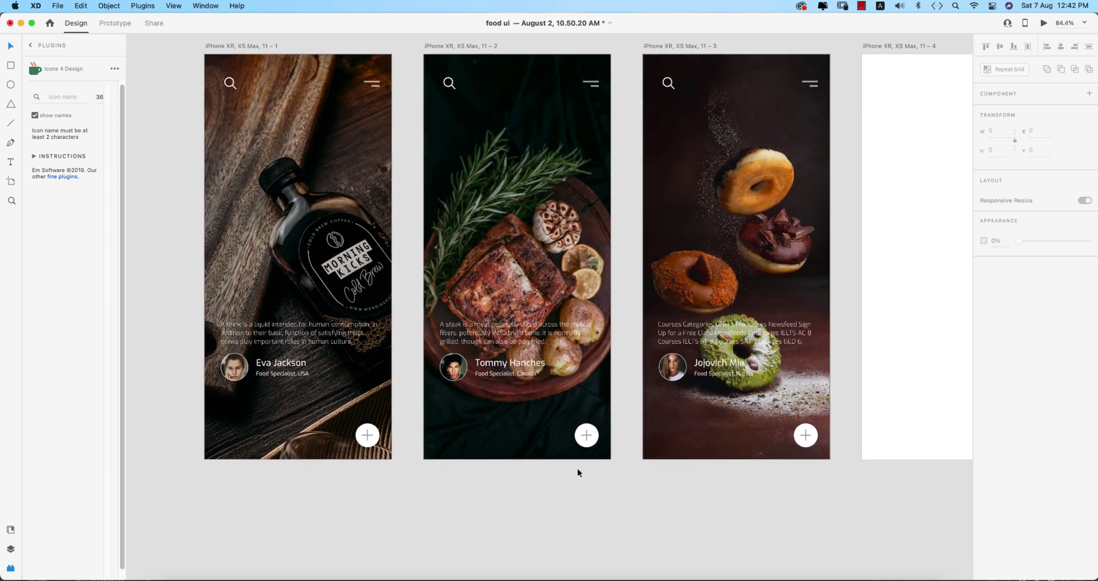
{"action": "scroll", "coordinate": [579, 465], "scroll_direction": "down", "scroll_amount": 2}
{"action": "left_click_drag", "start_coordinate": [677, 475], "coordinate": [666, 474]}
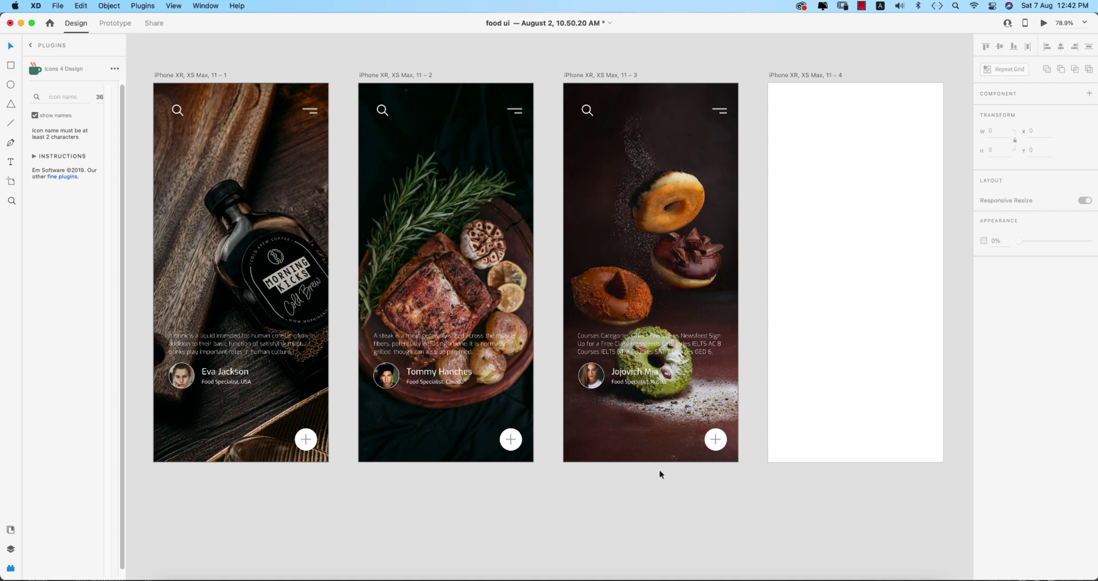
{"action": "left_click", "coordinate": [441, 255]}
{"action": "left_click", "coordinate": [625, 258]}
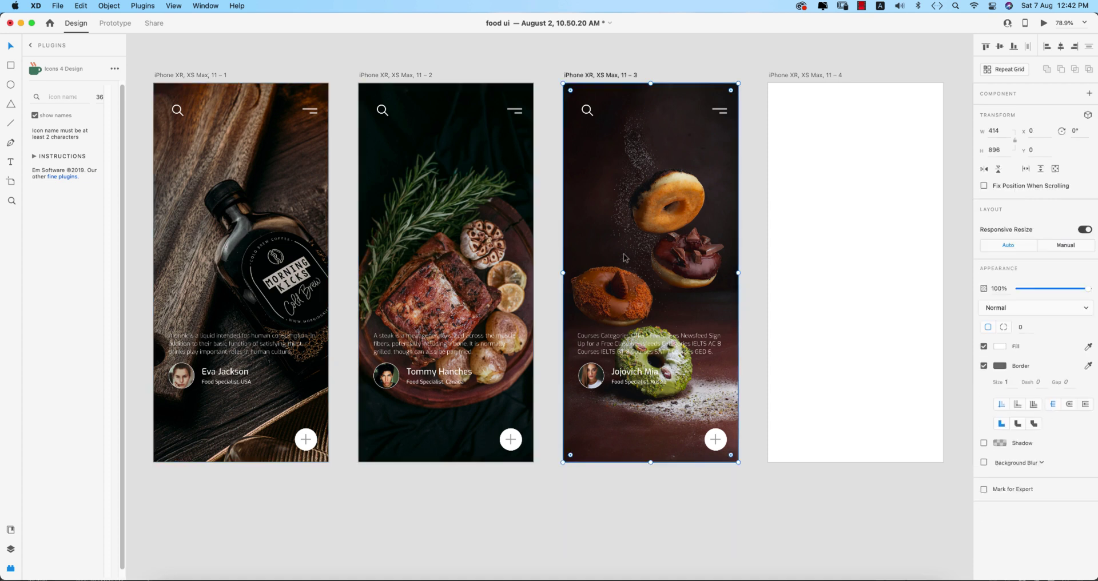
{"action": "scroll", "coordinate": [692, 286], "scroll_direction": "right", "scroll_amount": 2}
{"action": "scroll", "coordinate": [767, 318], "scroll_direction": "right", "scroll_amount": 2}
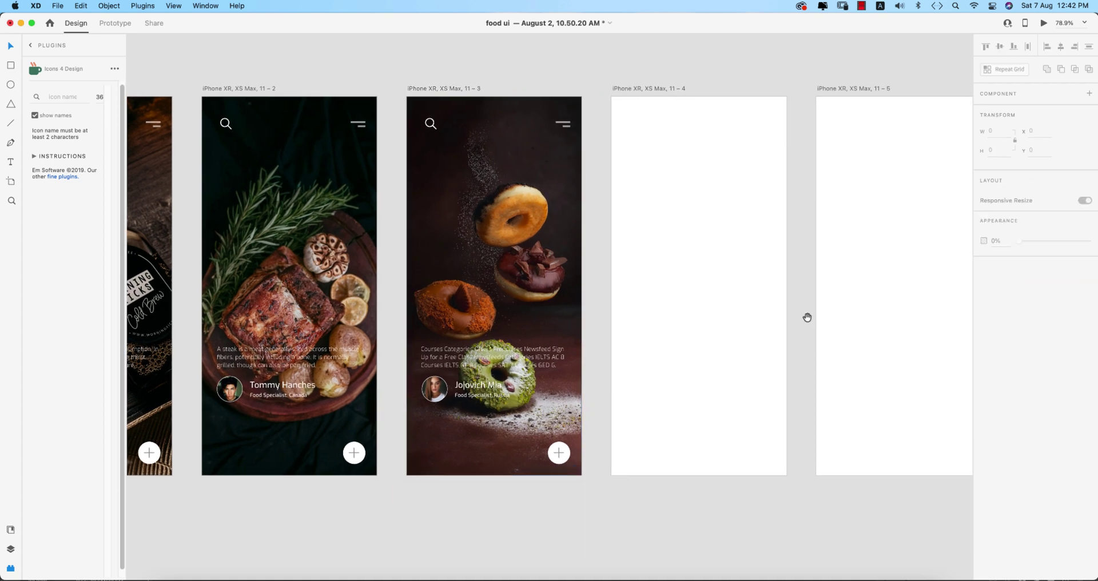
{"action": "scroll", "coordinate": [831, 309], "scroll_direction": "right", "scroll_amount": 5}
{"action": "scroll", "coordinate": [583, 314], "scroll_direction": "left", "scroll_amount": 4}
{"action": "scroll", "coordinate": [797, 319], "scroll_direction": "left", "scroll_amount": 2}
{"action": "scroll", "coordinate": [841, 329], "scroll_direction": "left", "scroll_amount": 2}
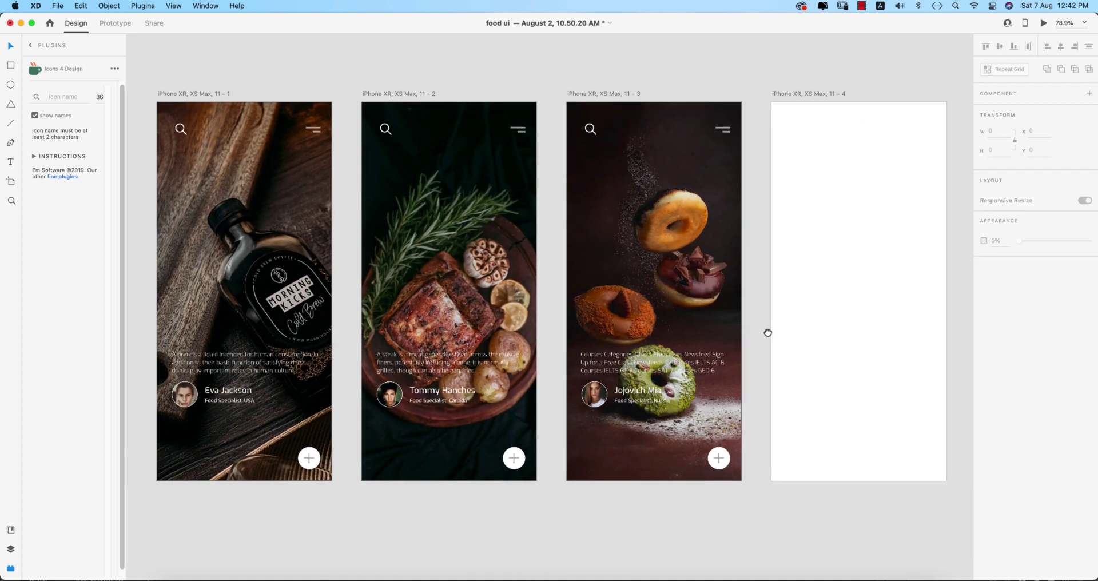
{"action": "scroll", "coordinate": [767, 331], "scroll_direction": "right", "scroll_amount": 1}
{"action": "left_click_drag", "start_coordinate": [712, 335], "coordinate": [582, 342]}
- Cover artboard 11–4 with a full-size dark grey rectangle
{"action": "left_click", "coordinate": [682, 269]}
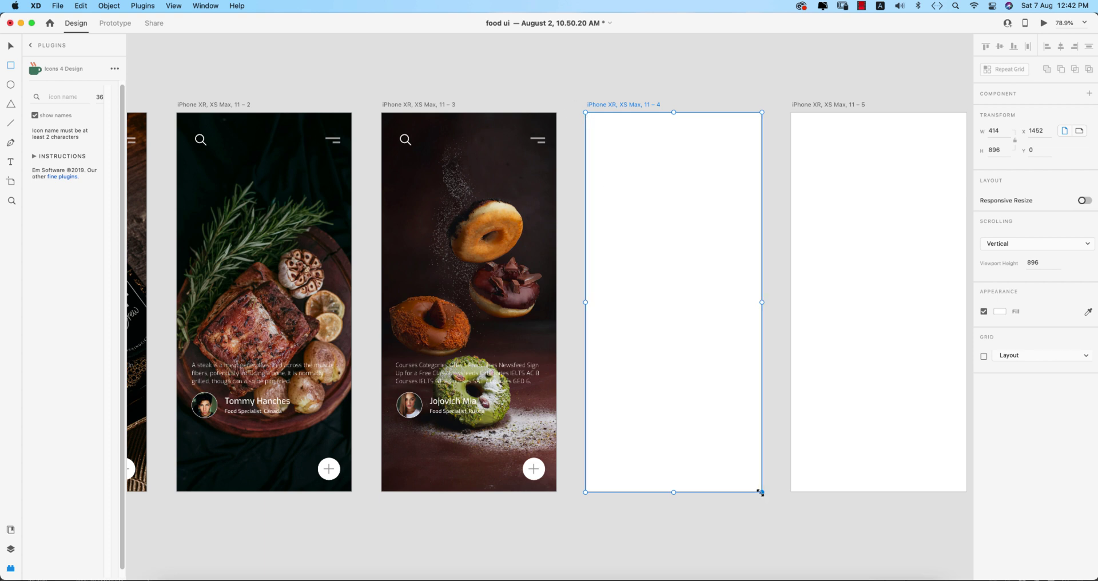
{"action": "left_click_drag", "start_coordinate": [761, 492], "coordinate": [586, 113]}
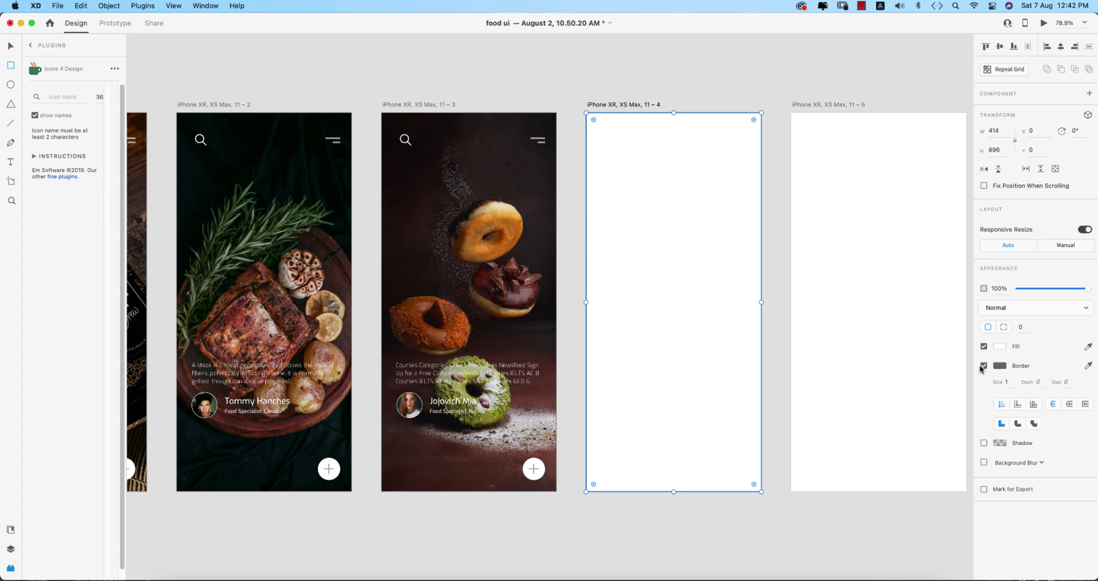
{"action": "left_click", "coordinate": [1000, 346]}
{"action": "left_click_drag", "start_coordinate": [895, 336], "coordinate": [864, 339]}
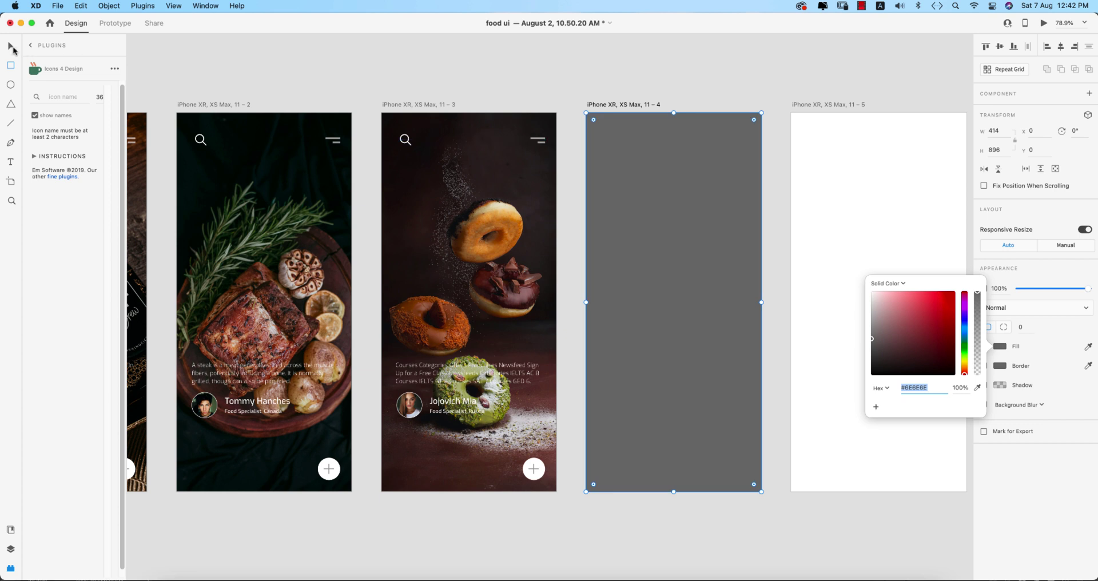
{"action": "key", "text": "Escape"}
{"action": "left_click", "coordinate": [218, 80]}
{"action": "left_click", "coordinate": [58, 6]}
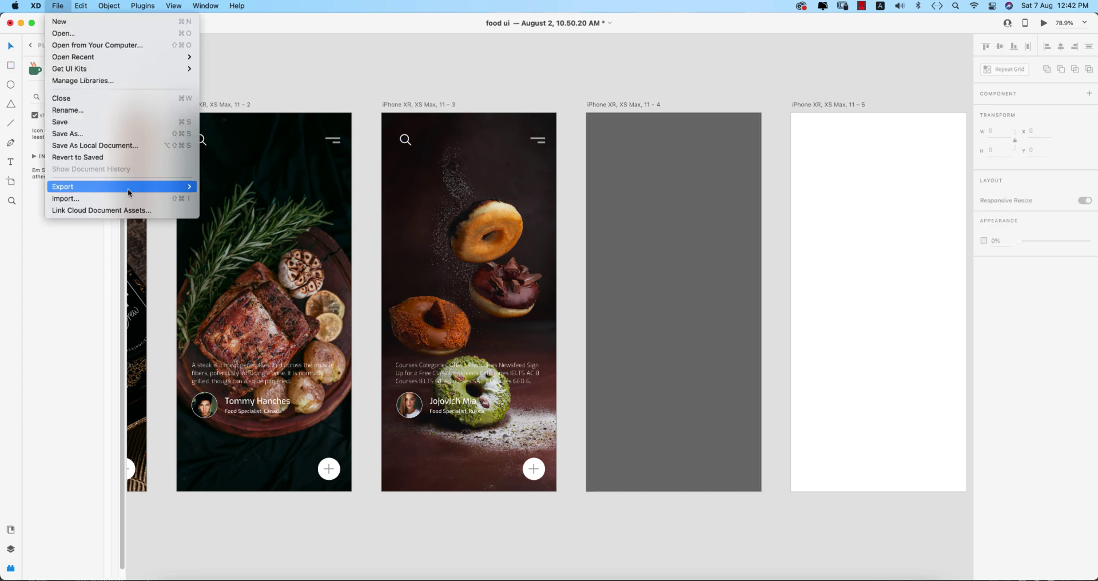
{"action": "mouse_move", "coordinate": [64, 186]}
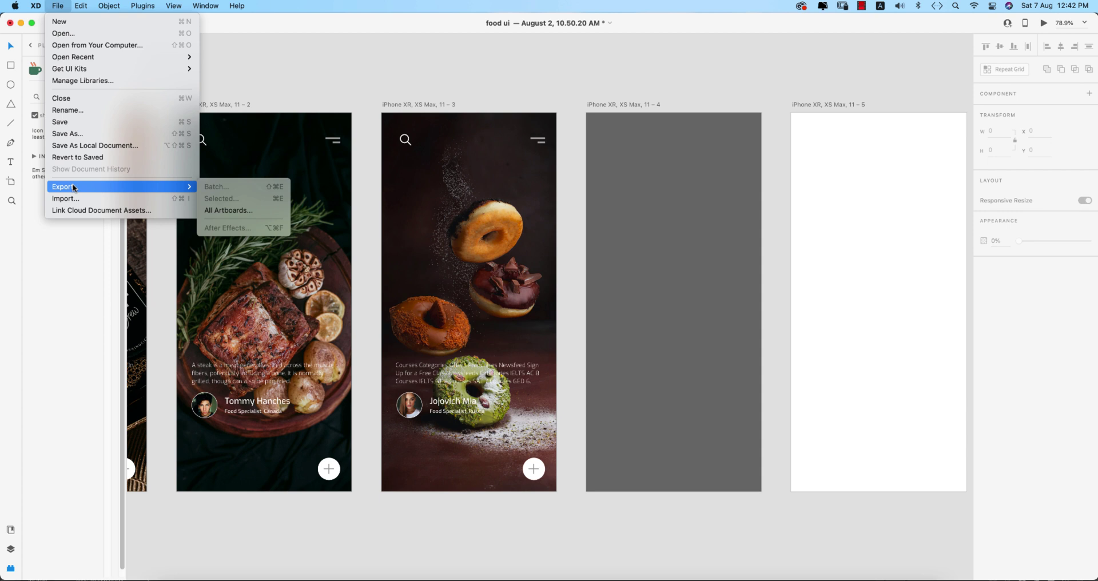
- Import the coffee-pouring photo onto the canvas
{"action": "left_click", "coordinate": [80, 201]}
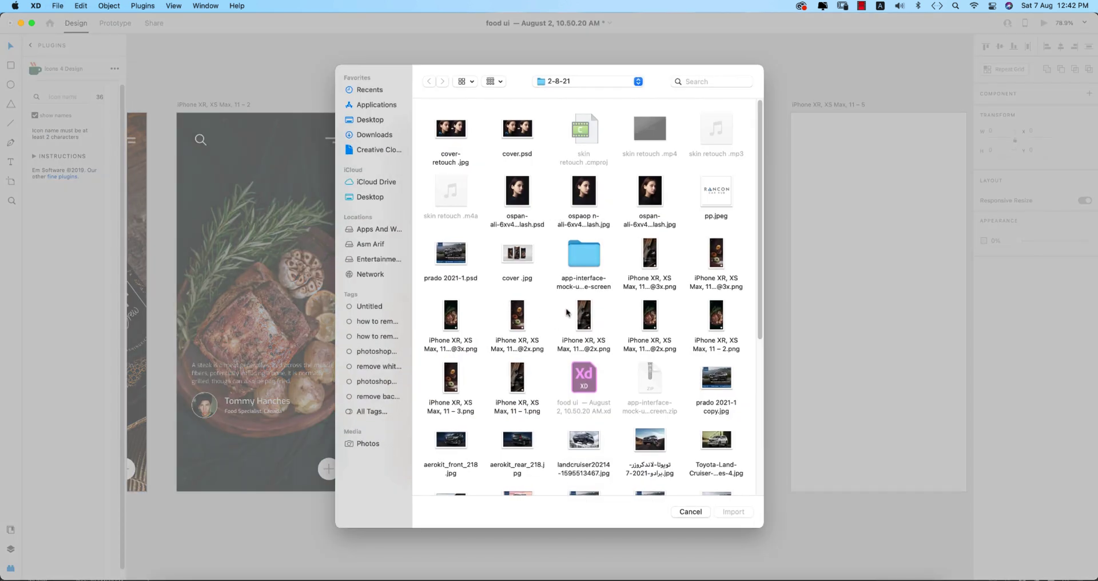
{"action": "scroll", "coordinate": [587, 323], "scroll_direction": "down", "scroll_amount": 3}
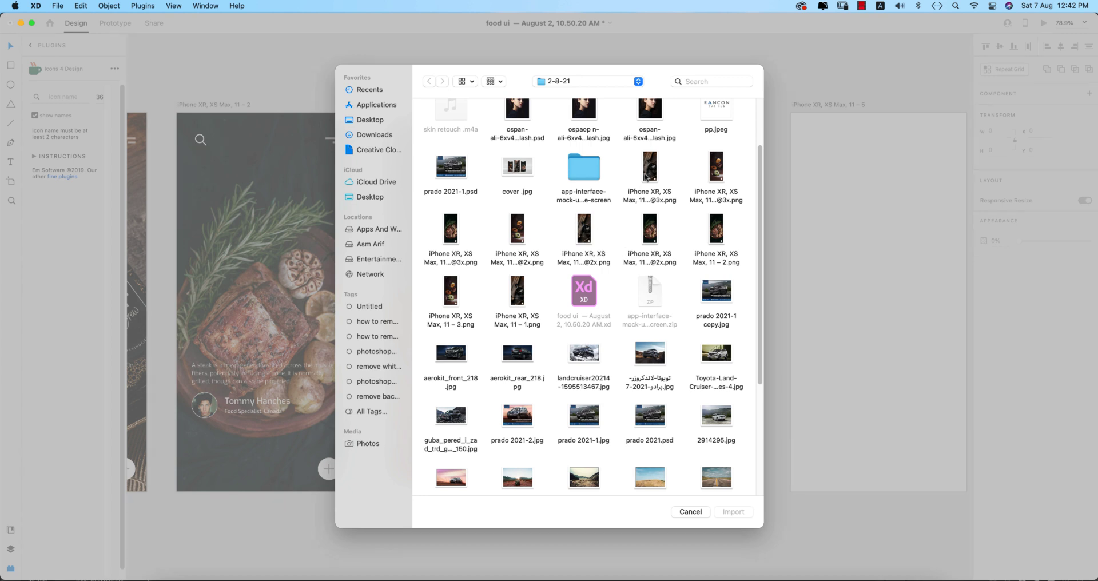
{"action": "scroll", "coordinate": [612, 329], "scroll_direction": "down", "scroll_amount": 3}
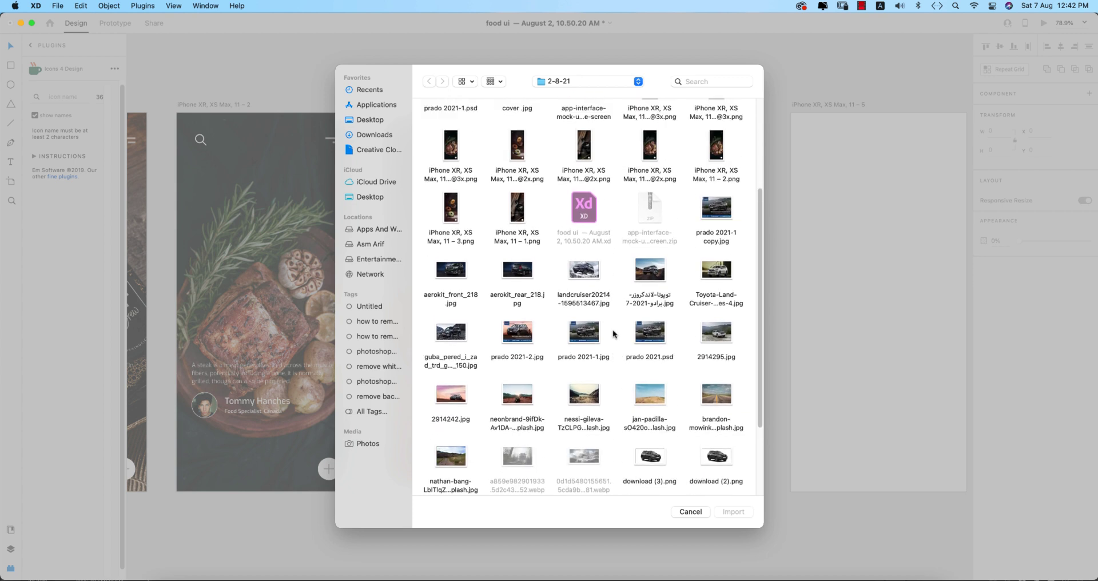
{"action": "scroll", "coordinate": [614, 334], "scroll_direction": "down", "scroll_amount": 2}
{"action": "scroll", "coordinate": [613, 334], "scroll_direction": "down", "scroll_amount": 3}
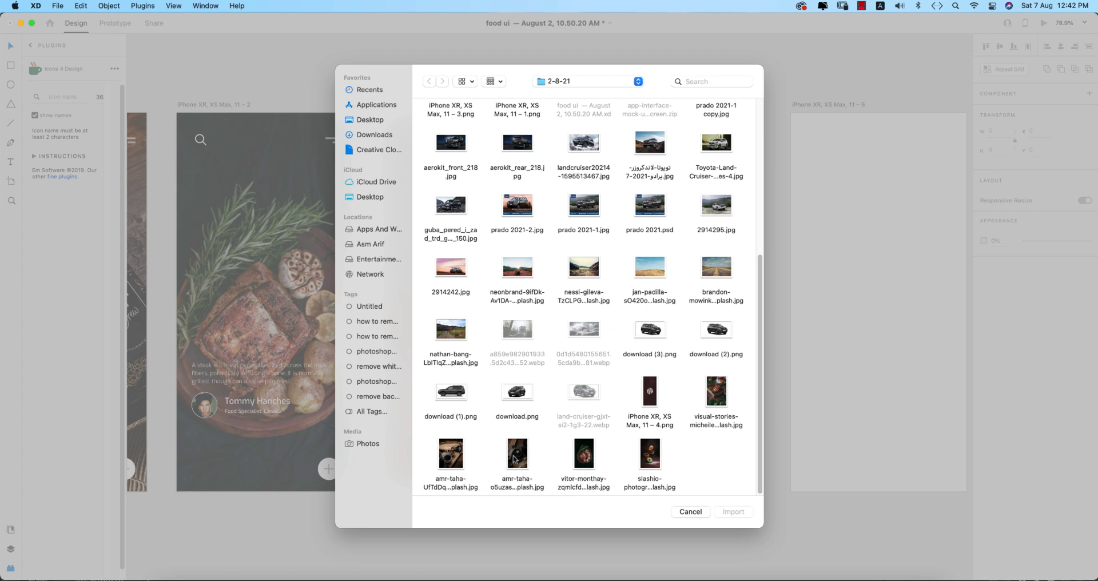
{"action": "left_click", "coordinate": [450, 452]}
{"action": "left_click", "coordinate": [735, 512]}
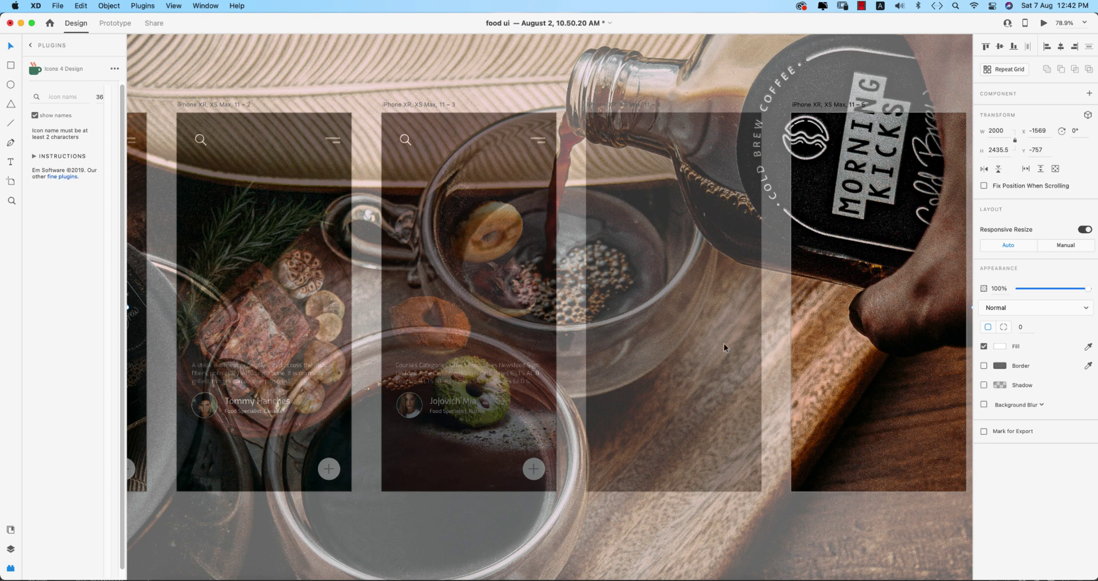
{"action": "scroll", "coordinate": [662, 341], "scroll_direction": "down", "scroll_amount": 5}
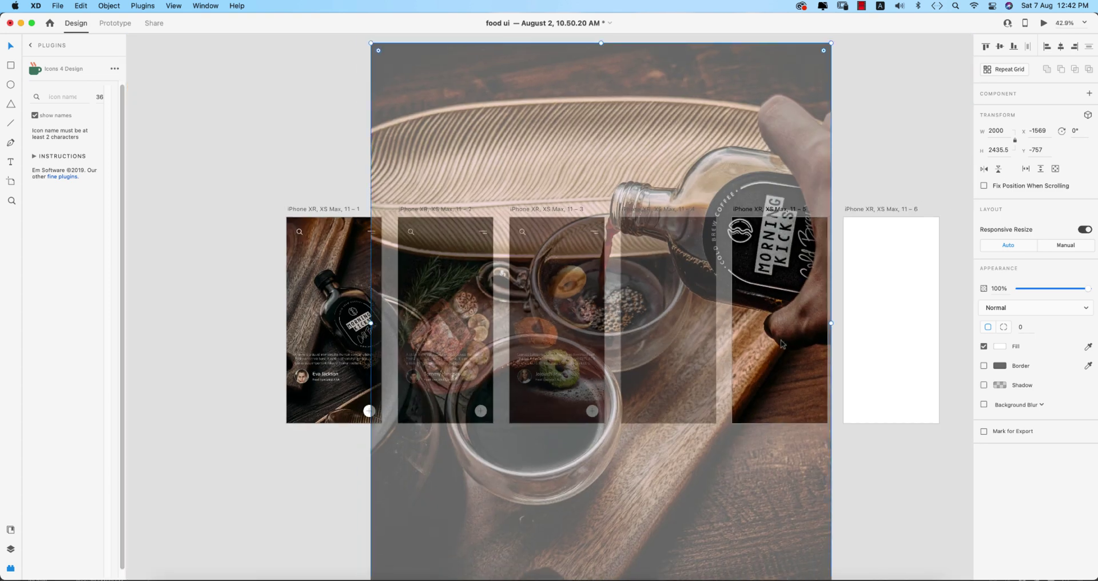
- Resize the coffee photo over artboard 11–4 and mask it with the grey shape
{"action": "mouse_move", "coordinate": [832, 324]}
{"action": "left_mouse_down"}
{"action": "mouse_move", "coordinate": [485, 330]}
{"action": "mouse_move", "coordinate": [697, 306]}
{"action": "left_mouse_up"}
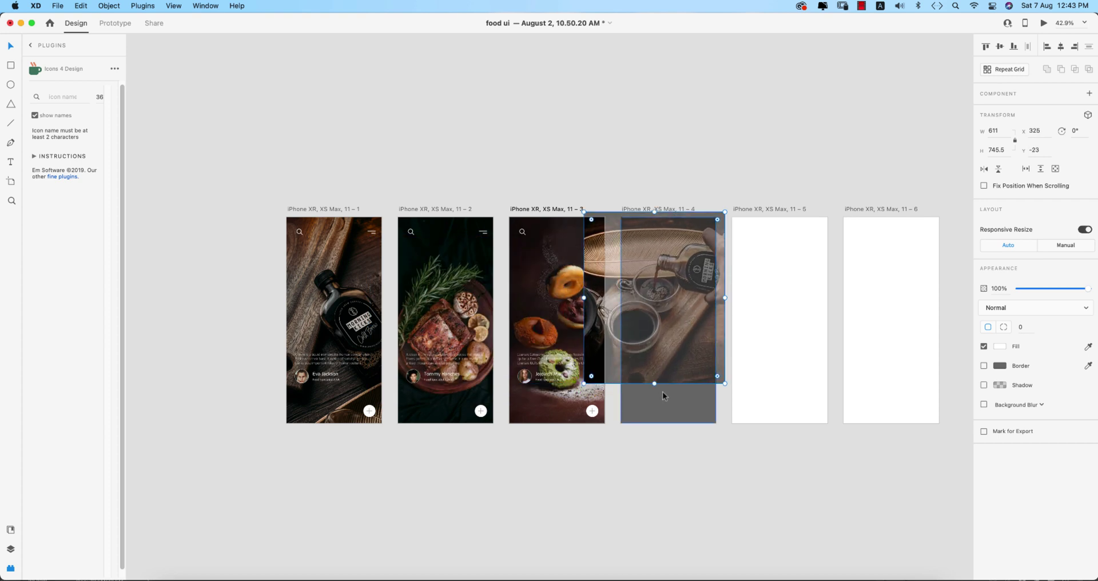
{"action": "left_click_drag", "start_coordinate": [655, 384], "coordinate": [661, 426]}
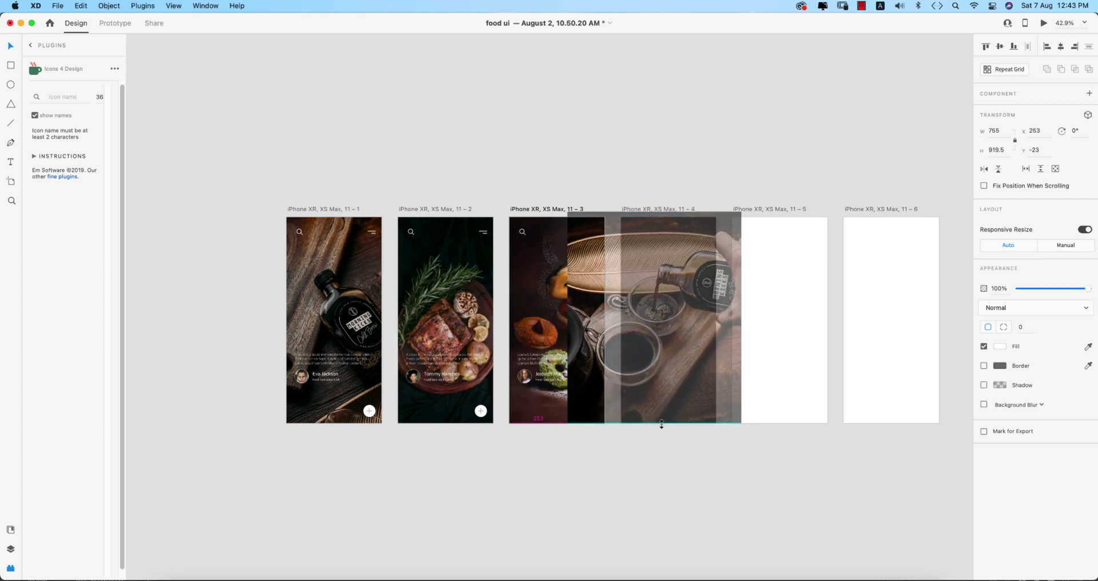
{"action": "left_click_drag", "start_coordinate": [692, 367], "coordinate": [682, 369]}
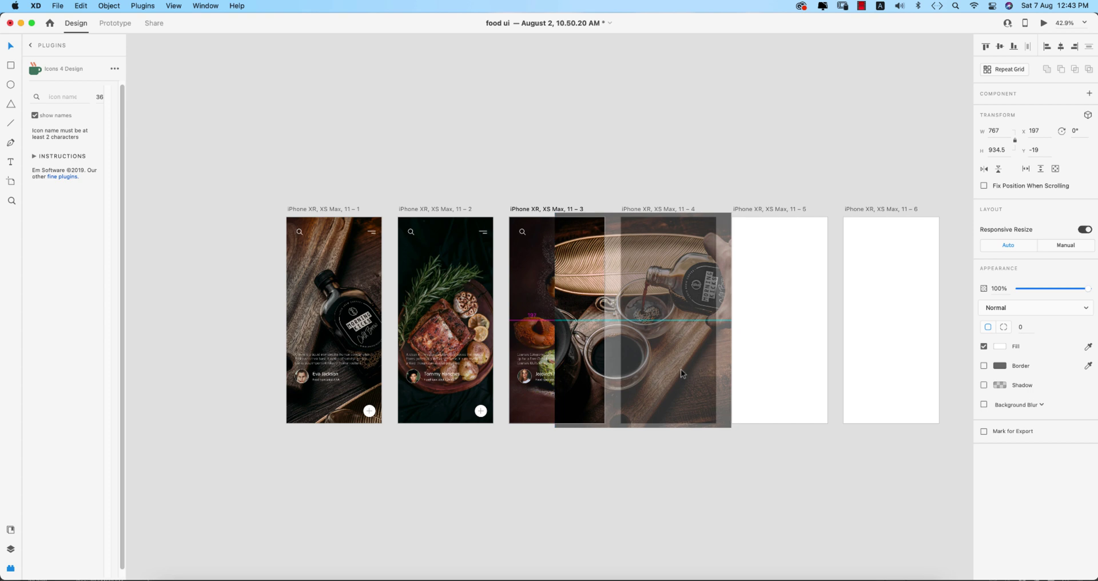
{"action": "scroll", "coordinate": [681, 369], "scroll_direction": "up", "scroll_amount": 3}
{"action": "right_click", "coordinate": [628, 386]}
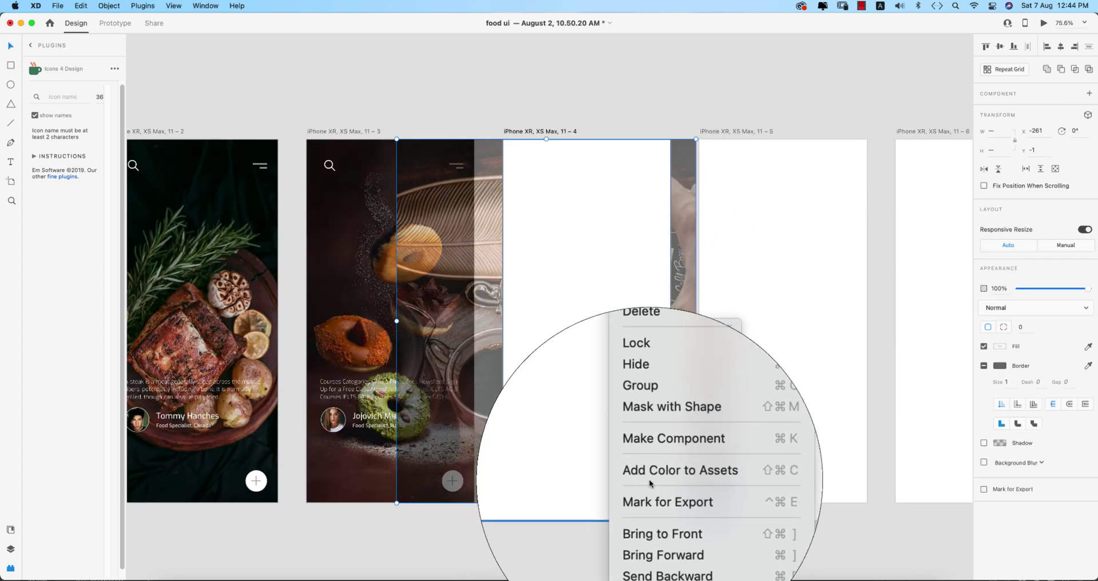
{"action": "left_click", "coordinate": [689, 445]}
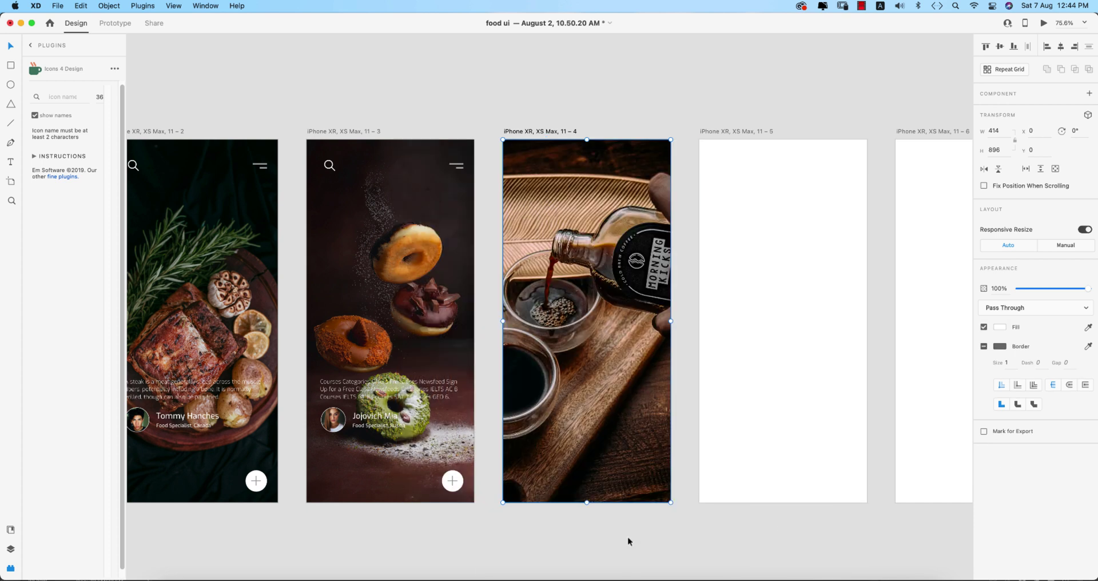
- Import the honey-drizzled apple rose photo for artboard 11–5
{"action": "left_click", "coordinate": [635, 540]}
{"action": "scroll", "coordinate": [589, 520], "scroll_direction": "right", "scroll_amount": 3}
{"action": "left_click", "coordinate": [665, 302]}
{"action": "left_click", "coordinate": [50, 7]}
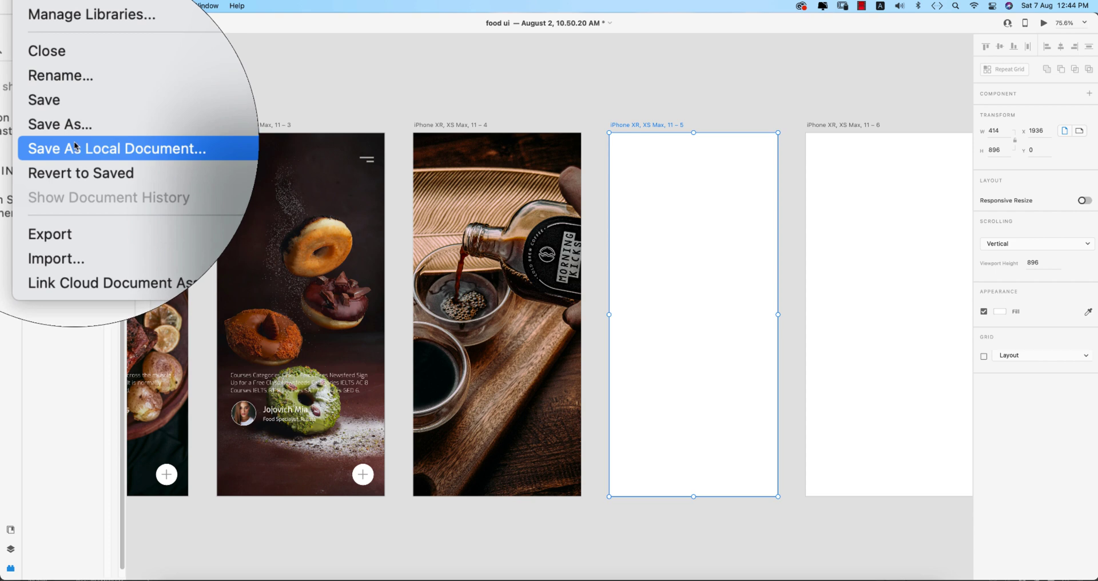
{"action": "left_click", "coordinate": [63, 213]}
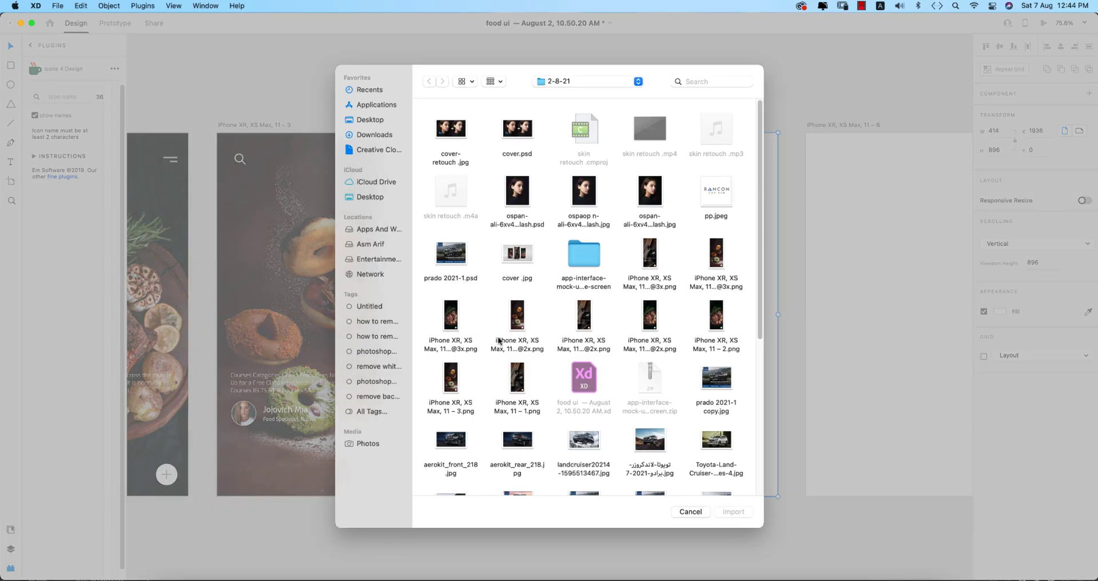
{"action": "scroll", "coordinate": [675, 345], "scroll_direction": "down", "scroll_amount": 5}
{"action": "left_click", "coordinate": [717, 392]}
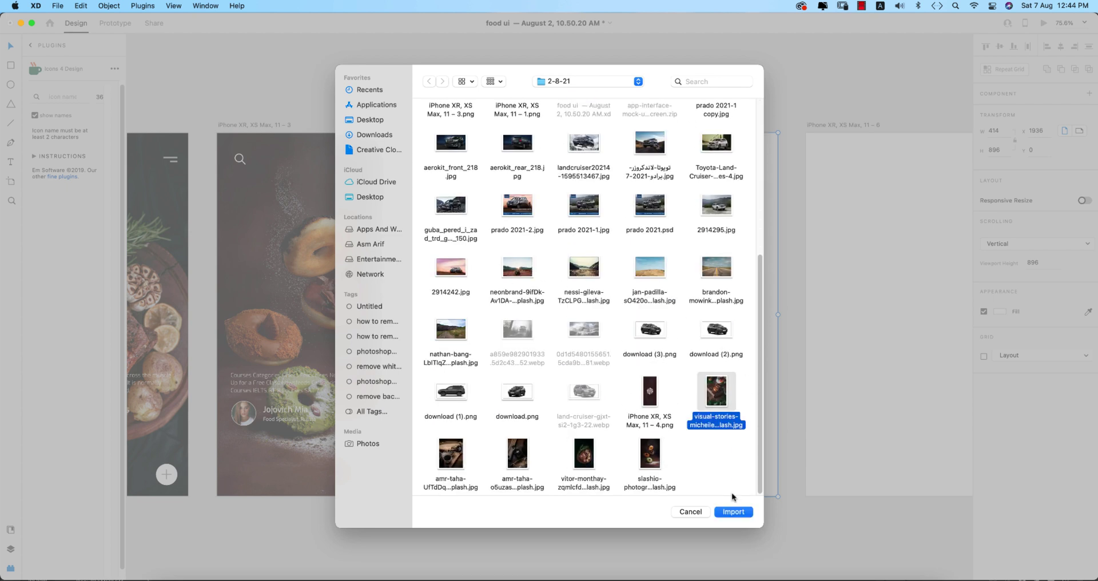
{"action": "left_click", "coordinate": [734, 512]}
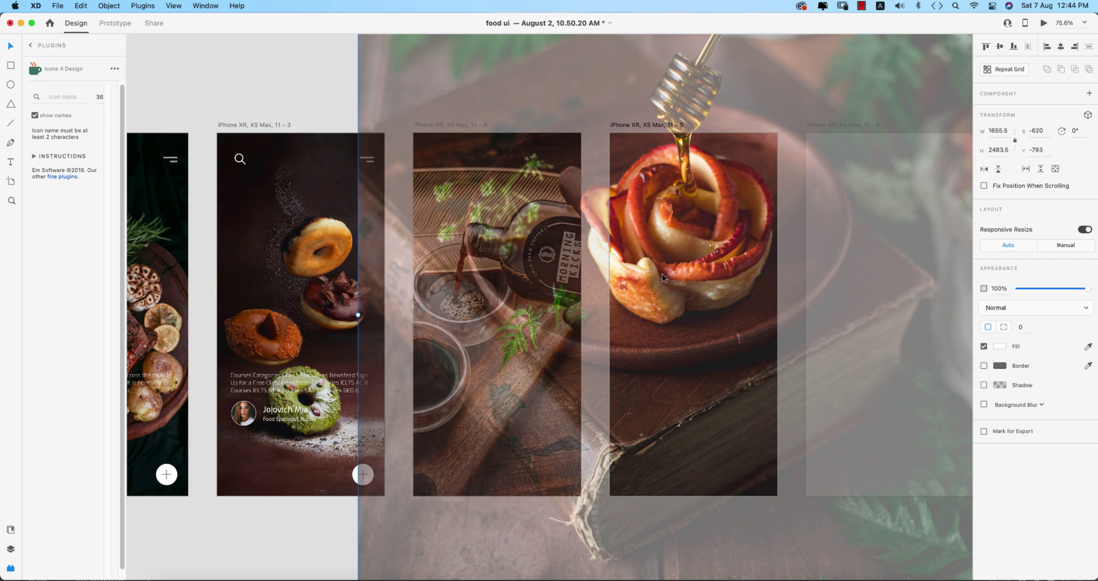
- Shrink the rose photo, draw a screen-sized rectangle, and mask the photo with it
{"action": "scroll", "coordinate": [661, 273], "scroll_direction": "down", "scroll_amount": 5}
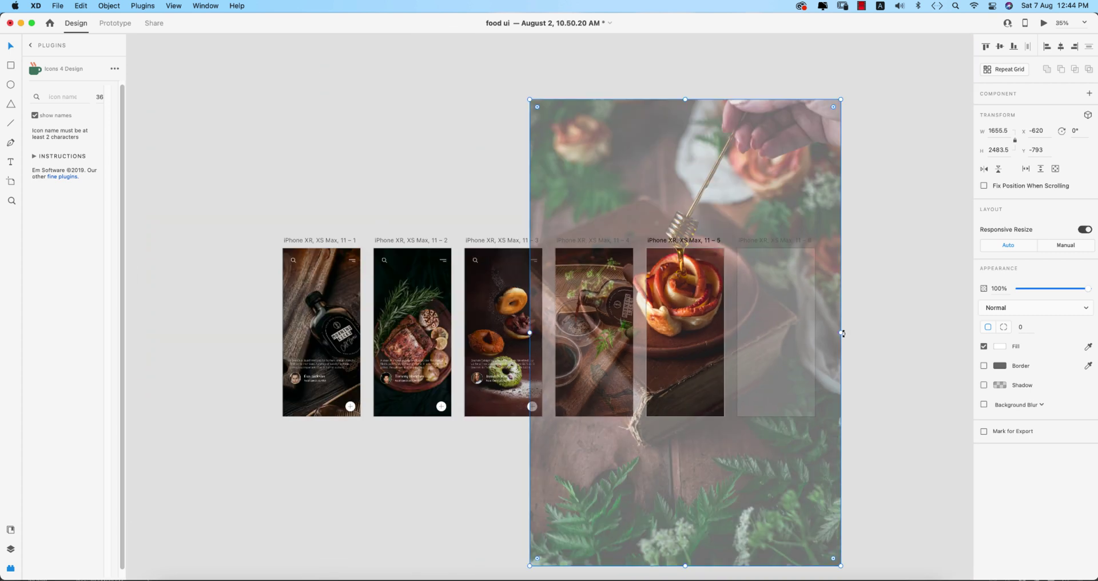
{"action": "left_click_drag", "start_coordinate": [844, 334], "coordinate": [732, 334]}
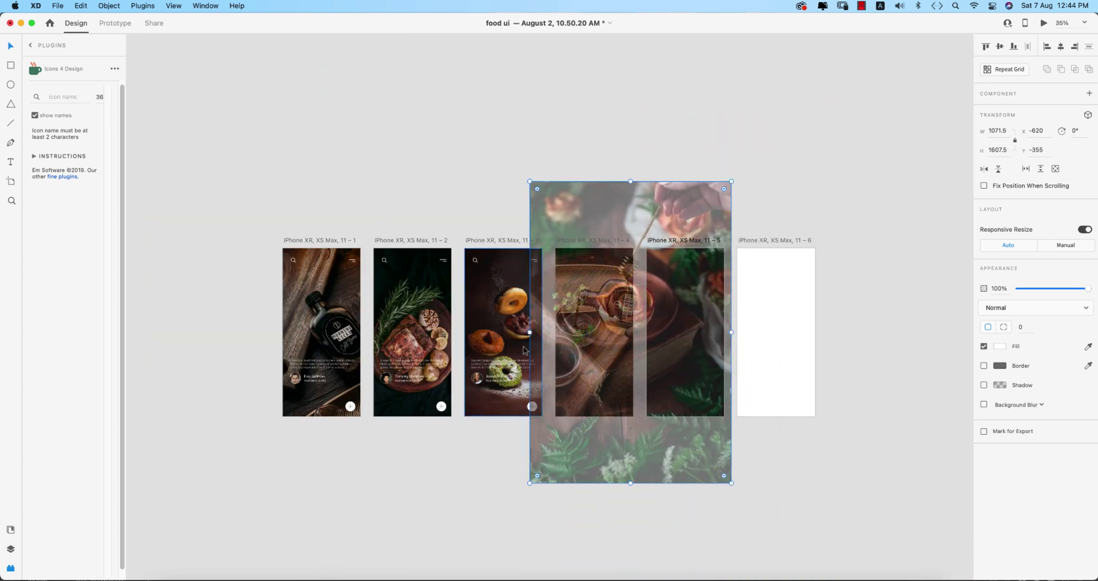
{"action": "left_click_drag", "start_coordinate": [530, 333], "coordinate": [608, 333]}
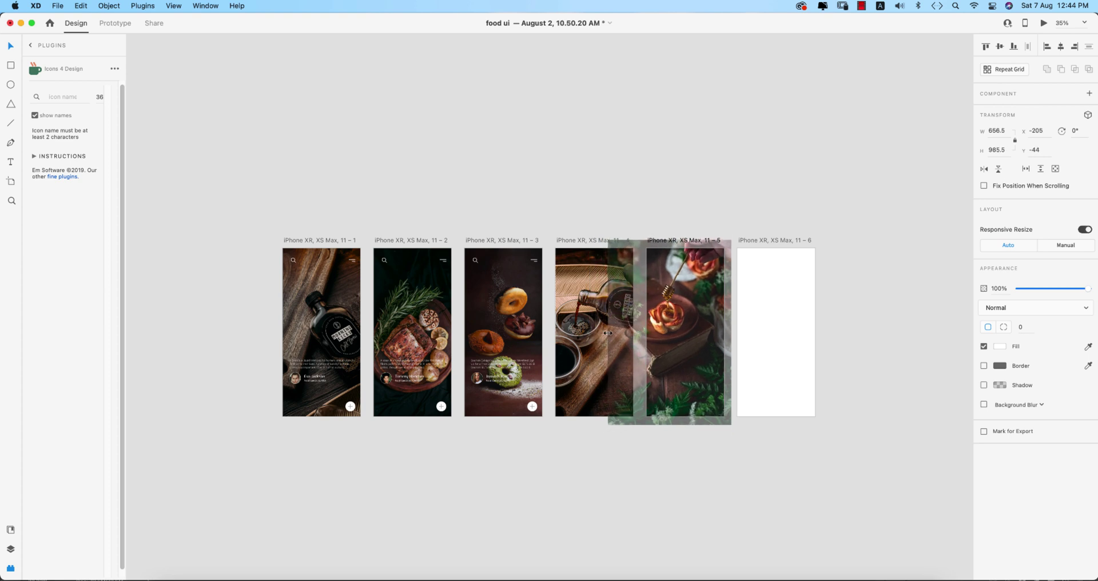
{"action": "left_click", "coordinate": [719, 441]}
{"action": "scroll", "coordinate": [755, 463], "scroll_direction": "right", "scroll_amount": 5}
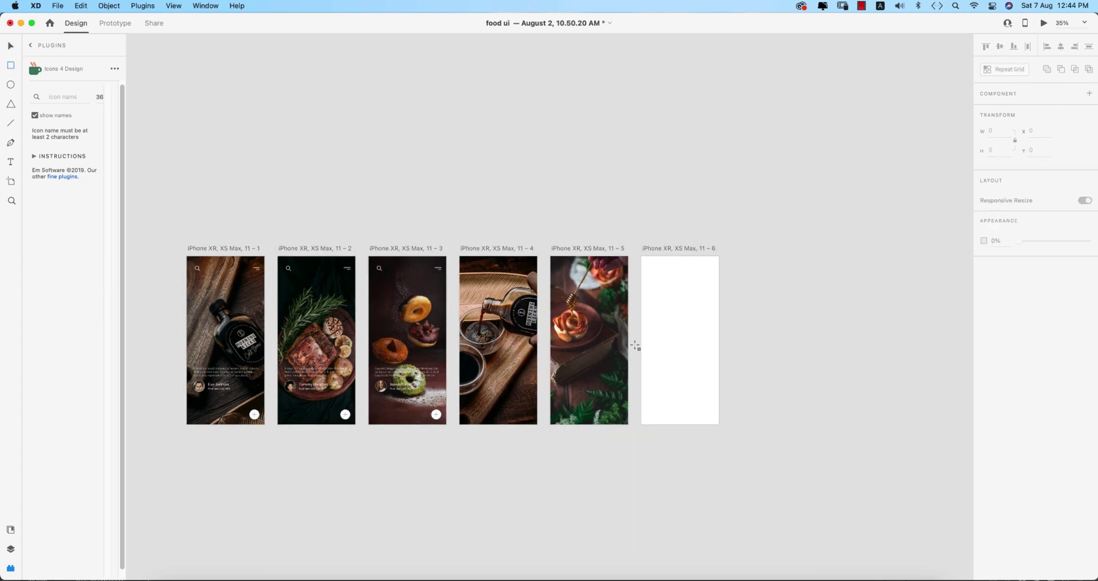
{"action": "left_click_drag", "start_coordinate": [551, 257], "coordinate": [629, 425]}
{"action": "left_click_drag", "start_coordinate": [606, 475], "coordinate": [598, 338]}
{"action": "right_click", "coordinate": [599, 332]}
{"action": "left_click", "coordinate": [628, 457]}
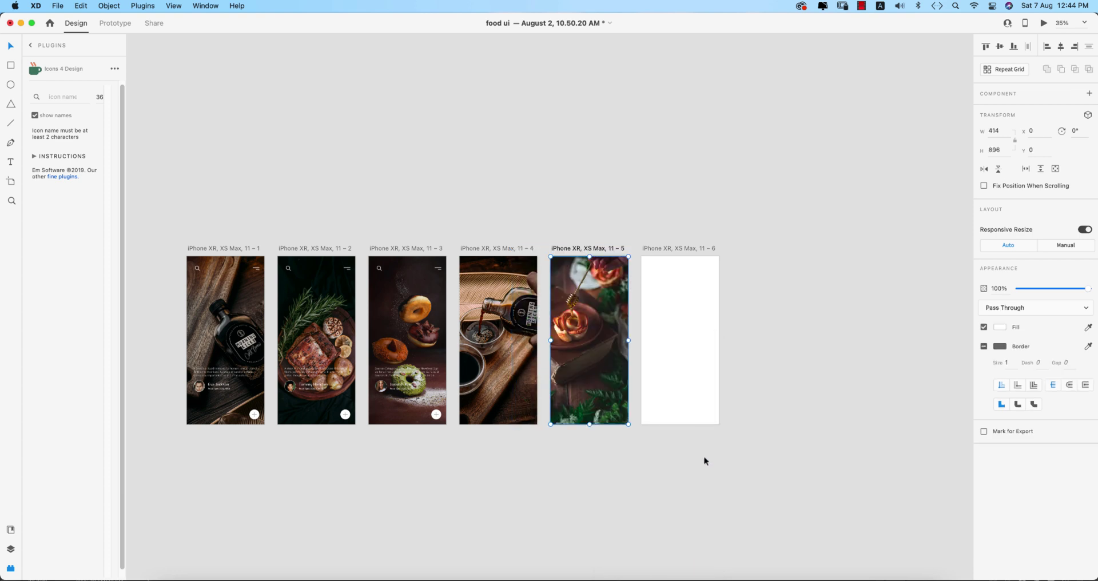
{"action": "scroll", "coordinate": [704, 459], "scroll_direction": "up", "scroll_amount": 5}
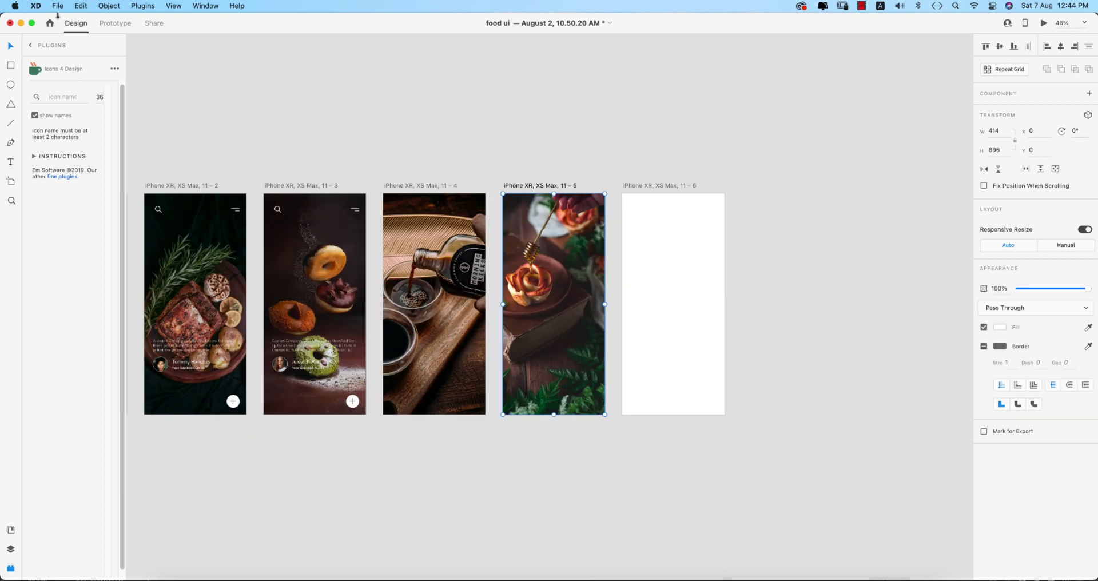
- Import the donut photo and size it over the sixth screen
{"action": "left_click", "coordinate": [58, 7]}
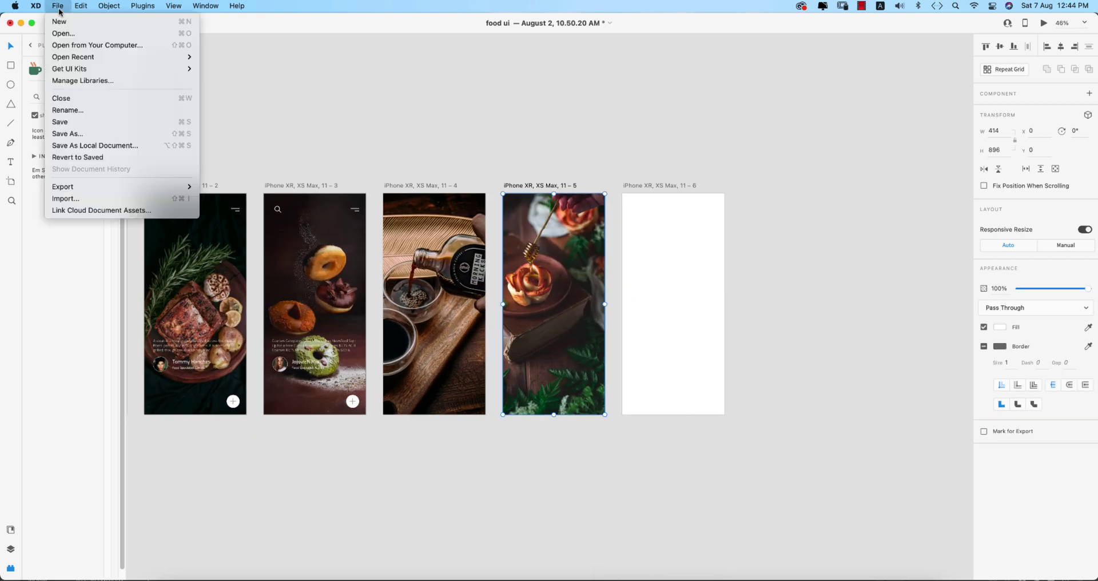
{"action": "left_click", "coordinate": [79, 200]}
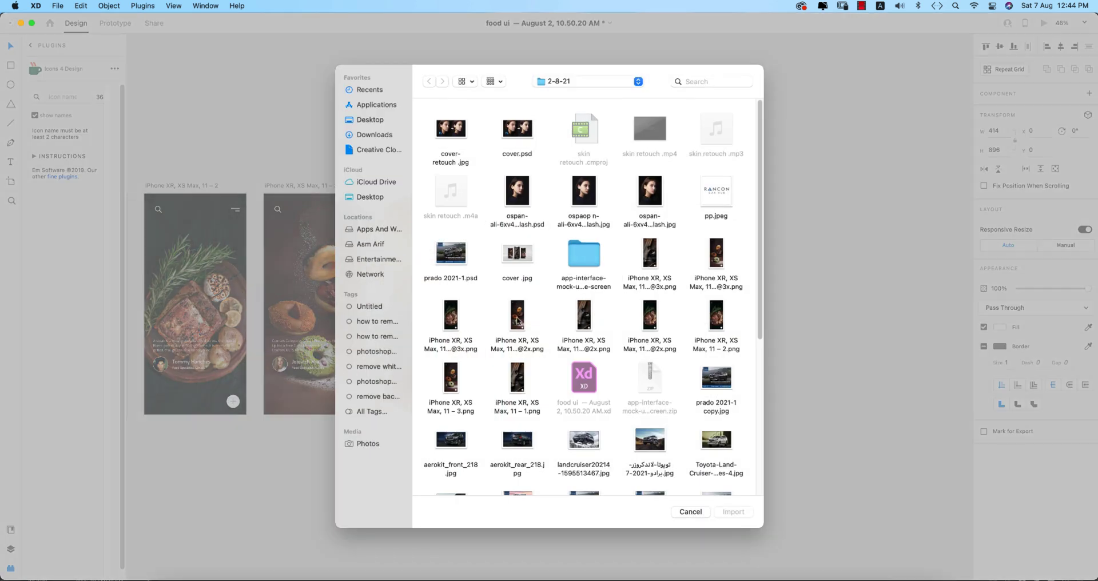
{"action": "scroll", "coordinate": [663, 380], "scroll_direction": "down", "scroll_amount": 10}
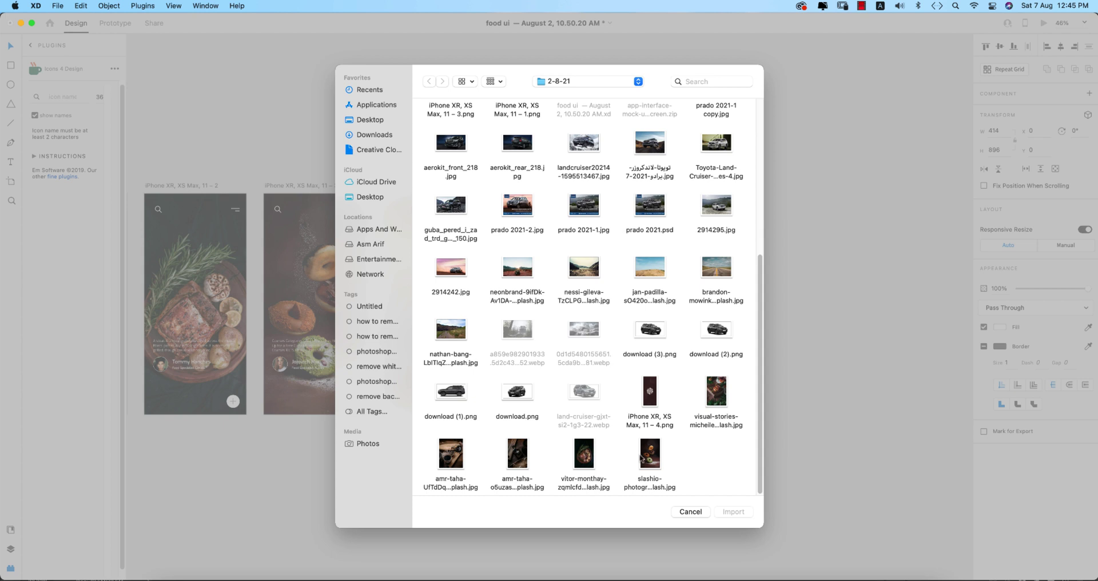
{"action": "double_click", "coordinate": [658, 459]}
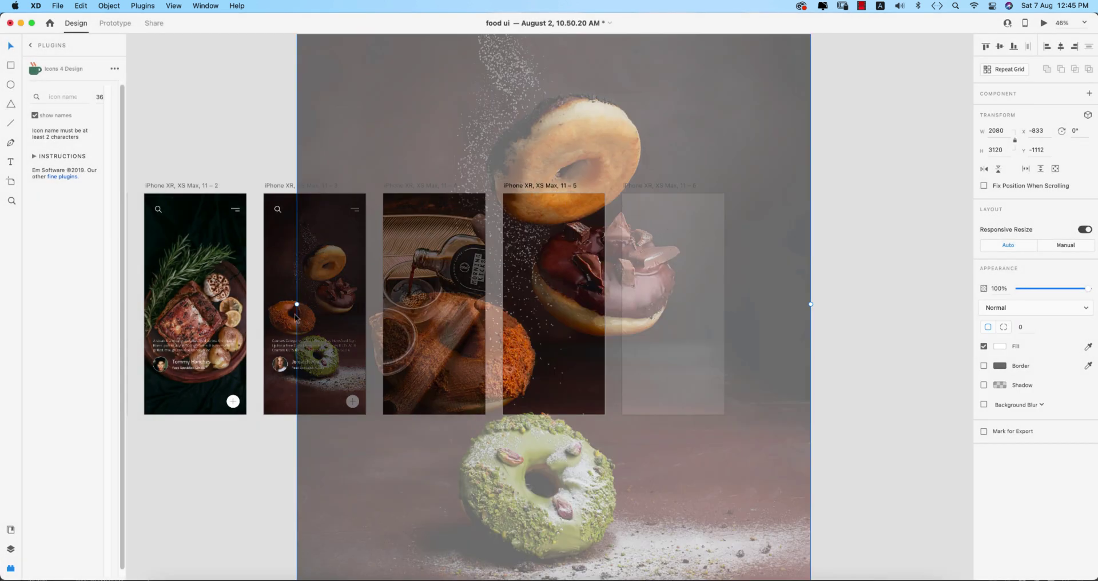
{"action": "left_click_drag", "start_coordinate": [297, 304], "coordinate": [616, 324]}
{"action": "left_click_drag", "start_coordinate": [810, 304], "coordinate": [781, 304]}
{"action": "left_click_drag", "start_coordinate": [688, 332], "coordinate": [671, 332]}
- Draw a rectangle over artboard 11–6 and mask the donut photo with it
{"action": "key", "text": "r"}
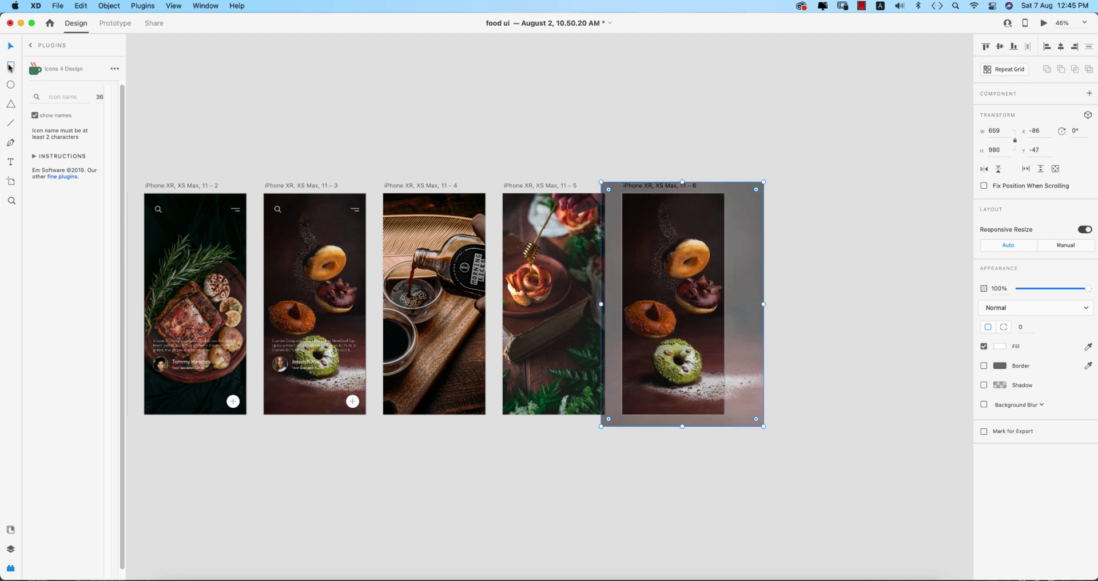
{"action": "left_click_drag", "start_coordinate": [623, 191], "coordinate": [724, 415]}
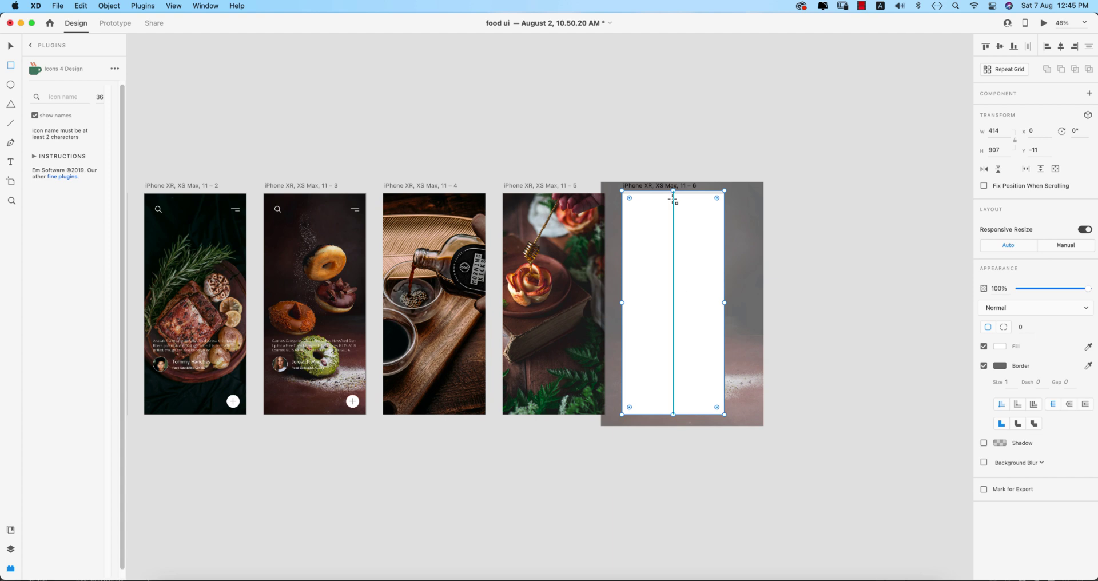
{"action": "key", "text": "Escape"}
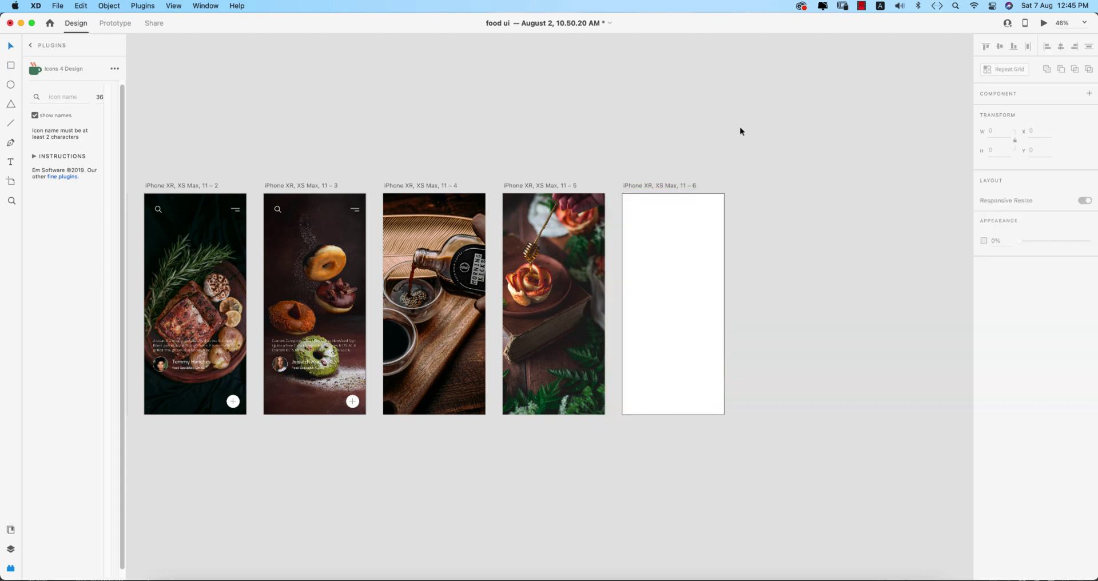
{"action": "left_click_drag", "start_coordinate": [818, 148], "coordinate": [719, 342]}
{"action": "right_click", "coordinate": [723, 265]}
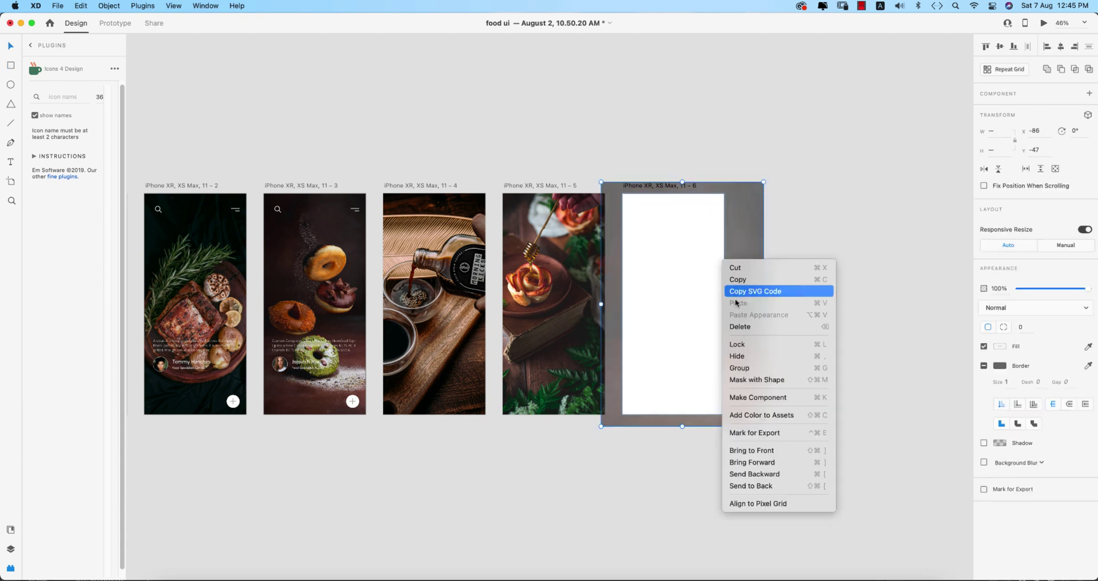
{"action": "left_click", "coordinate": [760, 381]}
{"action": "scroll", "coordinate": [669, 252], "scroll_direction": "up", "scroll_amount": 3}
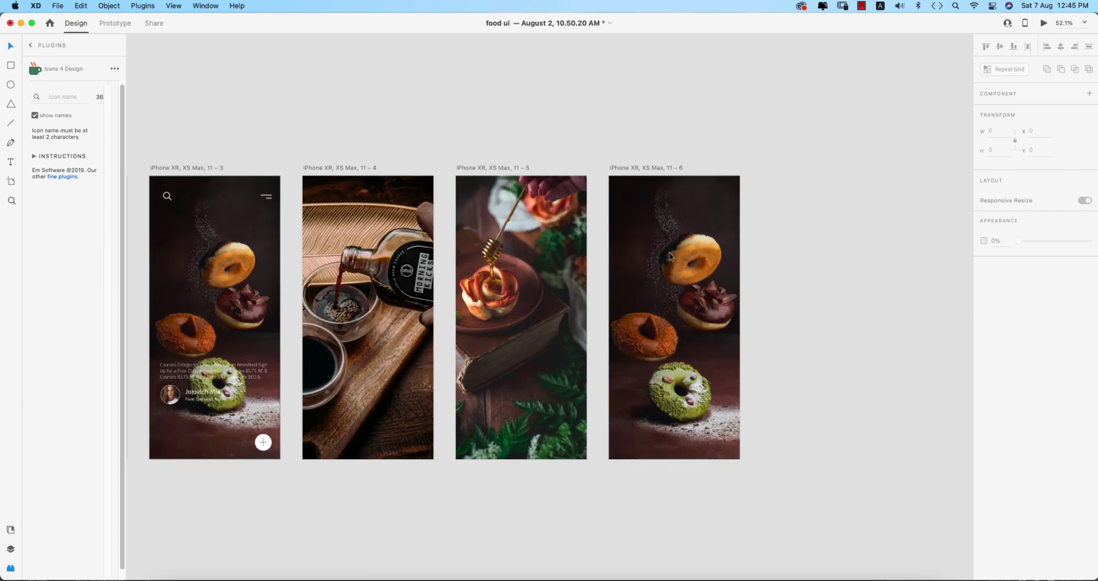
- Move the coffee, rose and donut artboards into a second row beneath the originals
{"action": "scroll", "coordinate": [670, 252], "scroll_direction": "down", "scroll_amount": 5}
{"action": "scroll", "coordinate": [540, 146], "scroll_direction": "down", "scroll_amount": 3}
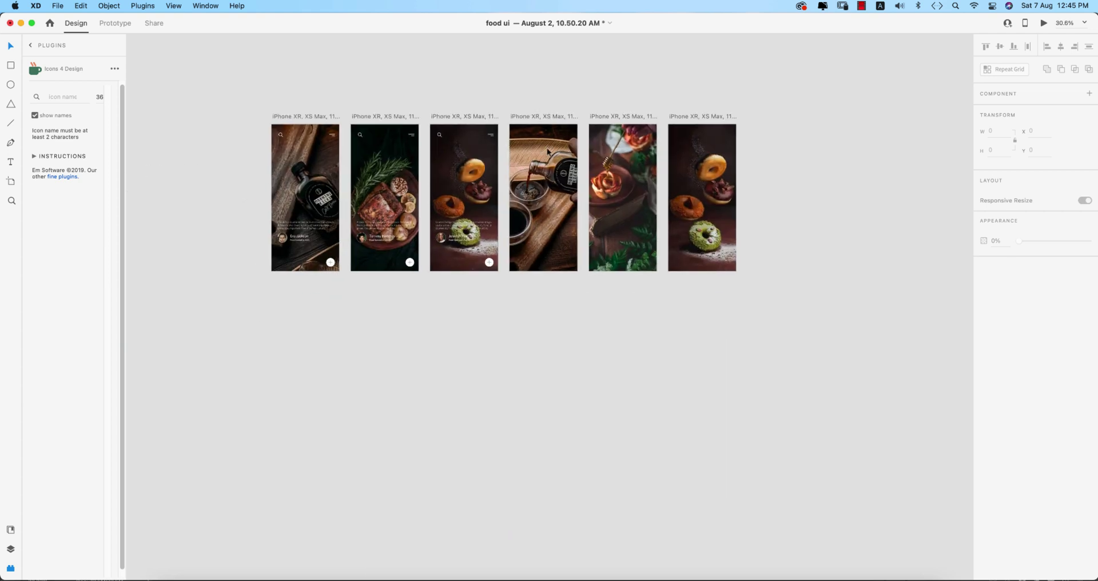
{"action": "left_click_drag", "start_coordinate": [541, 116], "coordinate": [303, 304]}
{"action": "mouse_move", "coordinate": [600, 143]}
{"action": "left_mouse_down"}
{"action": "mouse_move", "coordinate": [488, 291]}
{"action": "mouse_move", "coordinate": [360, 329]}
{"action": "left_mouse_up"}
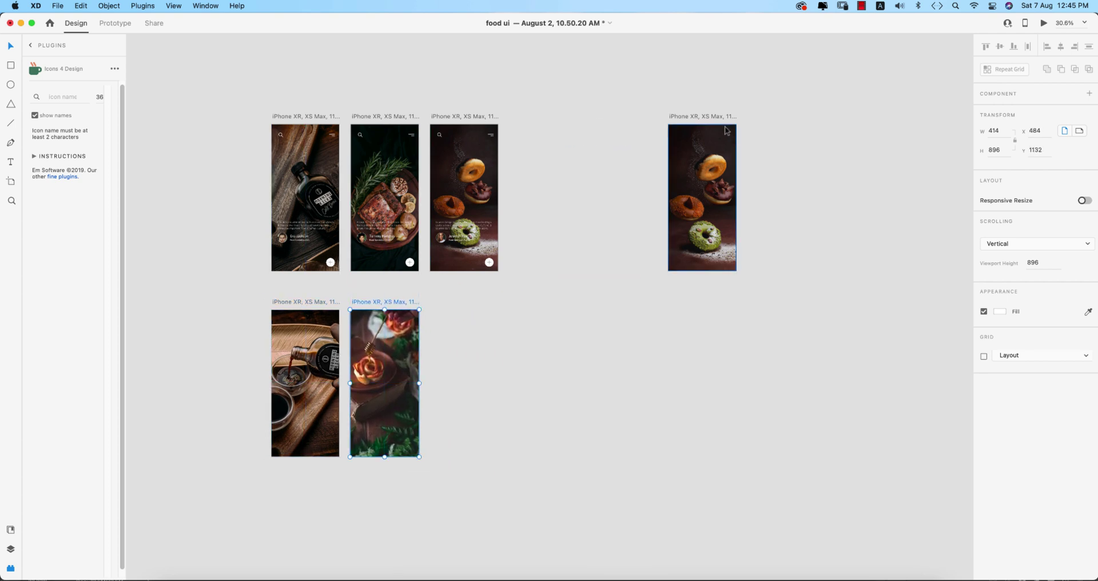
{"action": "left_click_drag", "start_coordinate": [722, 124], "coordinate": [479, 303]}
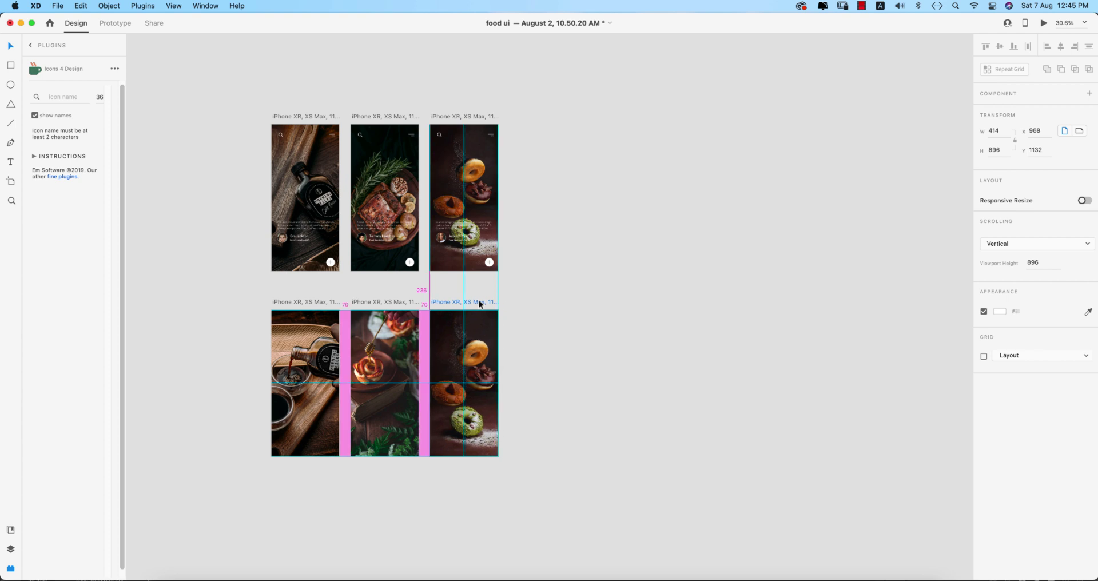
{"action": "left_click", "coordinate": [591, 324]}
{"action": "key", "text": "super+0"}
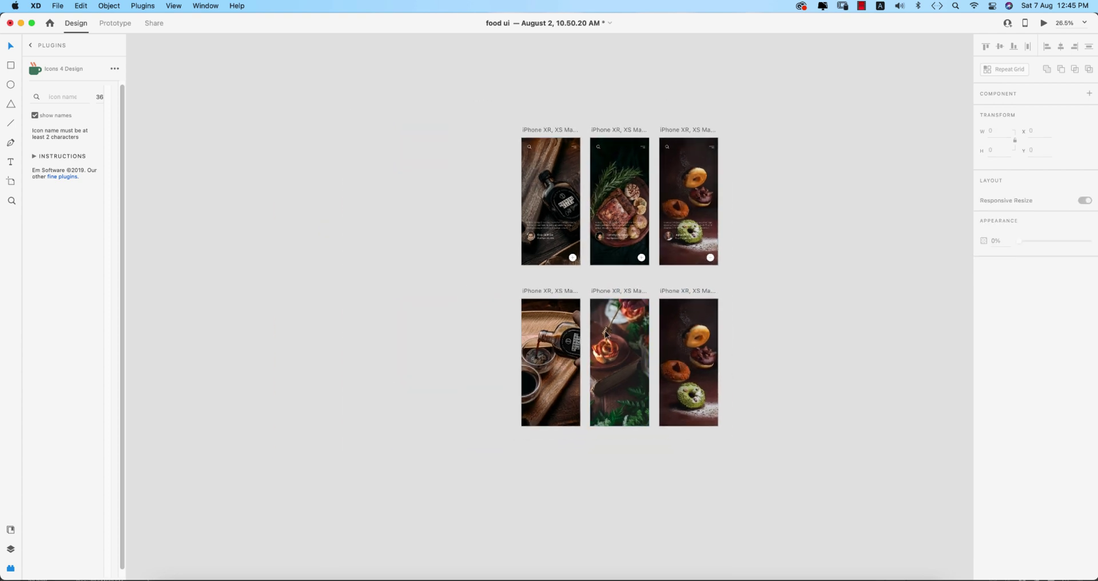
{"action": "scroll", "coordinate": [564, 342], "scroll_direction": "up", "scroll_amount": 3}
{"action": "scroll", "coordinate": [517, 283], "scroll_direction": "down", "scroll_amount": 5}
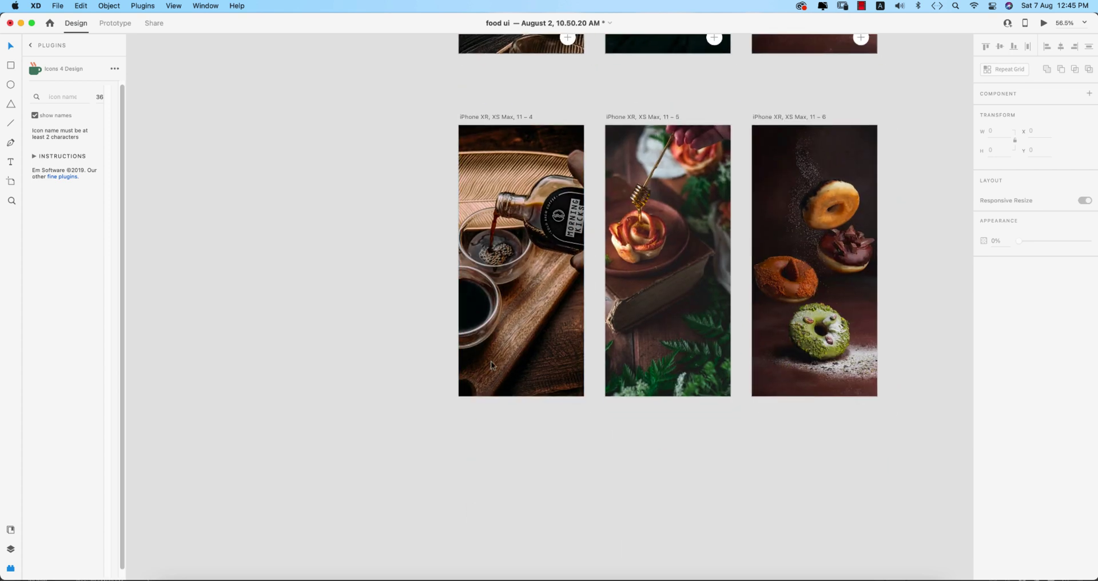
{"action": "scroll", "coordinate": [495, 358], "scroll_direction": "up", "scroll_amount": 3}
{"action": "scroll", "coordinate": [496, 358], "scroll_direction": "up", "scroll_amount": 2}
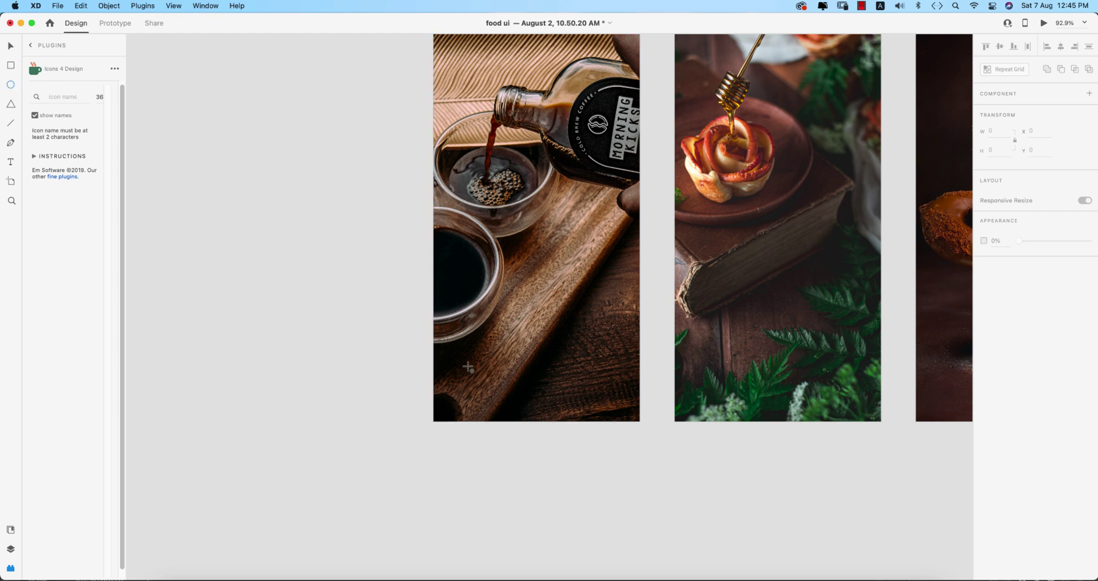
- Draw a small borderless circle at the coffee screen's bottom-left and try a random Unsplash portrait
{"action": "left_click_drag", "start_coordinate": [472, 366], "coordinate": [493, 387]}
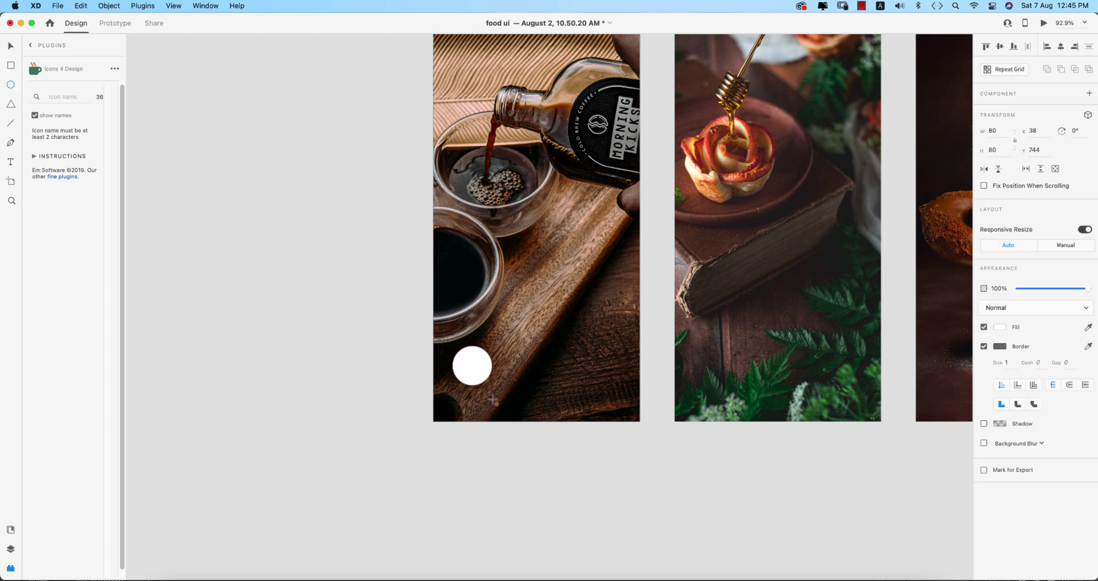
{"action": "left_click", "coordinate": [984, 347]}
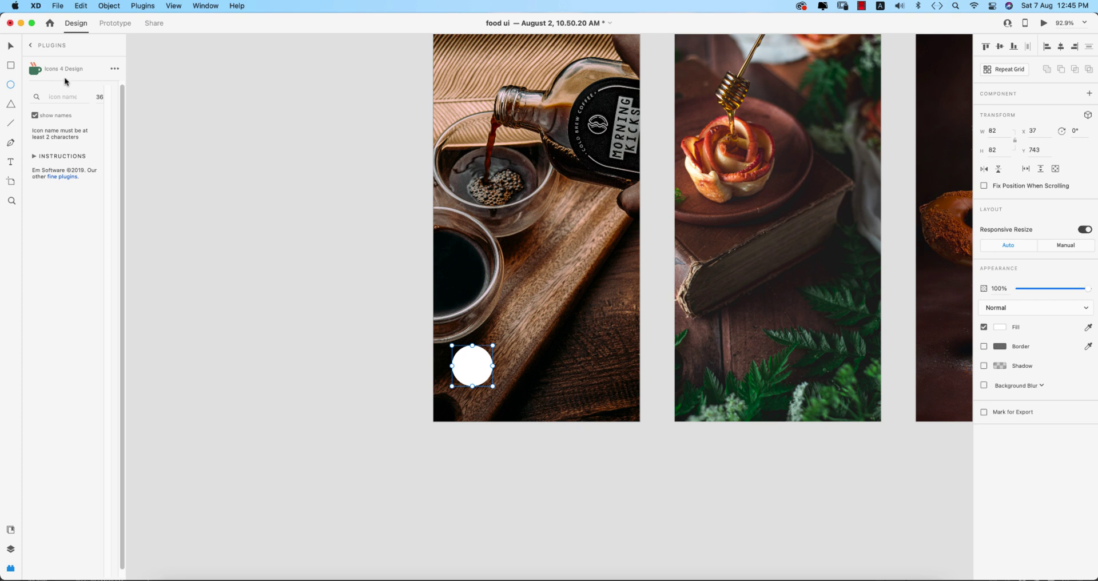
{"action": "left_click", "coordinate": [32, 46]}
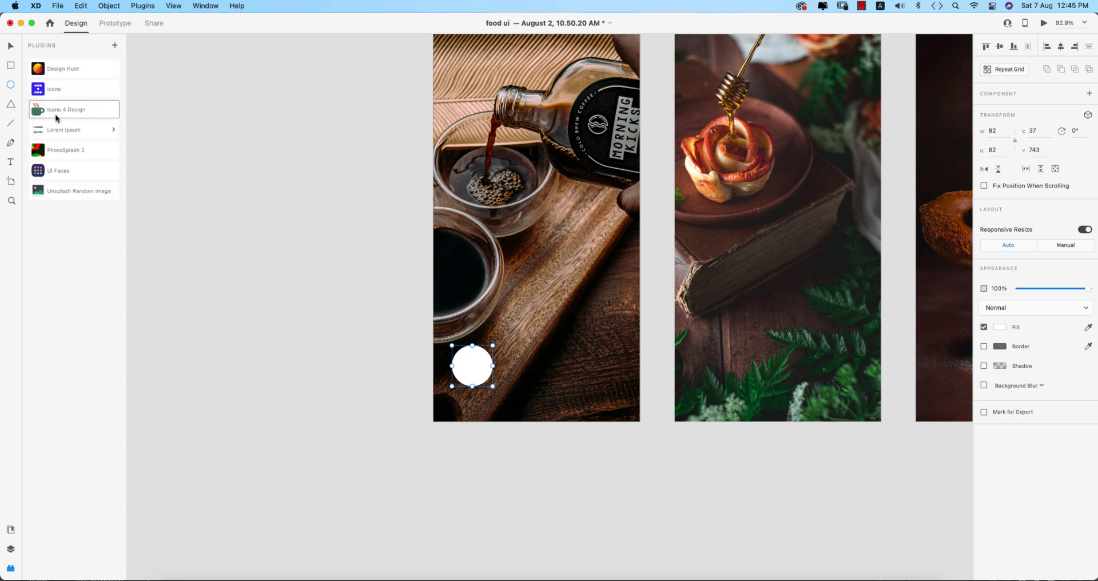
{"action": "left_click", "coordinate": [68, 189]}
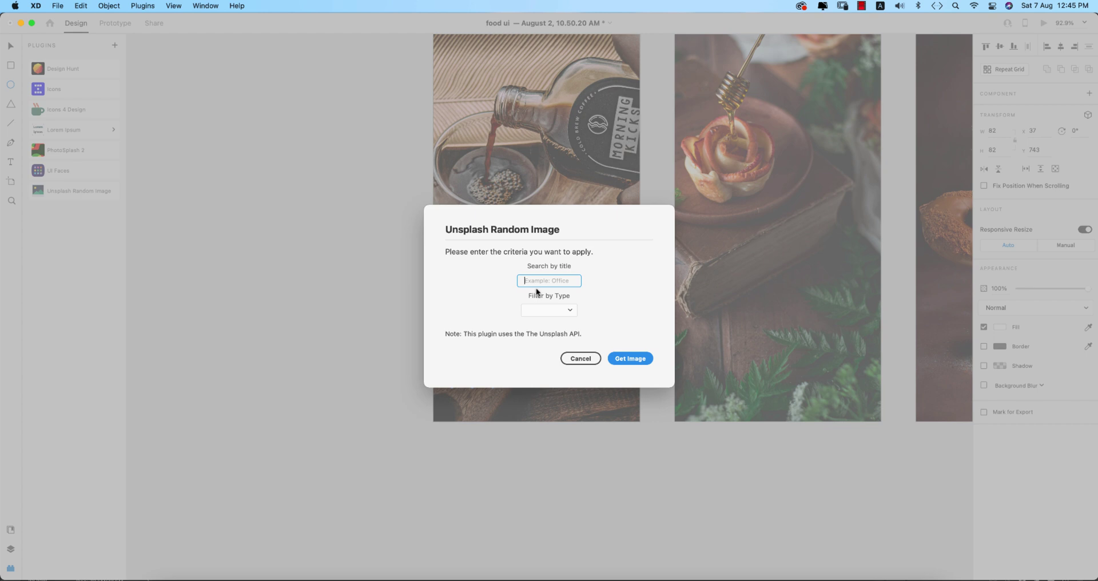
{"action": "type", "text": "gl"}
{"action": "left_click", "coordinate": [541, 310]}
{"action": "left_click", "coordinate": [544, 320]}
{"action": "left_click", "coordinate": [629, 359]}
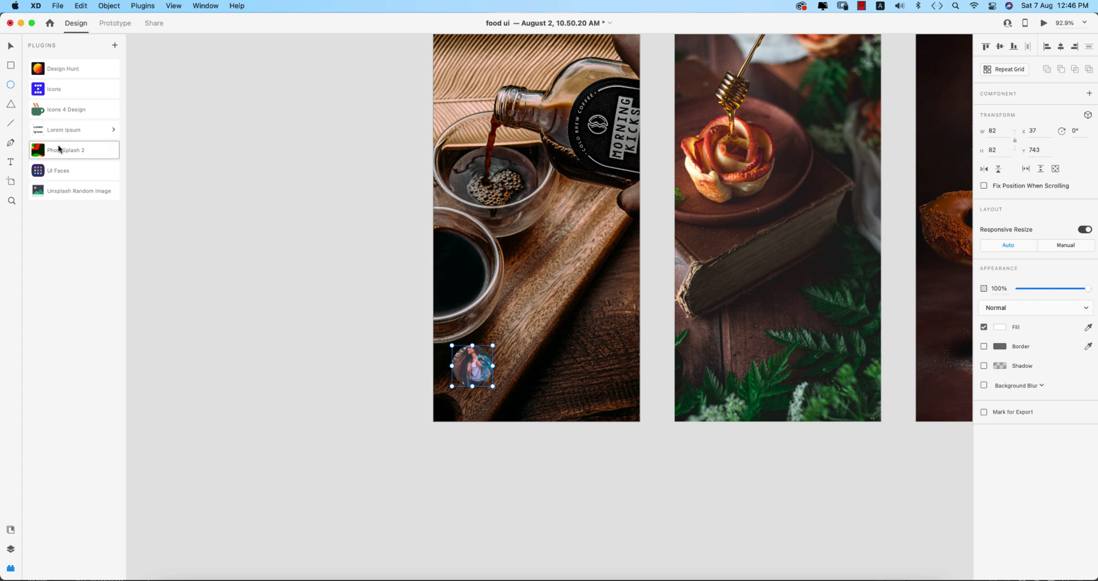
- Fill the circle with a woman's face photo from a PhotoSplash 'face' search
{"action": "left_click", "coordinate": [61, 151]}
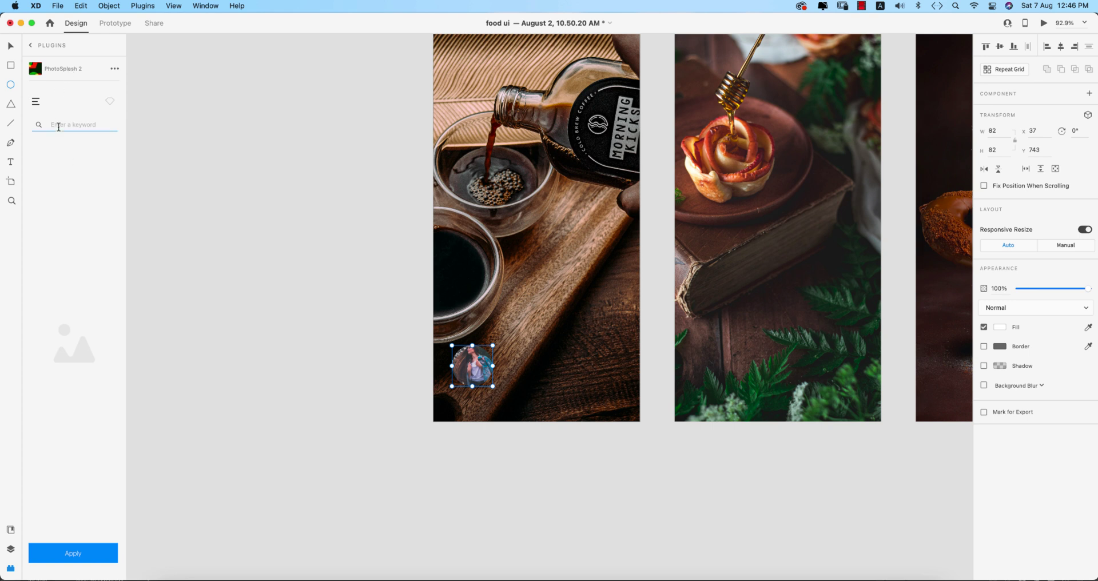
{"action": "type", "text": "grl"}
{"action": "key", "text": "Return"}
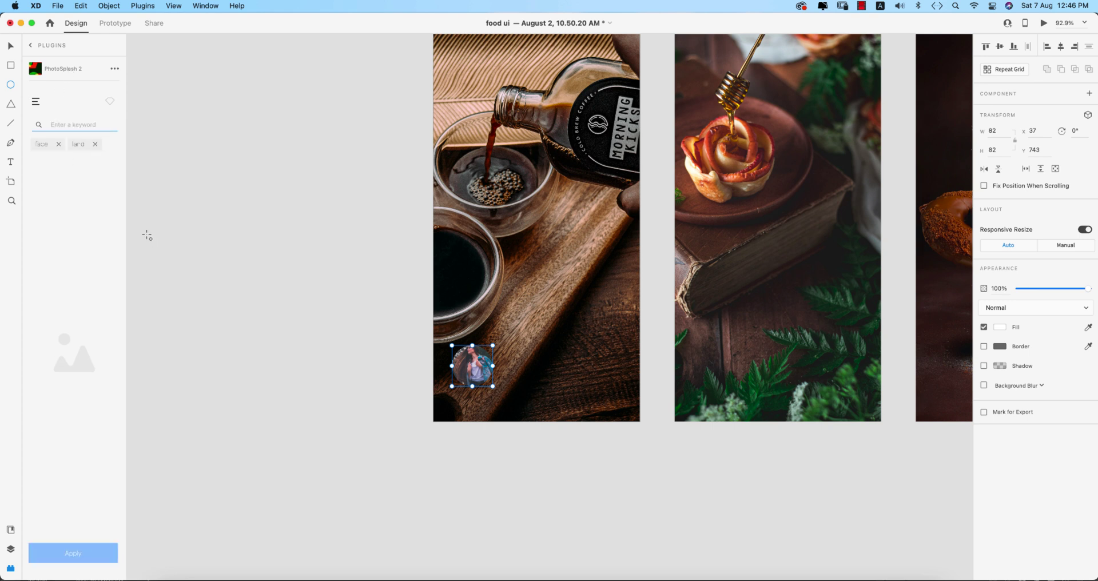
{"action": "left_click", "coordinate": [47, 145]}
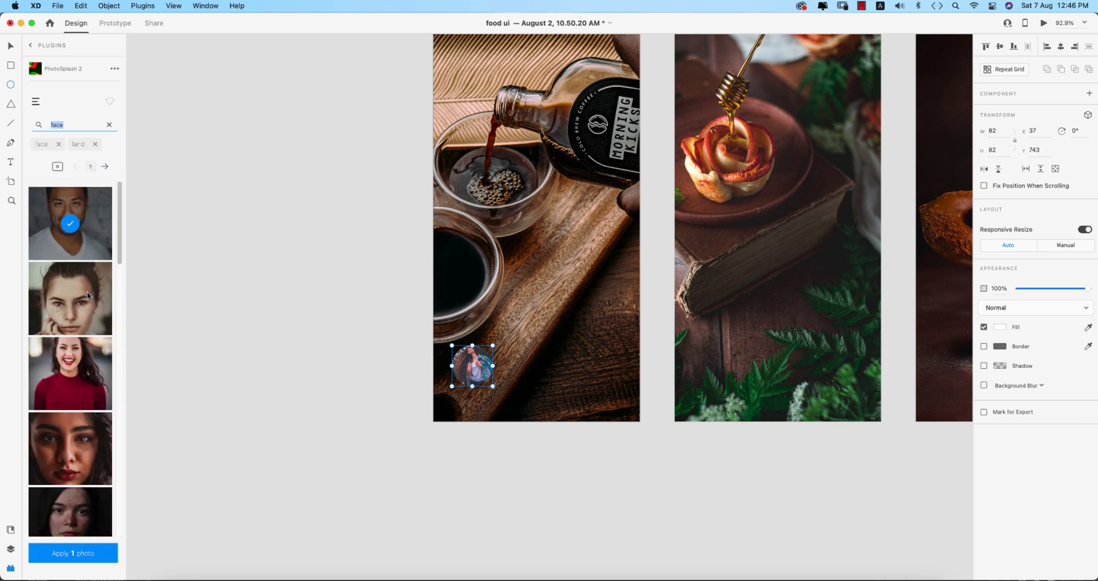
{"action": "left_click", "coordinate": [87, 291]}
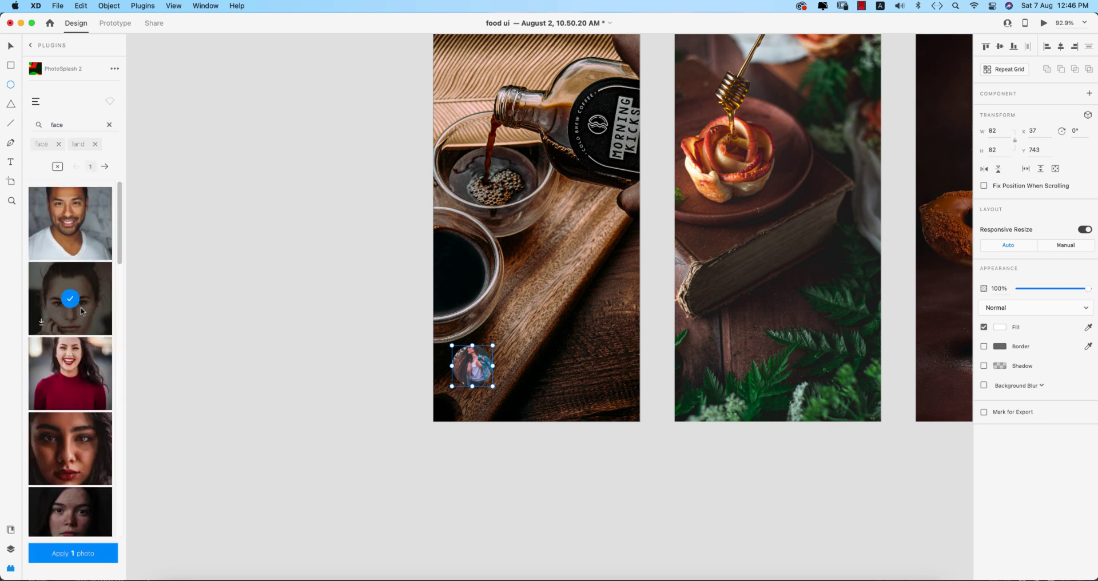
{"action": "left_click", "coordinate": [96, 555]}
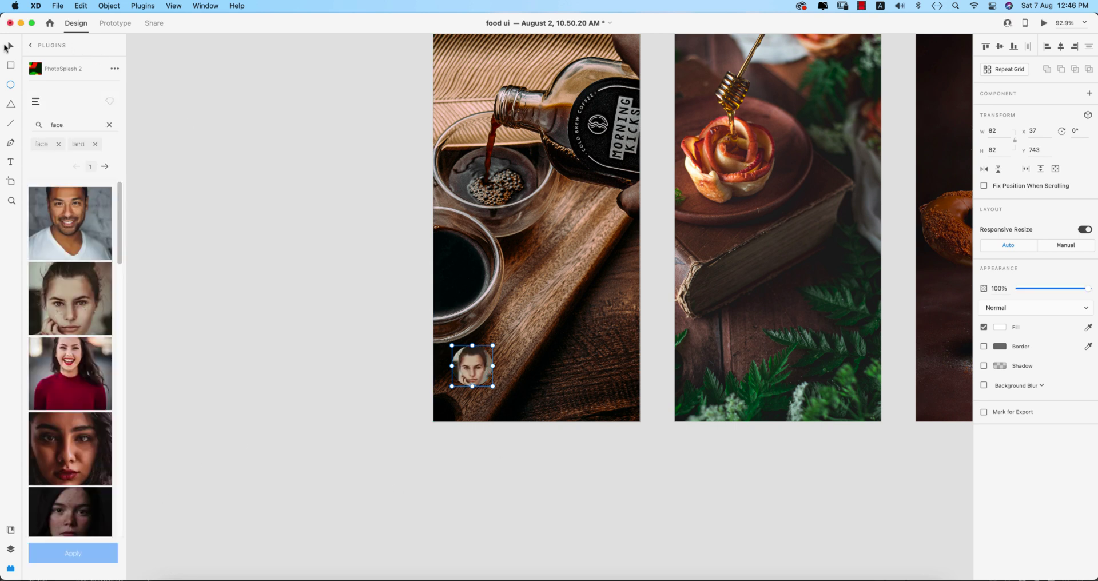
{"action": "left_click", "coordinate": [8, 48]}
{"action": "left_click", "coordinate": [255, 275]}
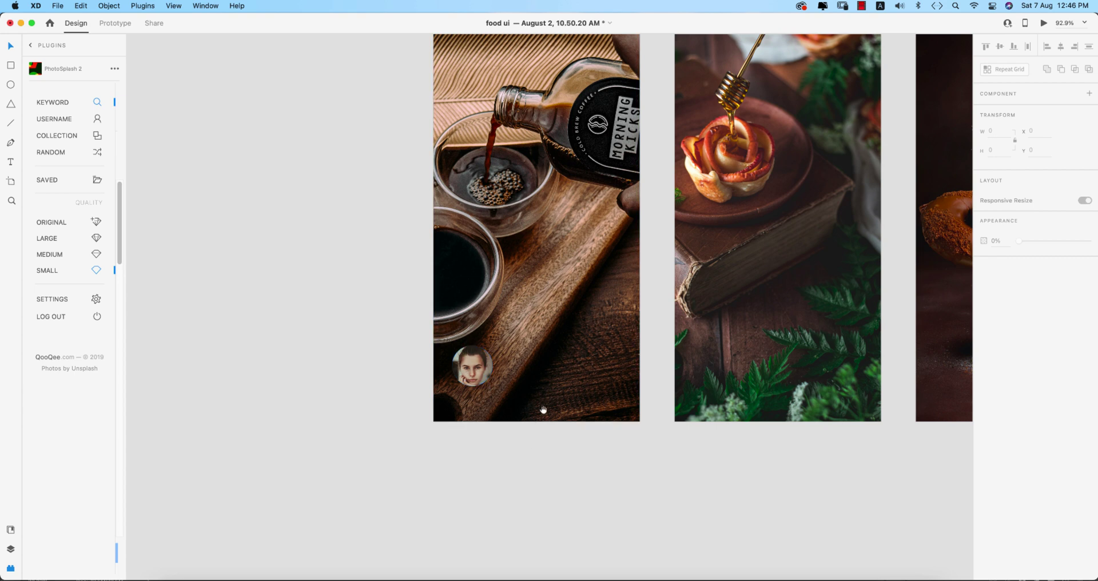
- Add the 'EVA EVOLKS' name beside the avatar in Exo Bold, enlarged
{"action": "scroll", "coordinate": [554, 320], "scroll_direction": "up", "scroll_amount": 3}
{"action": "scroll", "coordinate": [595, 379], "scroll_direction": "up", "scroll_amount": 8}
{"action": "left_click_drag", "start_coordinate": [595, 379], "coordinate": [620, 85]}
{"action": "key", "text": "t"}
{"action": "scroll", "coordinate": [465, 342], "scroll_direction": "up", "scroll_amount": 5}
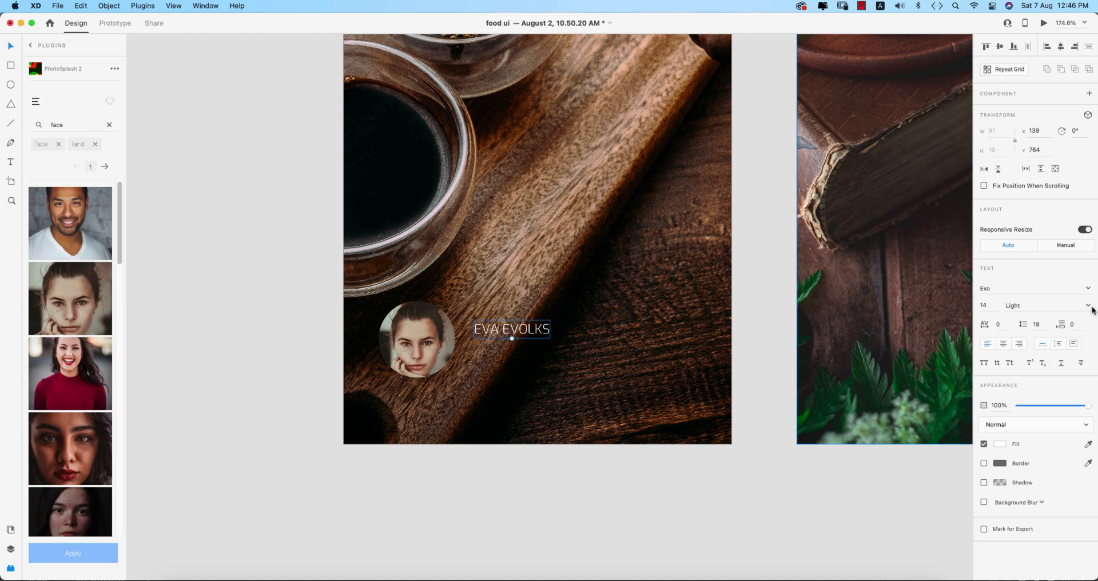
{"action": "left_click", "coordinate": [1088, 306]}
{"action": "left_click", "coordinate": [1024, 417]}
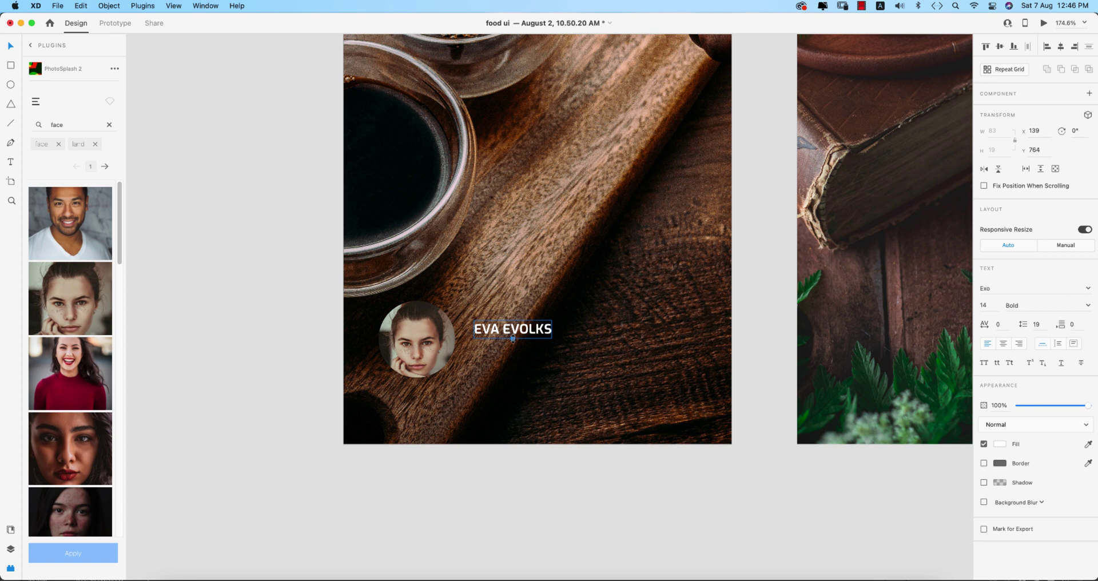
{"action": "mouse_move", "coordinate": [513, 338]}
{"action": "left_mouse_down"}
{"action": "mouse_move", "coordinate": [519, 330]}
{"action": "mouse_move", "coordinate": [524, 354]}
{"action": "left_mouse_up"}
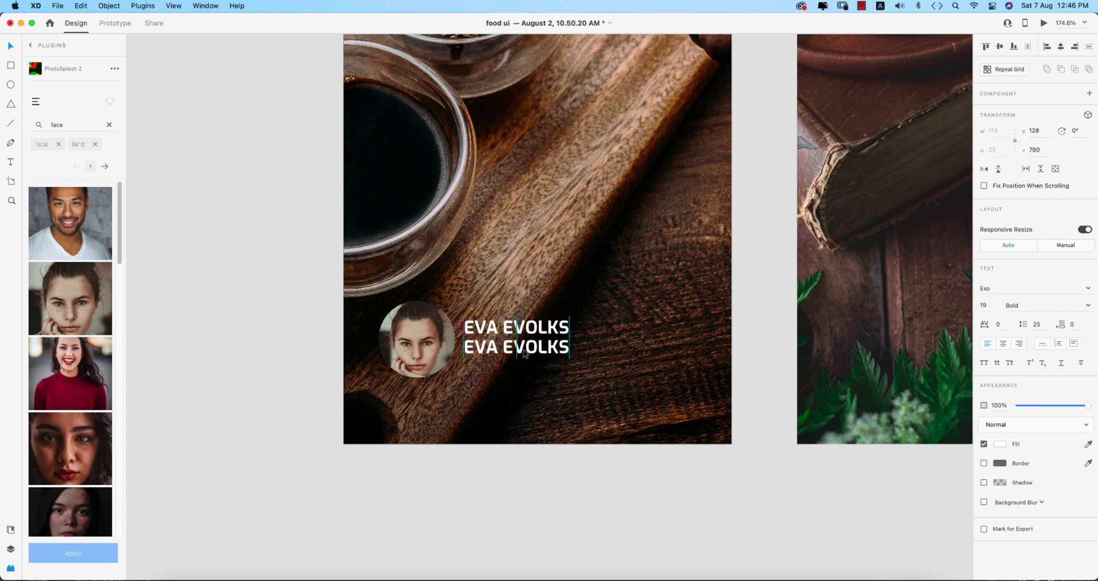
- Make the duplicated second line Light weight at 11.88 font size
{"action": "left_click", "coordinate": [1088, 307]}
{"action": "left_click", "coordinate": [1015, 379]}
{"action": "left_click", "coordinate": [1088, 305]}
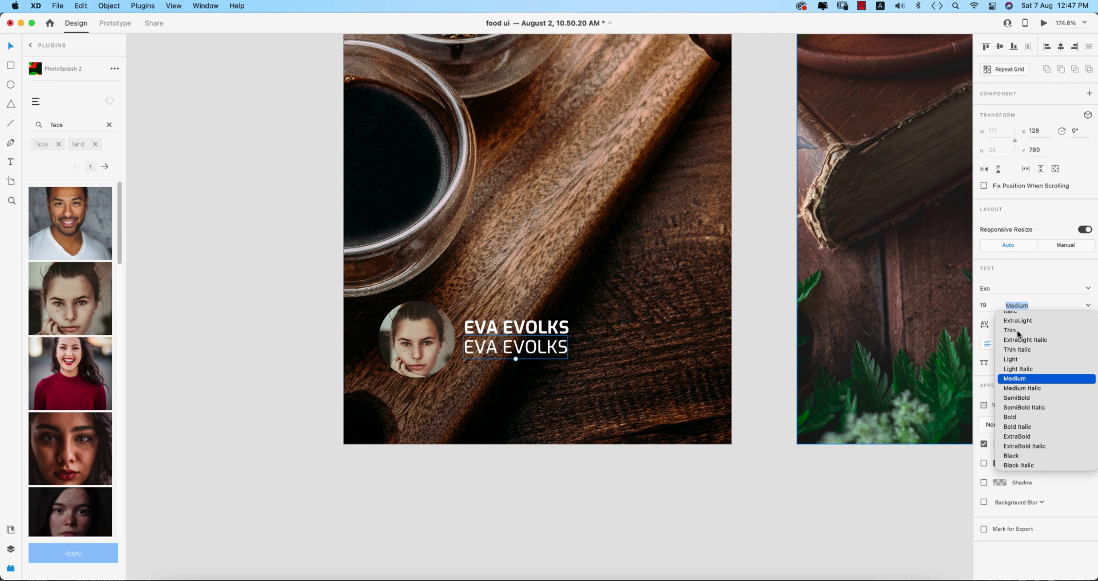
{"action": "left_click", "coordinate": [1010, 360]}
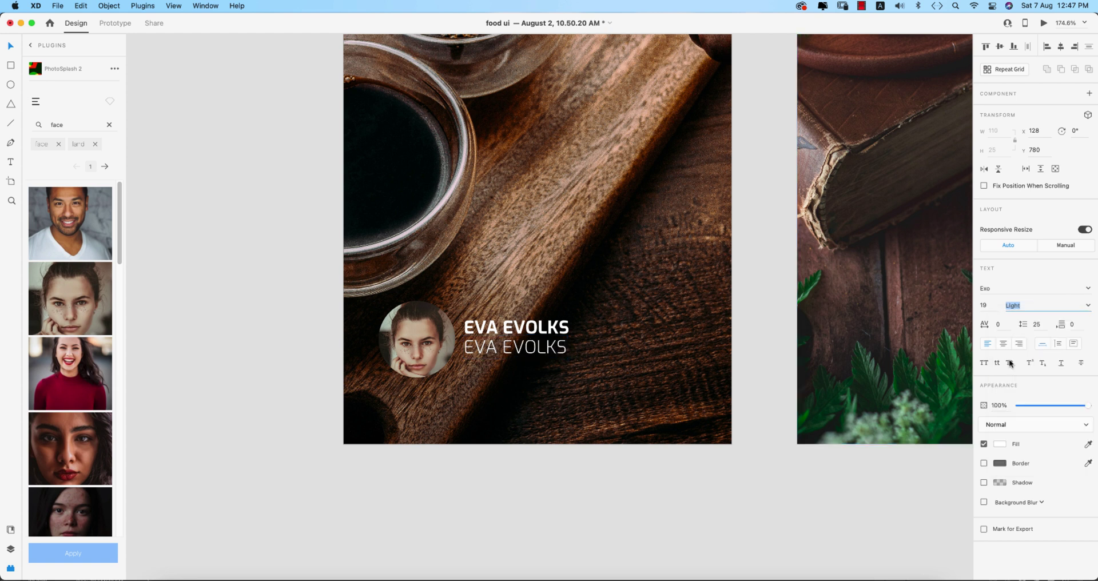
{"action": "left_click", "coordinate": [994, 305]}
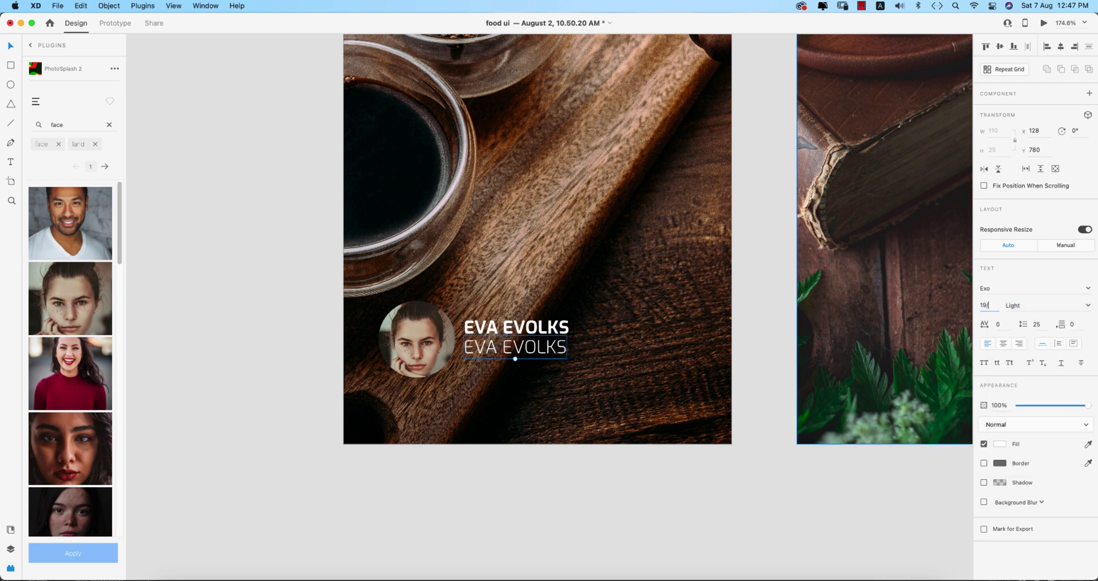
{"action": "type", "text": "11.88"}
{"action": "key", "text": "Return"}
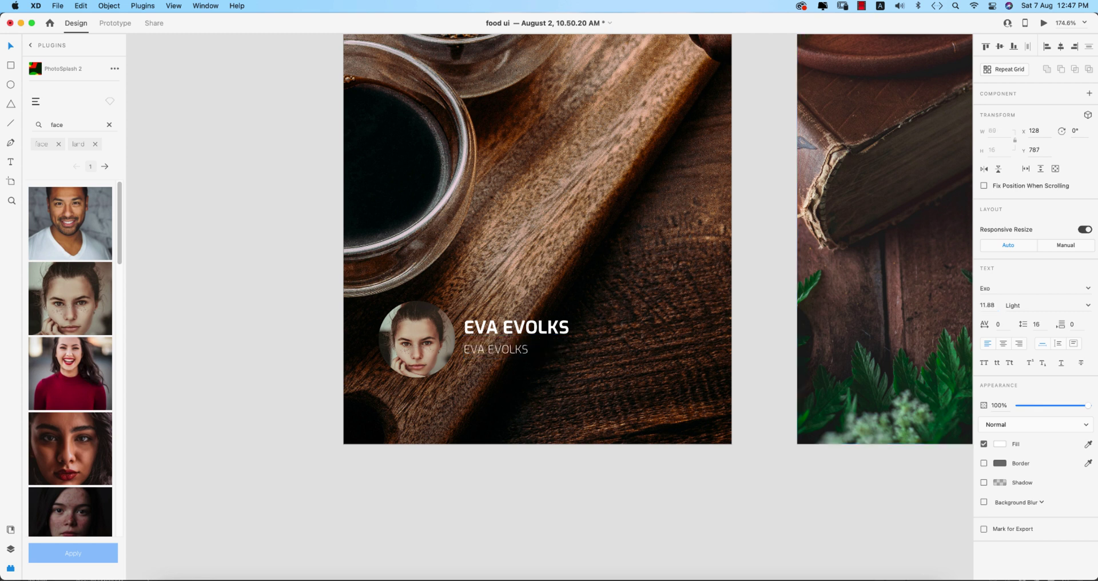
{"action": "key", "text": "Return"}
- Change the subtitle text to 'Food Specialist, USA'
{"action": "type", "text": "Food Specialist, USA"}
{"action": "scroll", "coordinate": [625, 477], "scroll_direction": "down", "scroll_amount": 2}
{"action": "key", "text": "Escape"}
- Copy the description paragraph from the original screen onto the coffee screen
{"action": "scroll", "coordinate": [287, 350], "scroll_direction": "down", "scroll_amount": 3}
{"action": "scroll", "coordinate": [435, 343], "scroll_direction": "down", "scroll_amount": 5}
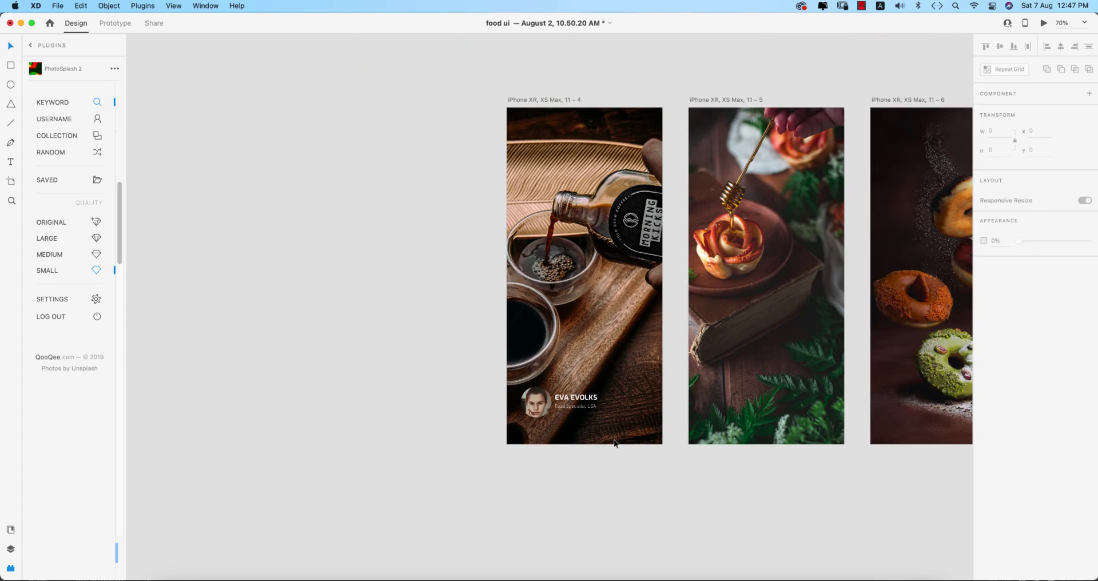
{"action": "scroll", "coordinate": [583, 332], "scroll_direction": "up", "scroll_amount": 3}
{"action": "scroll", "coordinate": [583, 332], "scroll_direction": "up", "scroll_amount": 2}
{"action": "mouse_move", "coordinate": [583, 332]}
{"action": "left_mouse_down"}
{"action": "mouse_move", "coordinate": [564, 343]}
{"action": "mouse_move", "coordinate": [589, 535]}
{"action": "left_mouse_up"}
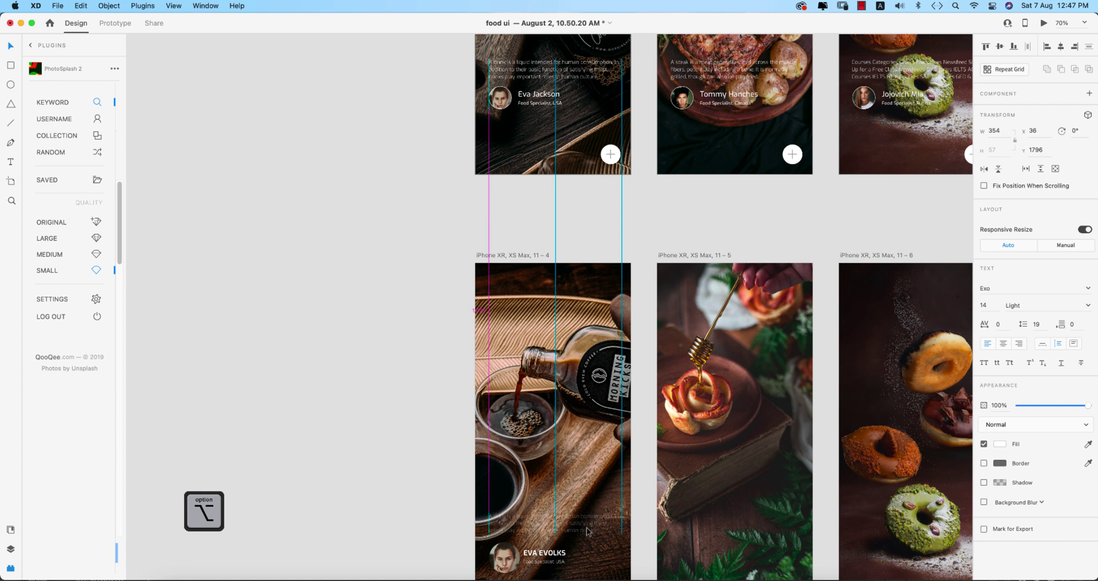
- Select the Eva Evolks avatar together with its caption text
{"action": "scroll", "coordinate": [572, 457], "scroll_direction": "down", "scroll_amount": 5}
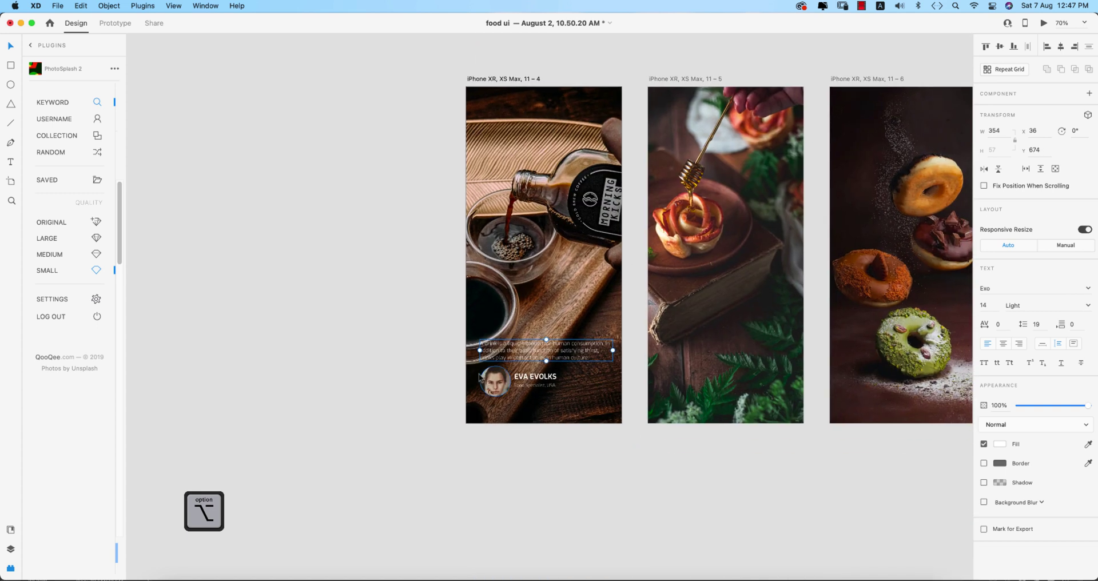
{"action": "left_click", "coordinate": [487, 380]}
{"action": "left_click", "coordinate": [493, 357], "text": "shift"}
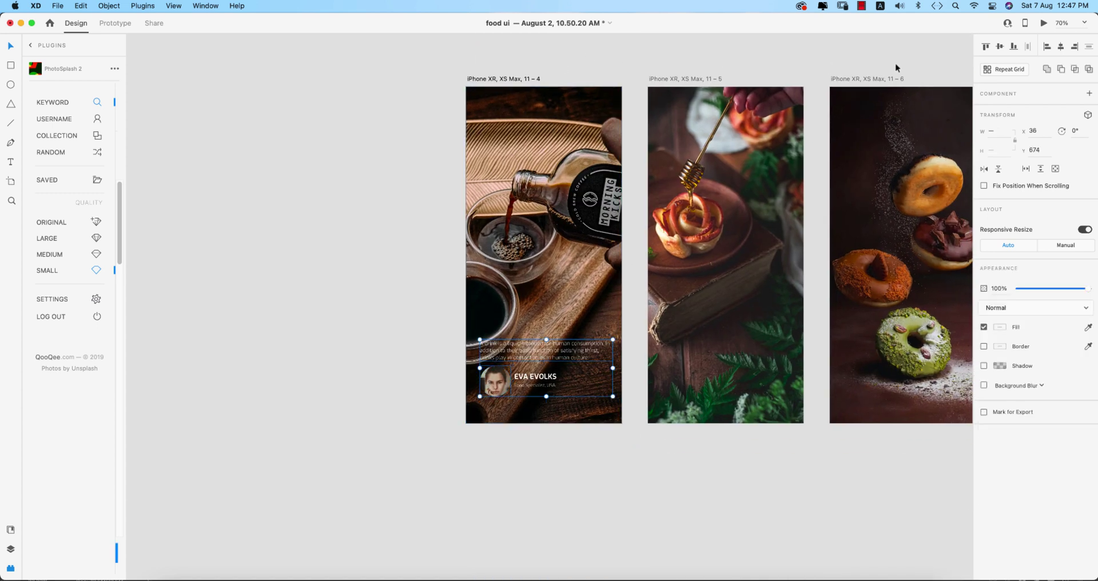
- Group the paragraph, avatar and Eva Evolks name, and move the group higher on the screen
{"action": "left_click", "coordinate": [1051, 48]}
{"action": "left_click", "coordinate": [622, 459]}
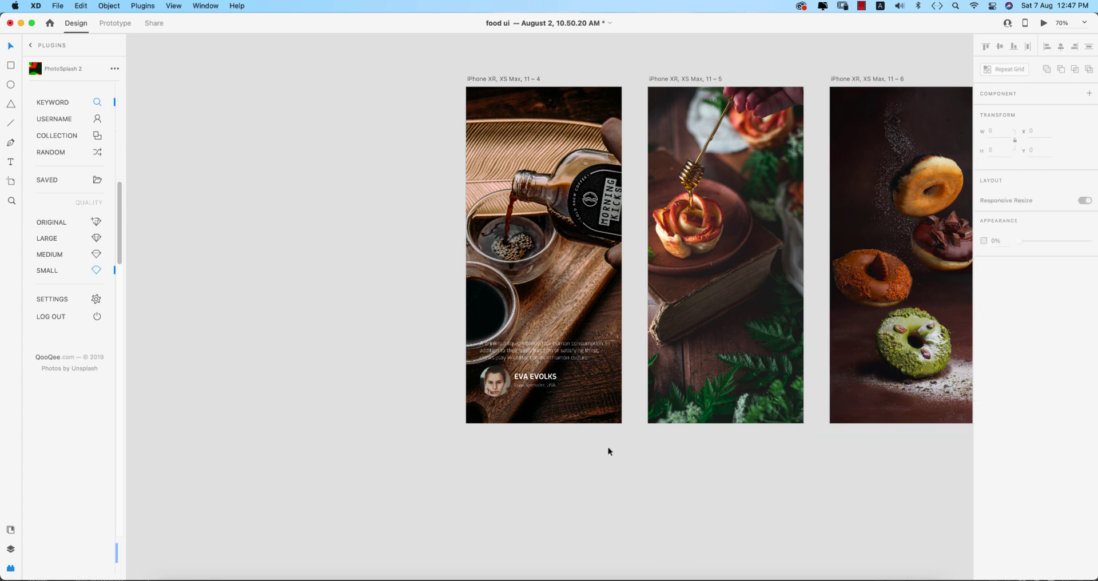
{"action": "scroll", "coordinate": [606, 445], "scroll_direction": "down", "scroll_amount": 1}
{"action": "scroll", "coordinate": [607, 447], "scroll_direction": "up", "scroll_amount": 5}
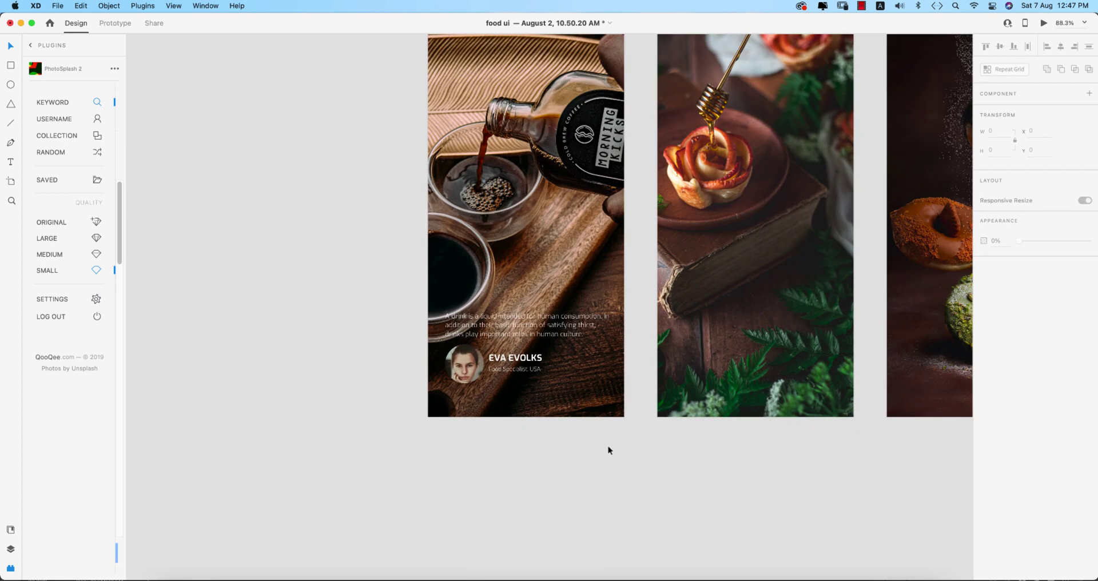
{"action": "left_click", "coordinate": [461, 338]}
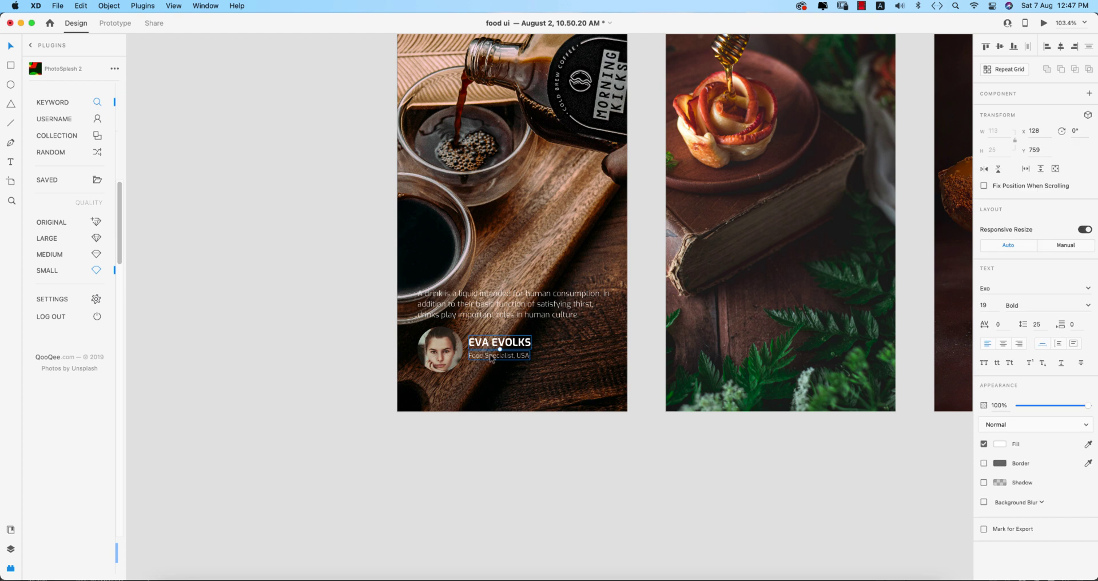
{"action": "left_click", "coordinate": [486, 344], "text": "shift"}
{"action": "left_click", "coordinate": [461, 314], "text": "shift"}
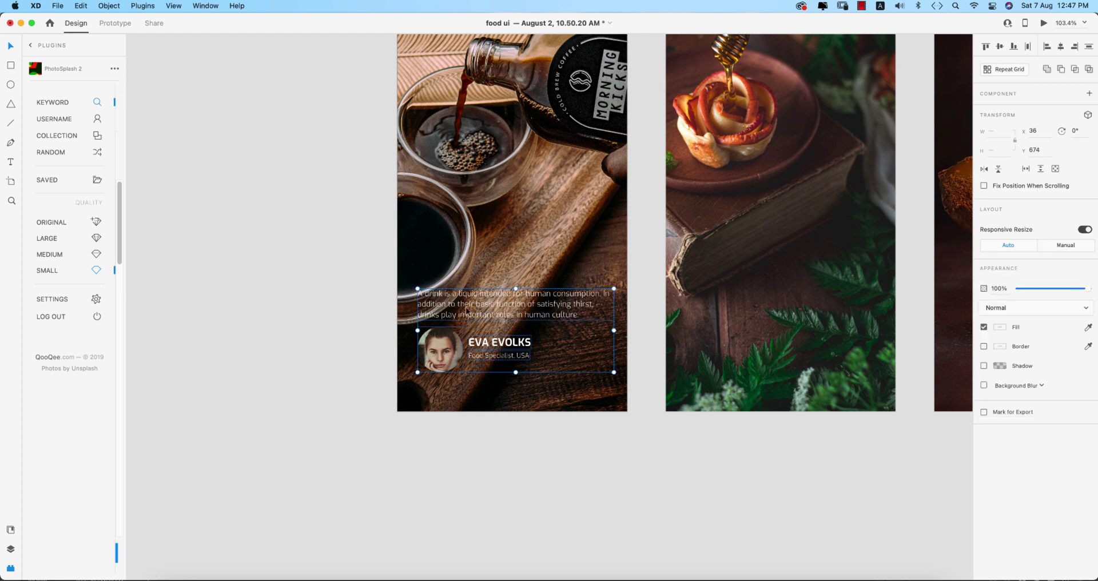
{"action": "key", "text": "super+g"}
{"action": "mouse_move", "coordinate": [469, 309]}
{"action": "left_mouse_down"}
{"action": "mouse_move", "coordinate": [472, 196]}
{"action": "mouse_move", "coordinate": [401, 311]}
{"action": "left_mouse_up"}
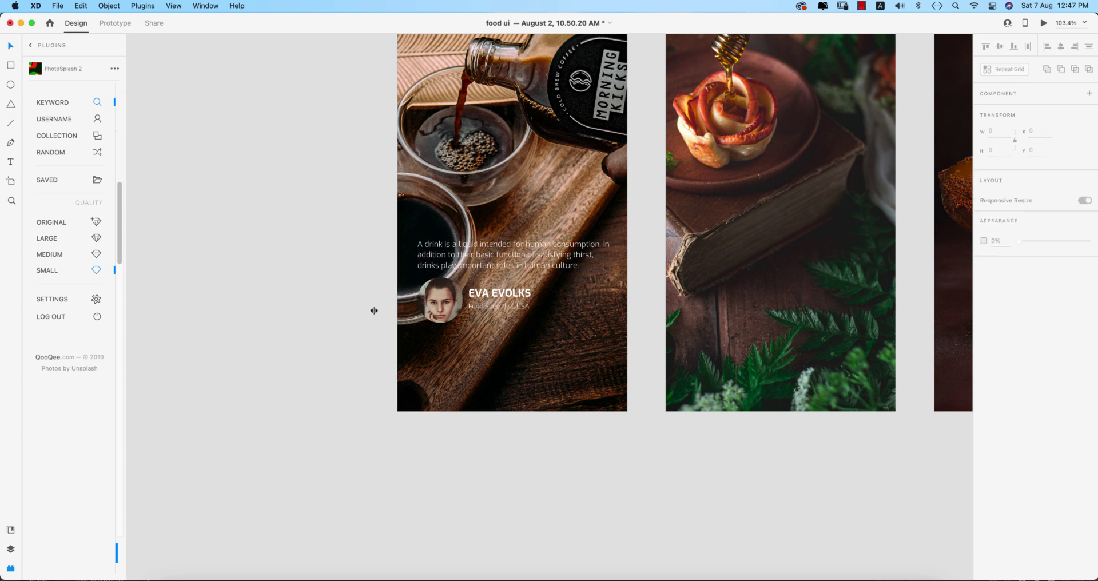
- Give the avatar circle a white border and left-align the group again
{"action": "double_click", "coordinate": [439, 300]}
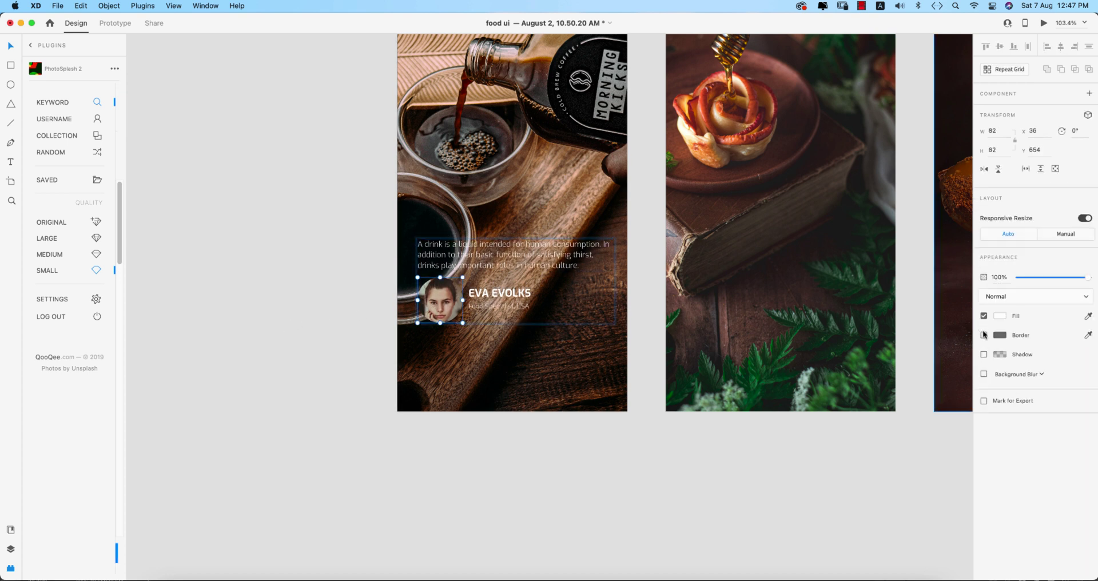
{"action": "left_click", "coordinate": [985, 336]}
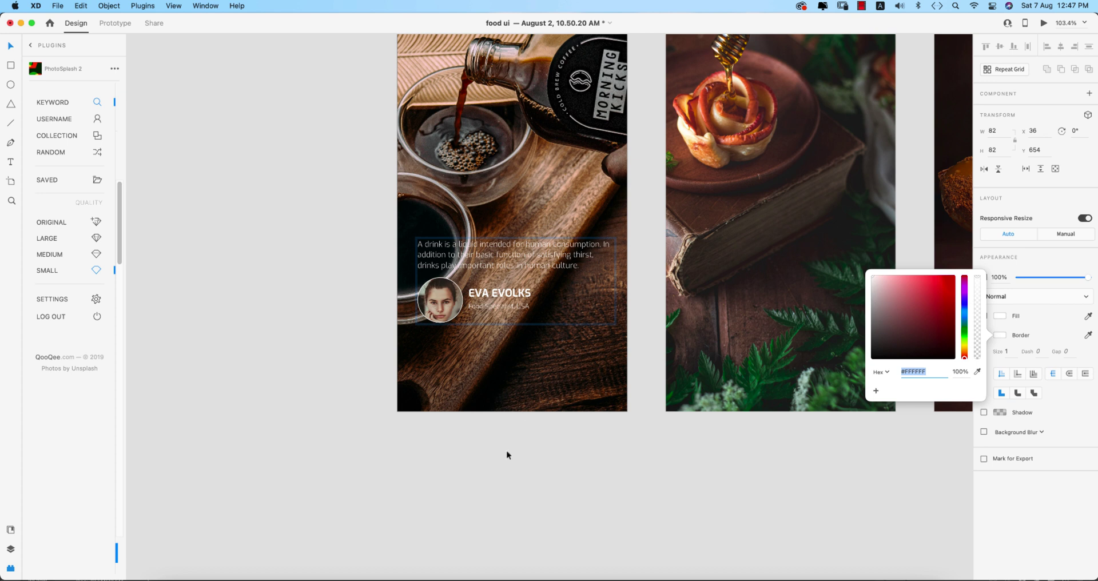
{"action": "left_click", "coordinate": [538, 481]}
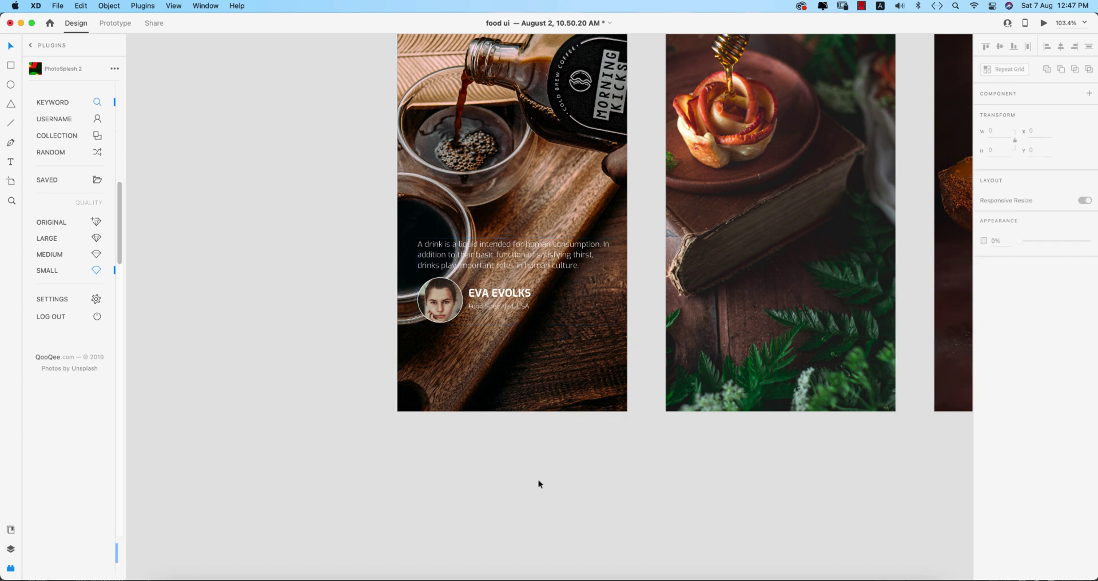
{"action": "left_click", "coordinate": [512, 302]}
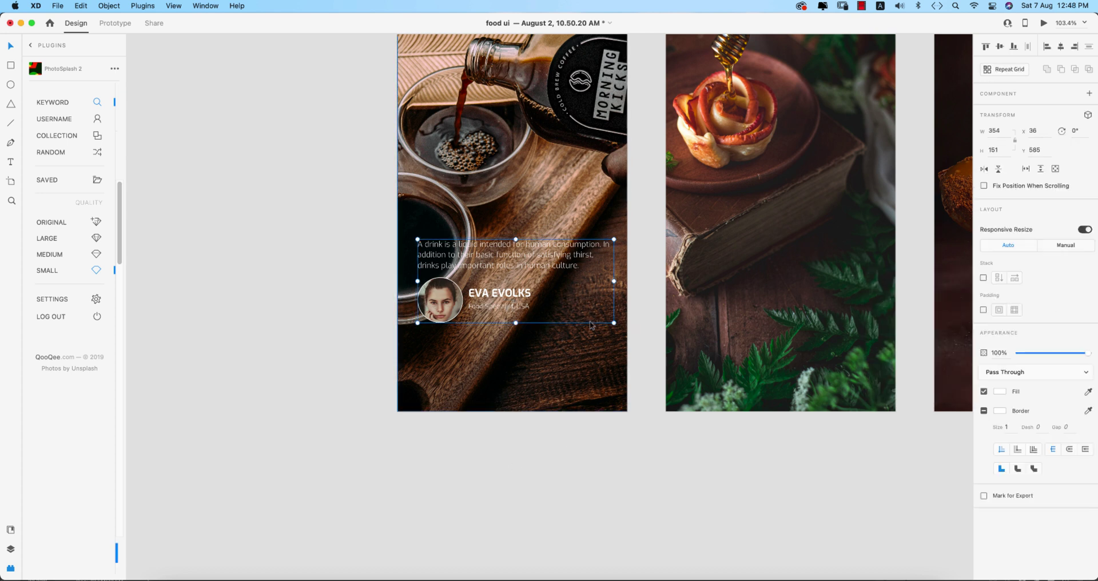
{"action": "left_click", "coordinate": [1053, 50]}
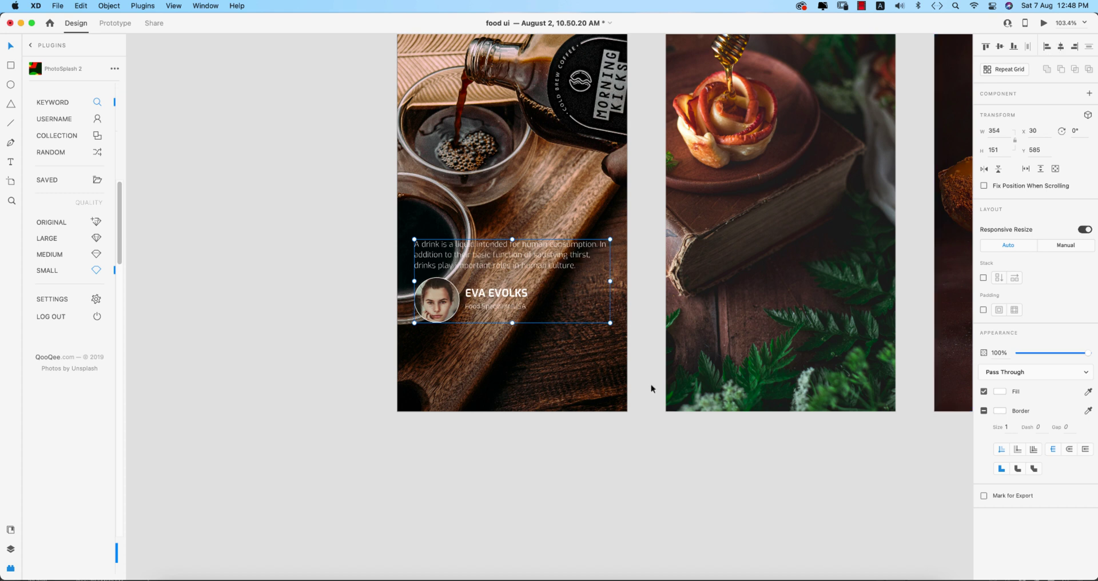
- Draw a small white circle at the screen's bottom-right with its border removed
{"action": "left_click", "coordinate": [451, 417]}
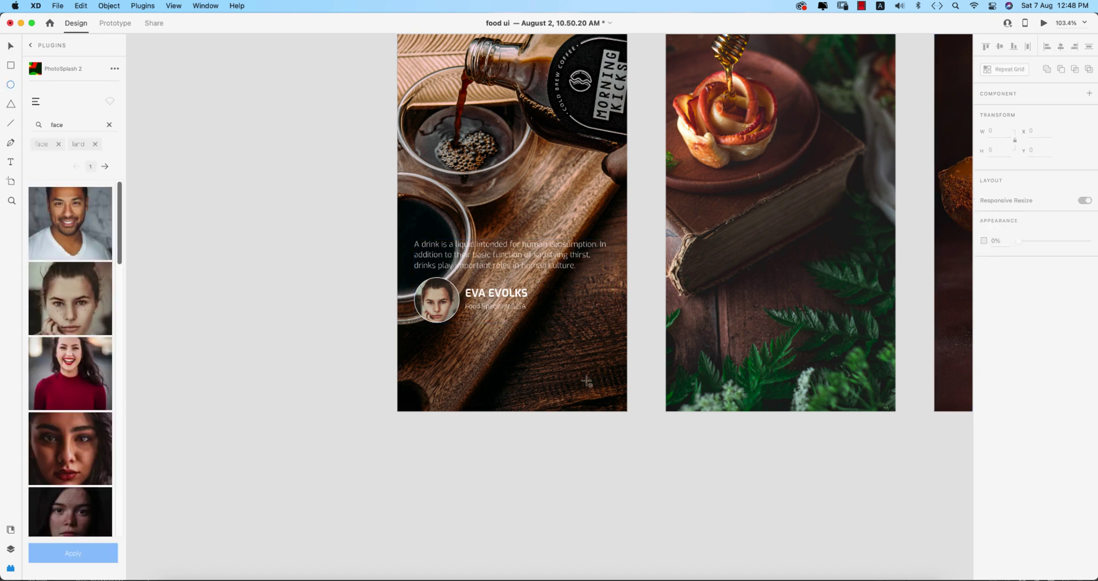
{"action": "left_click_drag", "start_coordinate": [592, 367], "coordinate": [617, 409]}
{"action": "left_click", "coordinate": [985, 347]}
{"action": "mouse_move", "coordinate": [71, 223]}
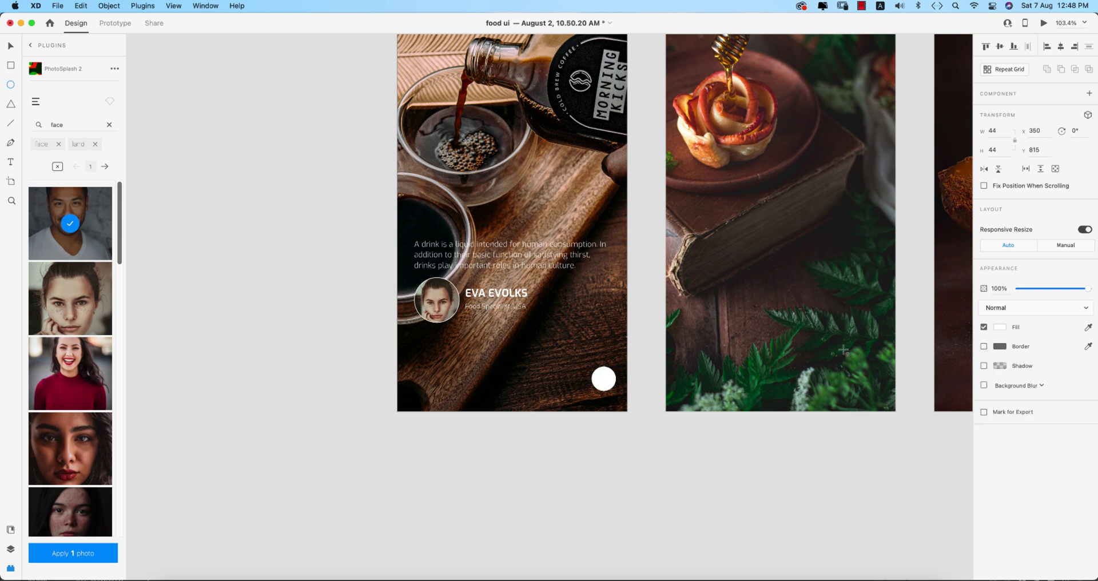
- Draw a plus sign inside the circle with the Line tool, then deselect it
{"action": "left_click", "coordinate": [11, 123]}
{"action": "scroll", "coordinate": [626, 398], "scroll_direction": "down", "scroll_amount": 5}
{"action": "scroll", "coordinate": [614, 416], "scroll_direction": "up", "scroll_amount": 5}
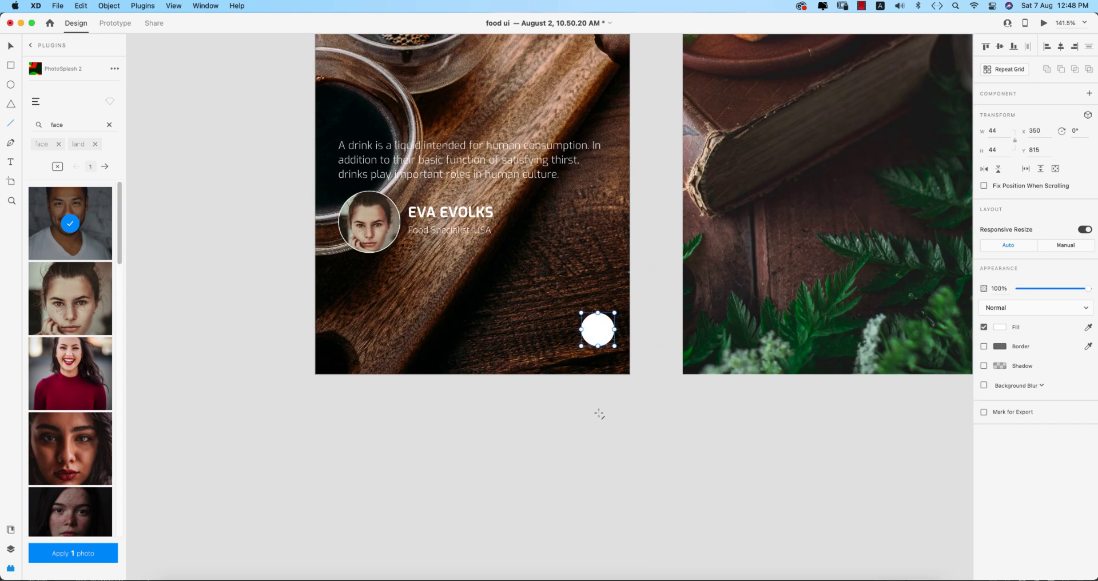
{"action": "key", "text": "v"}
{"action": "scroll", "coordinate": [603, 407], "scroll_direction": "up", "scroll_amount": 3}
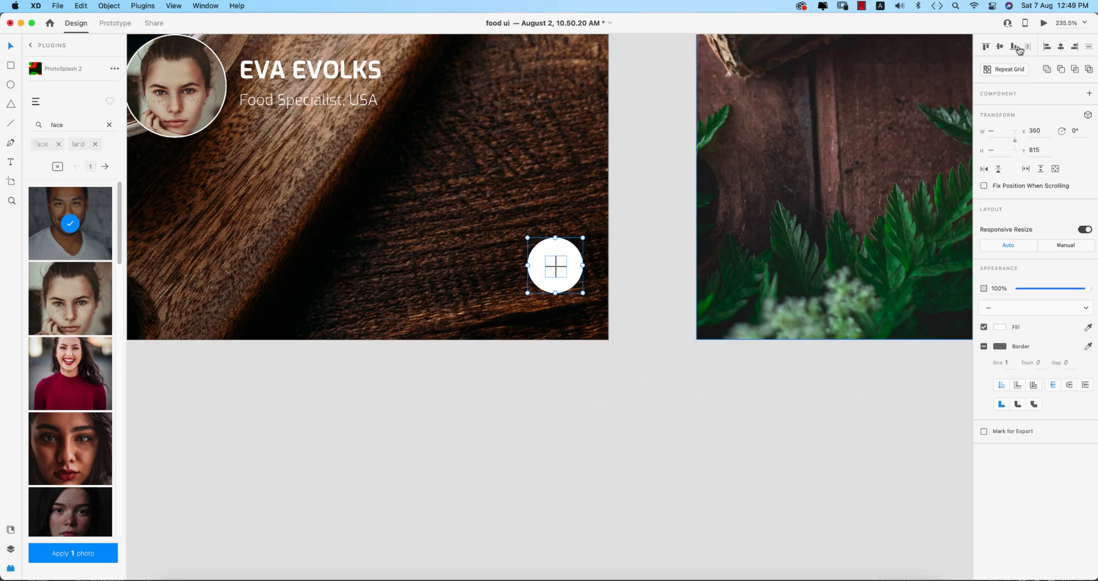
{"action": "left_click", "coordinate": [660, 318]}
{"action": "scroll", "coordinate": [661, 320], "scroll_direction": "down", "scroll_amount": 3}
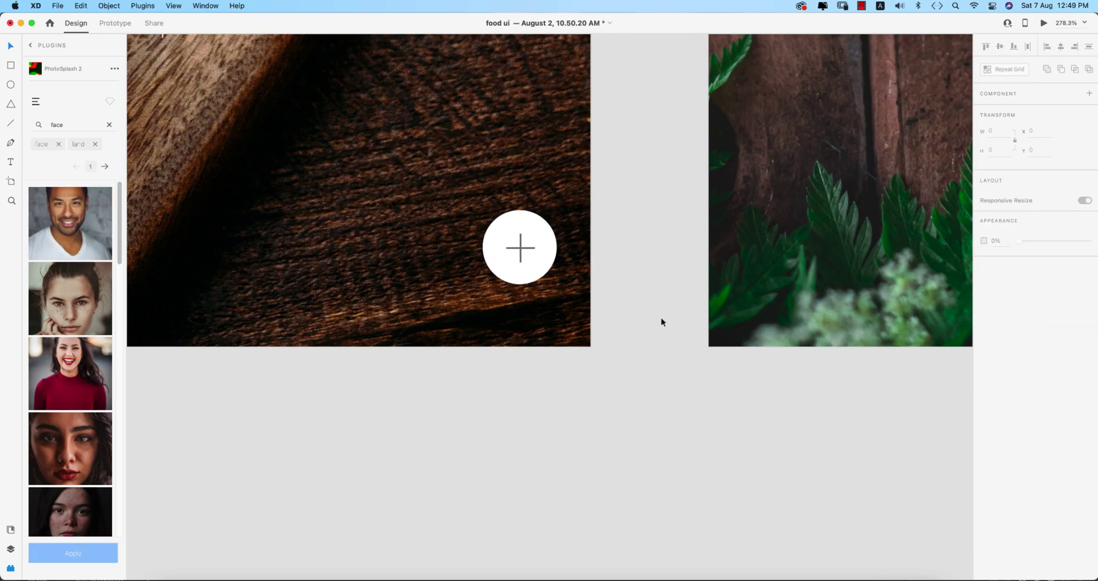
{"action": "scroll", "coordinate": [661, 321], "scroll_direction": "down", "scroll_amount": 5}
{"action": "scroll", "coordinate": [771, 412], "scroll_direction": "up", "scroll_amount": 3}
{"action": "scroll", "coordinate": [771, 412], "scroll_direction": "right", "scroll_amount": 3}
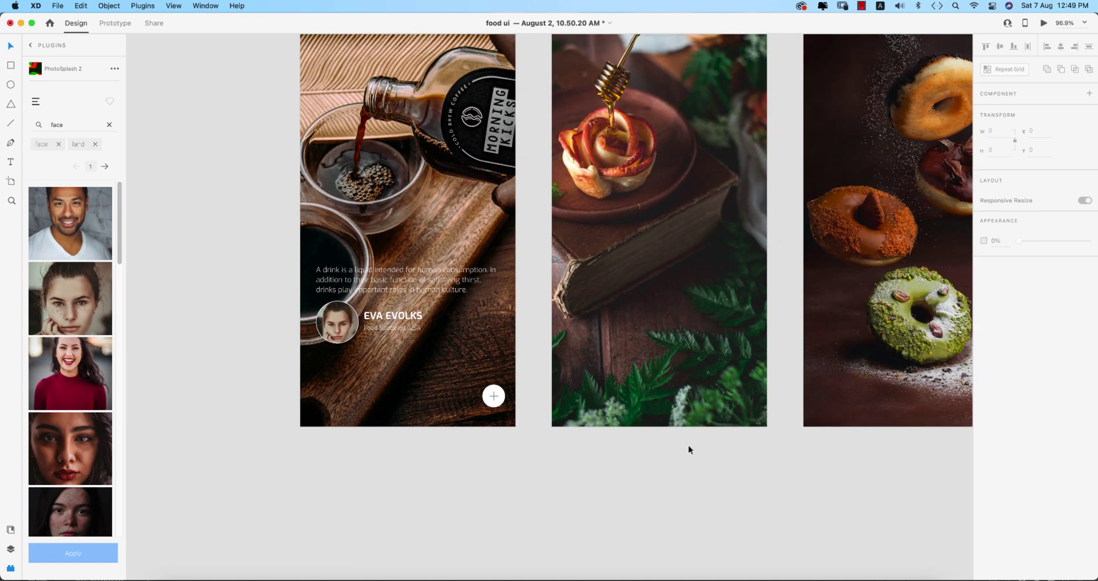
- Copy the Eva Evolks group and plus button to the second screen, and the group to the third
{"action": "scroll", "coordinate": [689, 448], "scroll_direction": "down", "scroll_amount": 1}
{"action": "left_click", "coordinate": [385, 325]}
{"action": "mouse_move", "coordinate": [385, 325]}
{"action": "left_mouse_down"}
{"action": "mouse_move", "coordinate": [645, 325]}
{"action": "mouse_move", "coordinate": [634, 324]}
{"action": "left_mouse_up"}
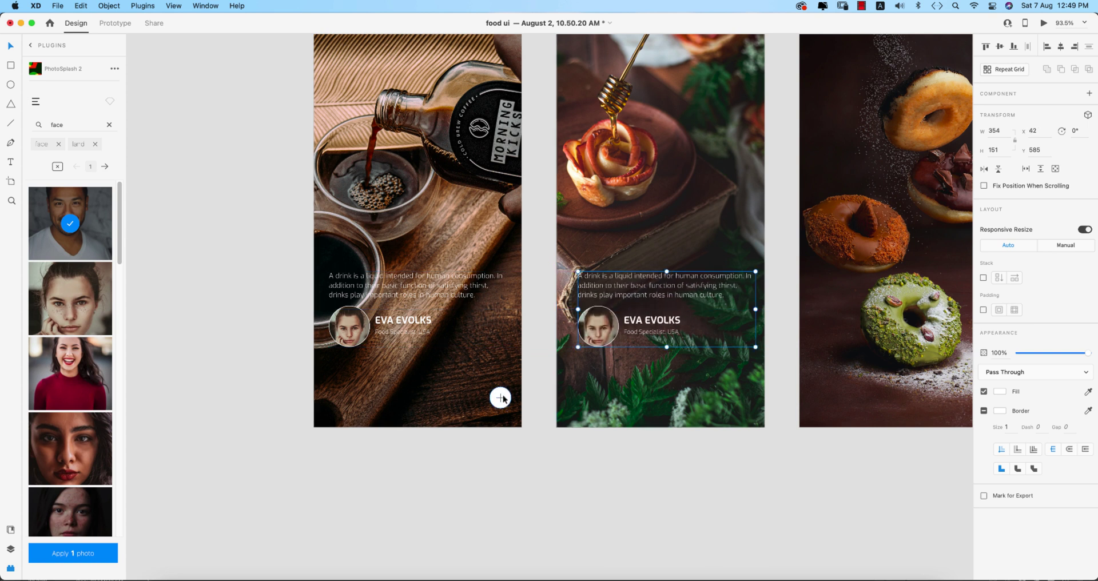
{"action": "left_click", "coordinate": [501, 398]}
{"action": "left_click", "coordinate": [501, 400], "text": "shift"}
{"action": "left_click_drag", "start_coordinate": [502, 401], "coordinate": [747, 405]}
{"action": "scroll", "coordinate": [744, 486], "scroll_direction": "right", "scroll_amount": 5}
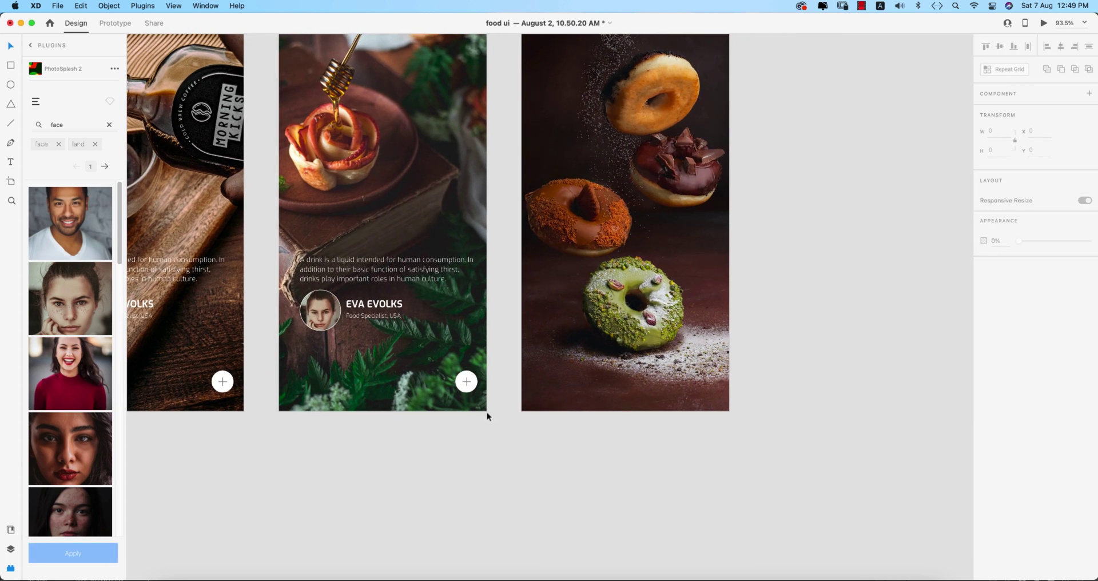
{"action": "left_click_drag", "start_coordinate": [389, 310], "coordinate": [626, 310]}
{"action": "scroll", "coordinate": [564, 315], "scroll_direction": "left", "scroll_amount": 5}
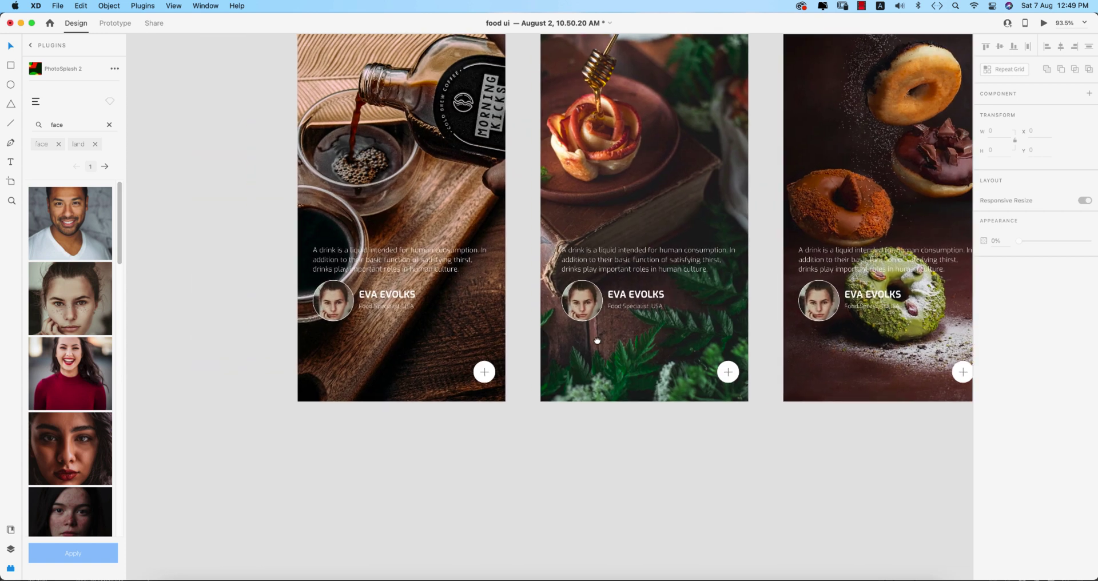
- Fill the second screen's avatar with the blonde woman's stock photo
{"action": "double_click", "coordinate": [564, 315]}
{"action": "left_click", "coordinate": [70, 223]}
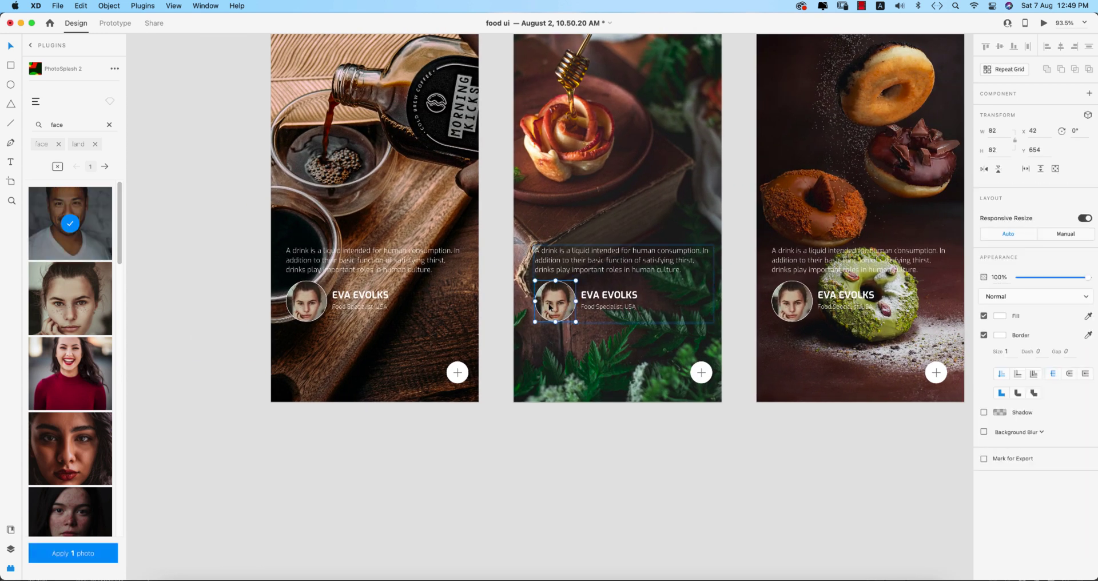
{"action": "scroll", "coordinate": [100, 444], "scroll_direction": "down", "scroll_amount": 3}
{"action": "left_click", "coordinate": [69, 466]}
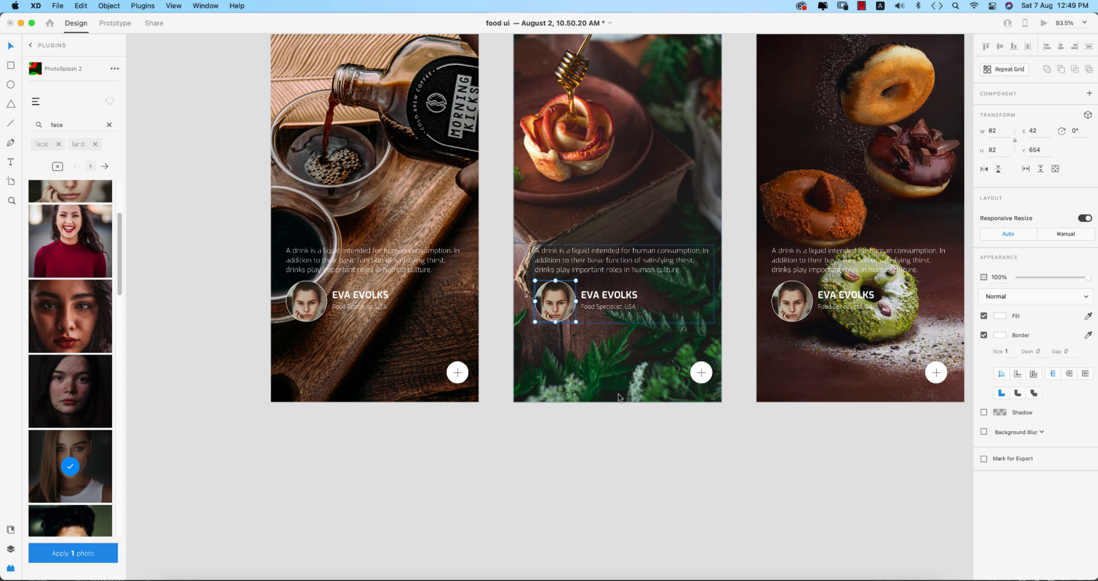
{"action": "left_click", "coordinate": [107, 554]}
- Fill the third screen's avatar with the dark-haired man's stock photo
{"action": "left_click", "coordinate": [761, 316]}
{"action": "double_click", "coordinate": [792, 313]}
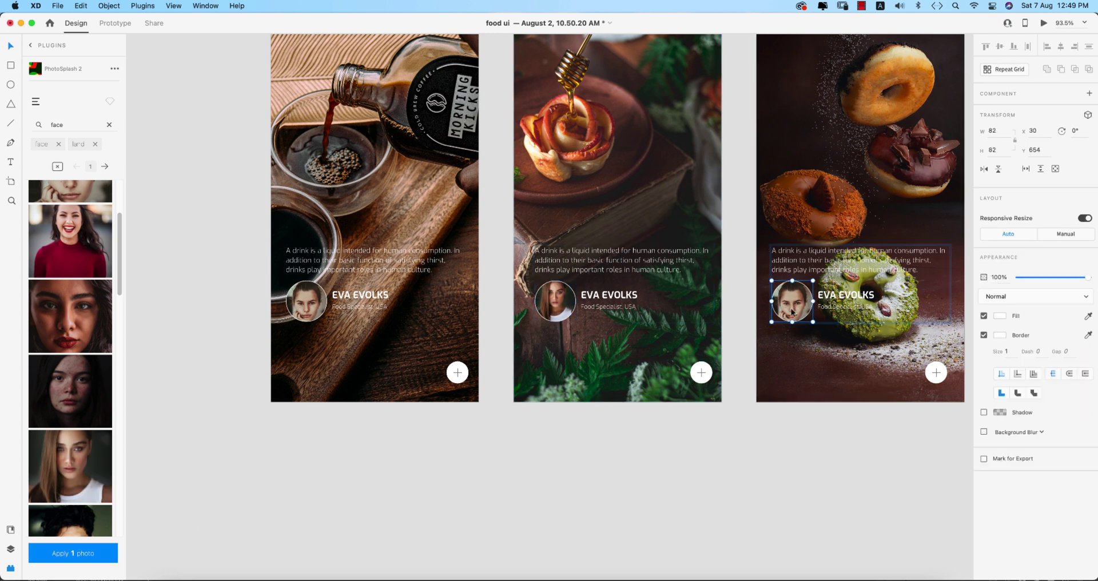
{"action": "scroll", "coordinate": [69, 343], "scroll_direction": "down", "scroll_amount": 3}
{"action": "scroll", "coordinate": [70, 332], "scroll_direction": "down", "scroll_amount": 2}
{"action": "scroll", "coordinate": [70, 321], "scroll_direction": "down", "scroll_amount": 2}
{"action": "left_click", "coordinate": [70, 316]}
{"action": "left_click", "coordinate": [86, 554]}
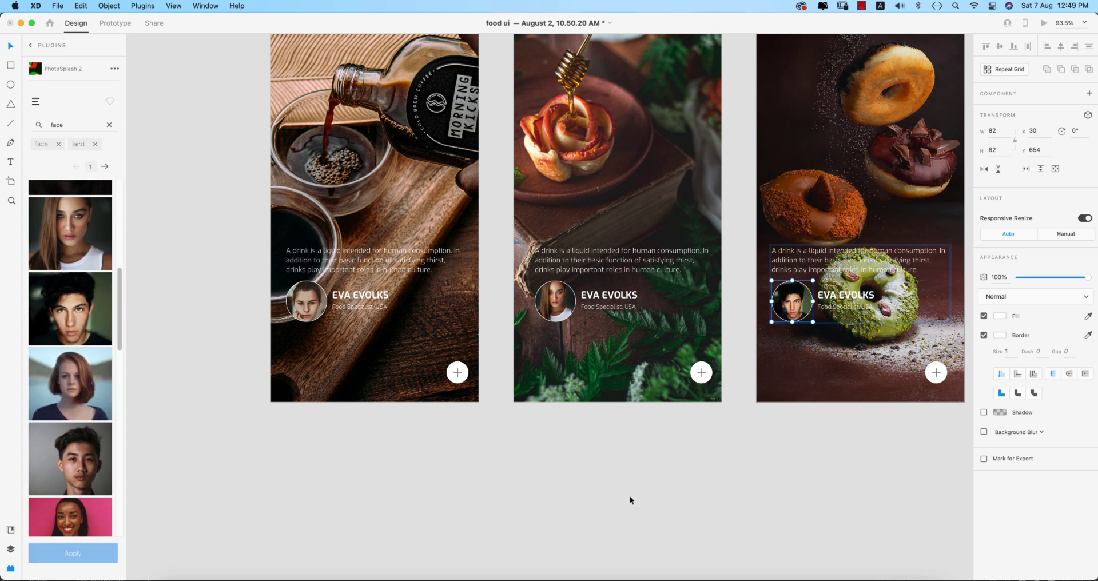
- Edit the 'Food Specialist, USA' line in the middle screen's caption group
{"action": "left_click", "coordinate": [632, 311]}
{"action": "double_click", "coordinate": [631, 310]}
{"action": "left_click", "coordinate": [625, 306]}
{"action": "key", "text": "Escape"}
{"action": "scroll", "coordinate": [664, 374], "scroll_direction": "up", "scroll_amount": 10}
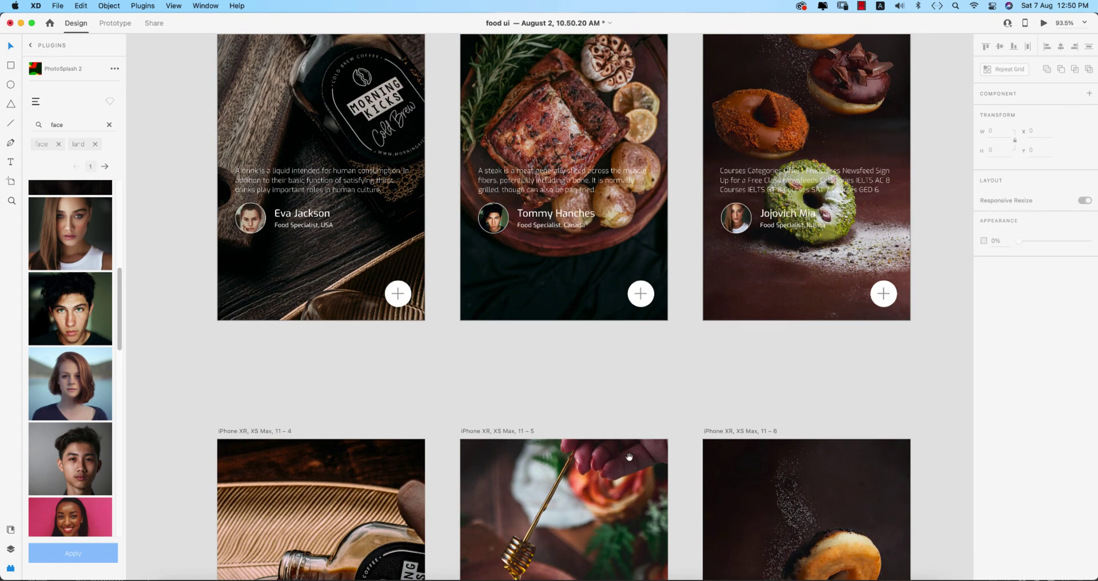
{"action": "scroll", "coordinate": [726, 309], "scroll_direction": "down", "scroll_amount": 10}
{"action": "scroll", "coordinate": [896, 376], "scroll_direction": "up", "scroll_amount": 5, "text": "ctrl"}
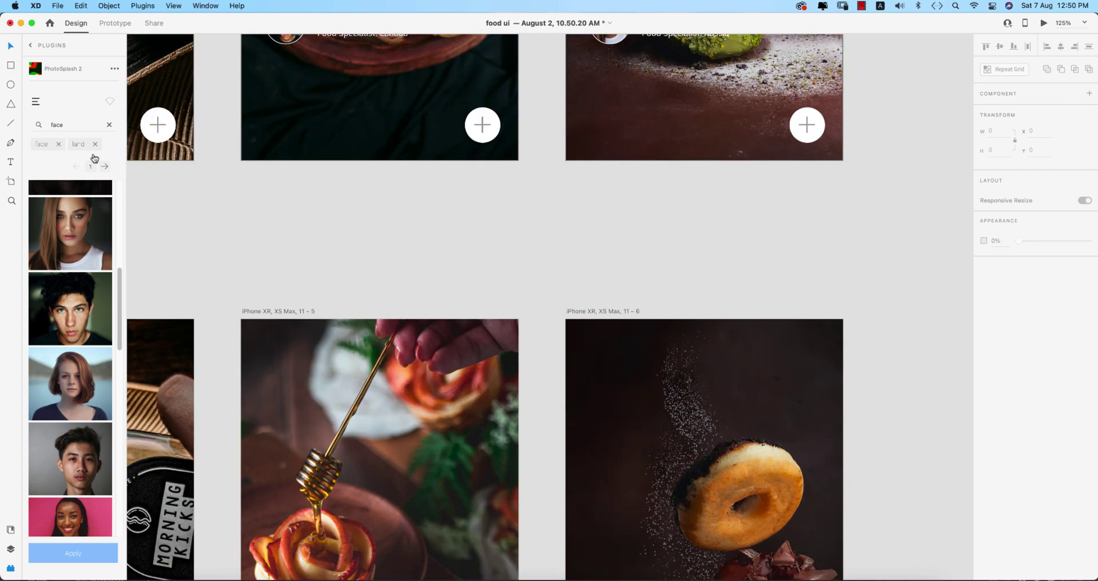
- Close the PhotoSplash photo plugin
{"action": "left_click", "coordinate": [36, 101]}
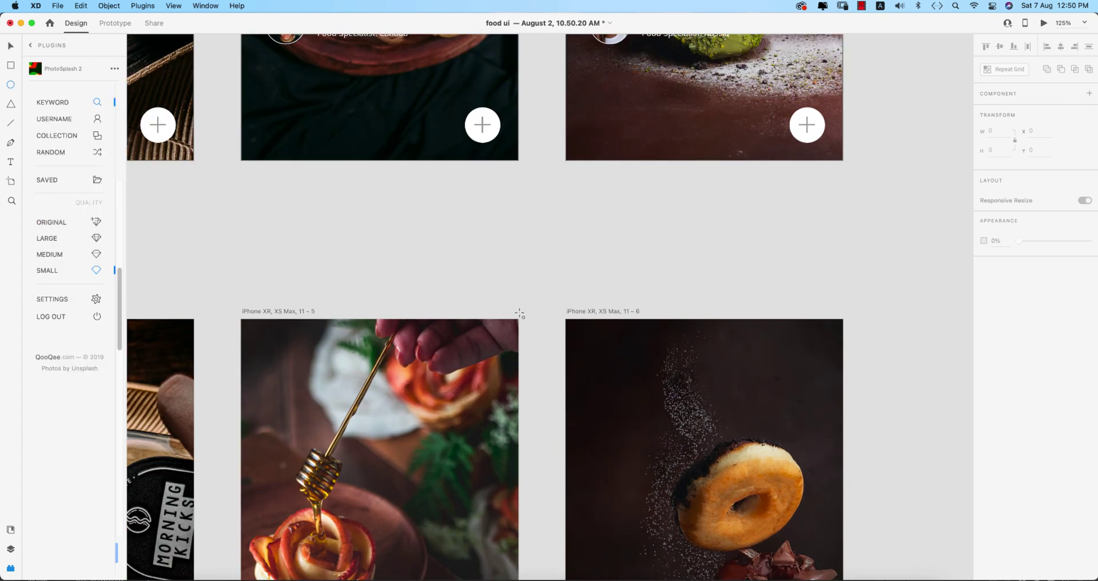
{"action": "left_click", "coordinate": [100, 102]}
{"action": "left_click", "coordinate": [36, 102]}
{"action": "left_click", "coordinate": [31, 45]}
- Insert the Feather search icon from Icons 4 Design at the artboard's top-left, X 36, Y 41
{"action": "left_click", "coordinate": [56, 111]}
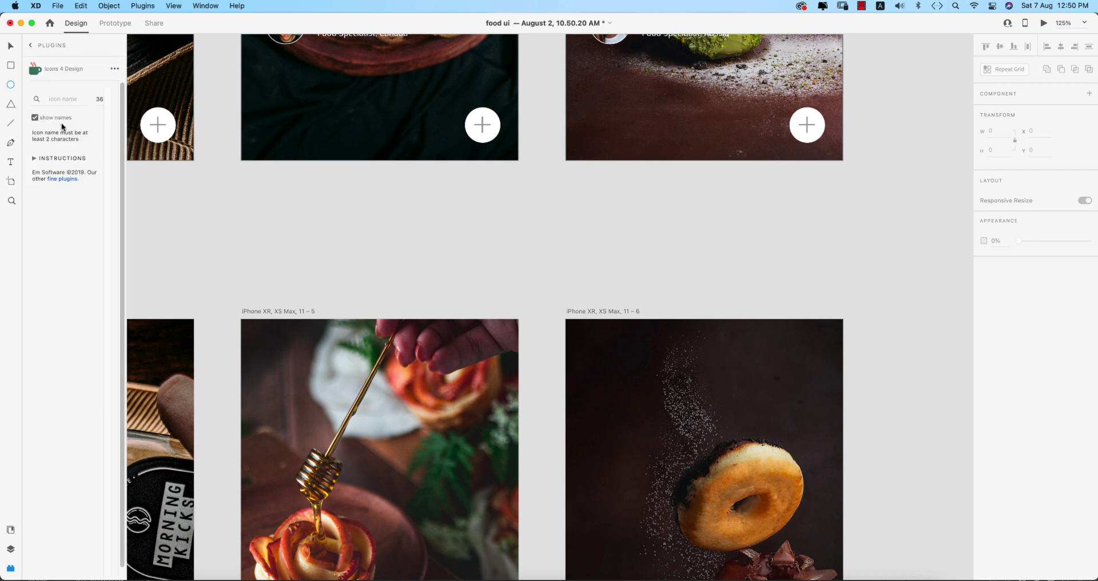
{"action": "left_click", "coordinate": [55, 98]}
{"action": "type", "text": "searc"}
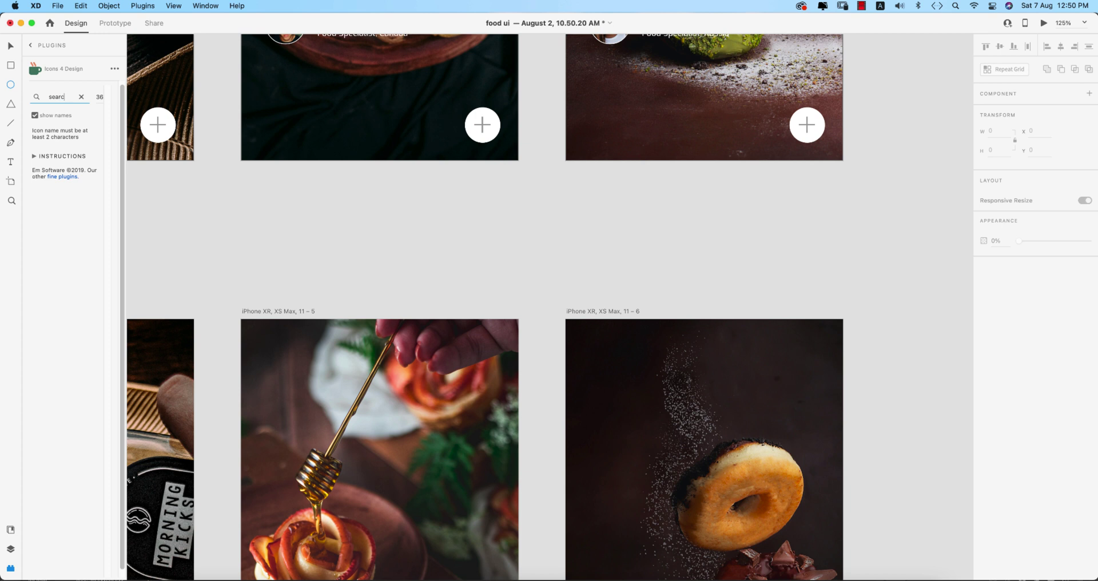
{"action": "type", "text": "h"}
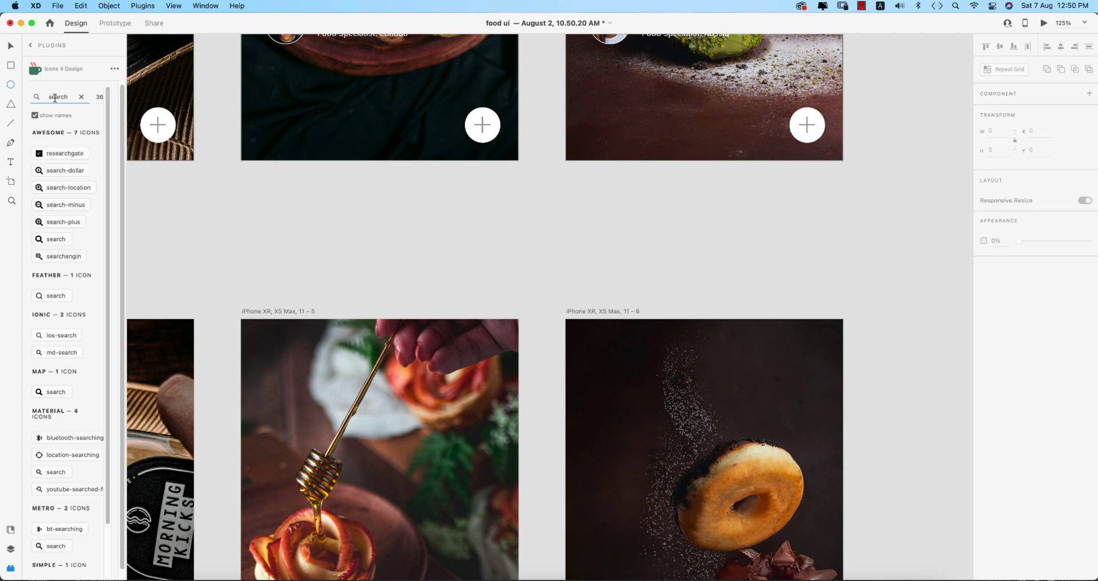
{"action": "left_click", "coordinate": [44, 297]}
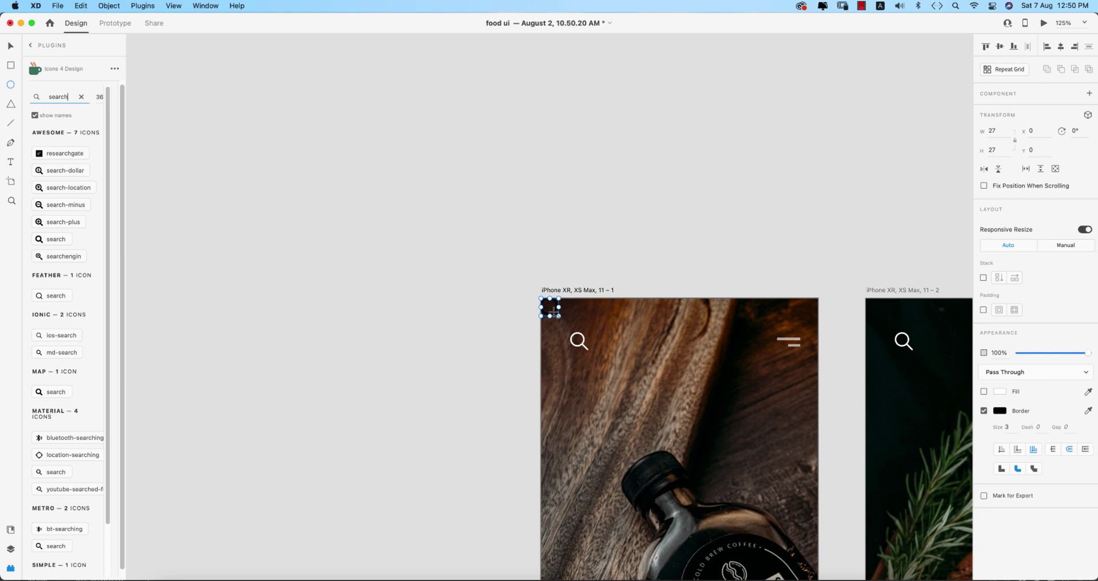
{"action": "type", "text": "vv"}
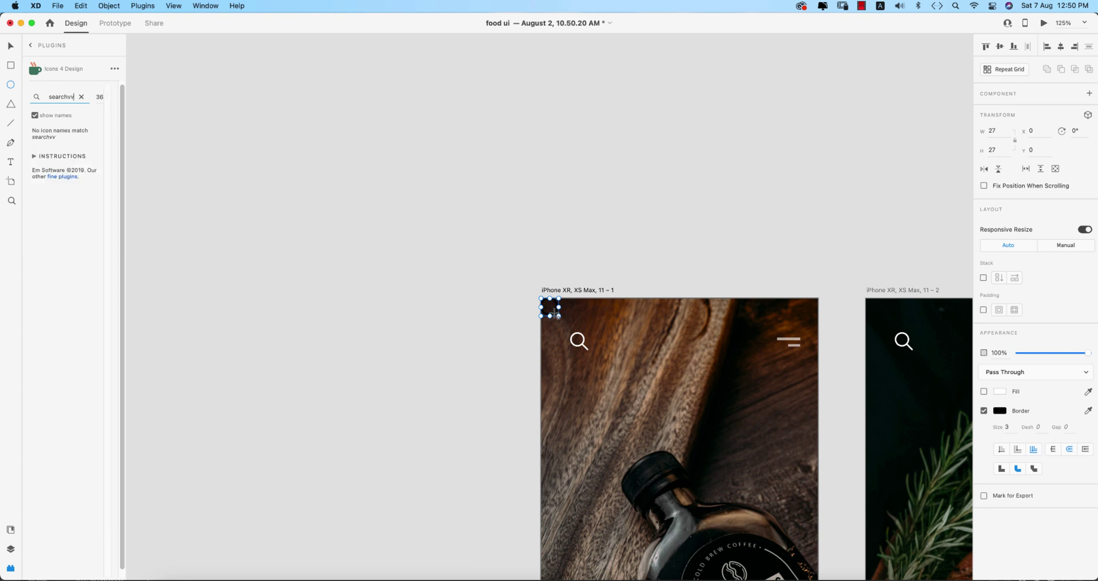
{"action": "key", "text": "super+z"}
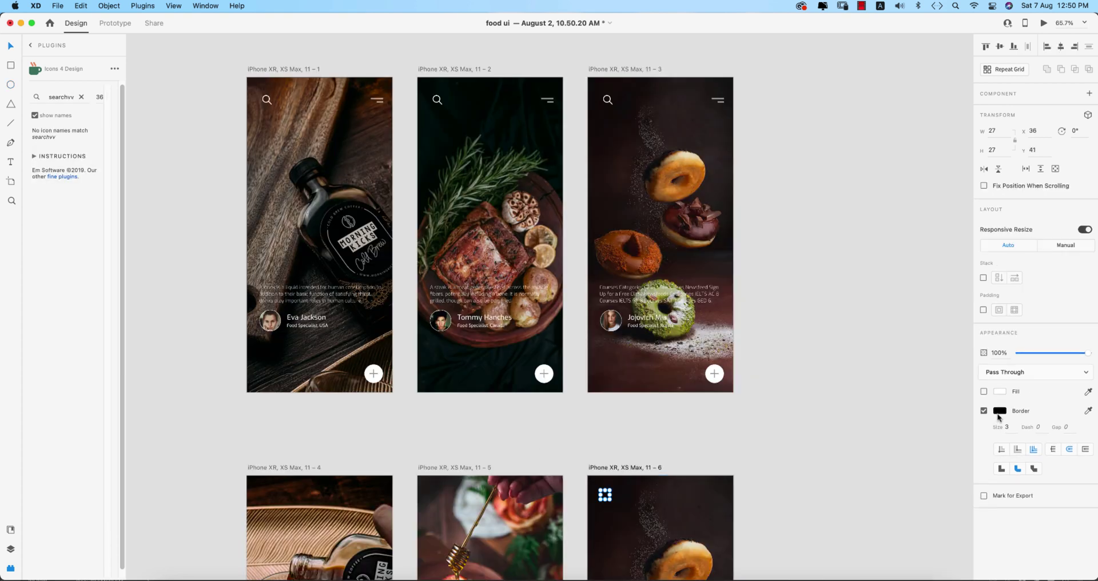
- Clear the selection and bring the lower row of artboards into view
{"action": "left_click", "coordinate": [999, 413]}
{"action": "left_click", "coordinate": [793, 501]}
{"action": "left_click_drag", "start_coordinate": [794, 502], "coordinate": [796, 334]}
{"action": "scroll", "coordinate": [709, 348], "scroll_direction": "up", "scroll_amount": 3}
{"action": "scroll", "coordinate": [709, 348], "scroll_direction": "up", "scroll_amount": 5}
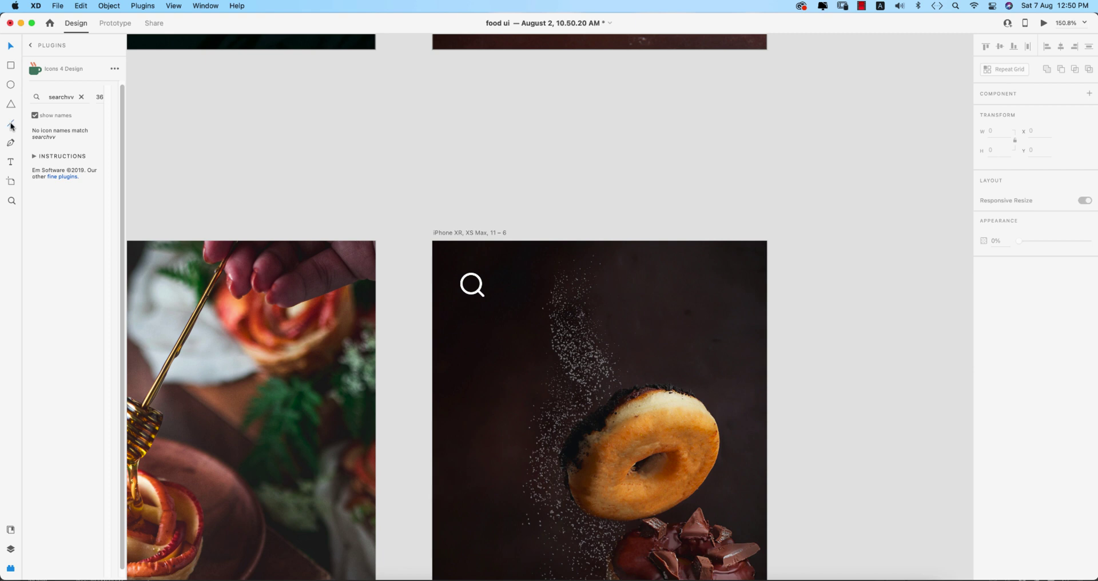
- Draw a short line at the top right of 11 – 6 with a white, size 2 stroke
{"action": "left_click_drag", "start_coordinate": [723, 275], "coordinate": [742, 275]}
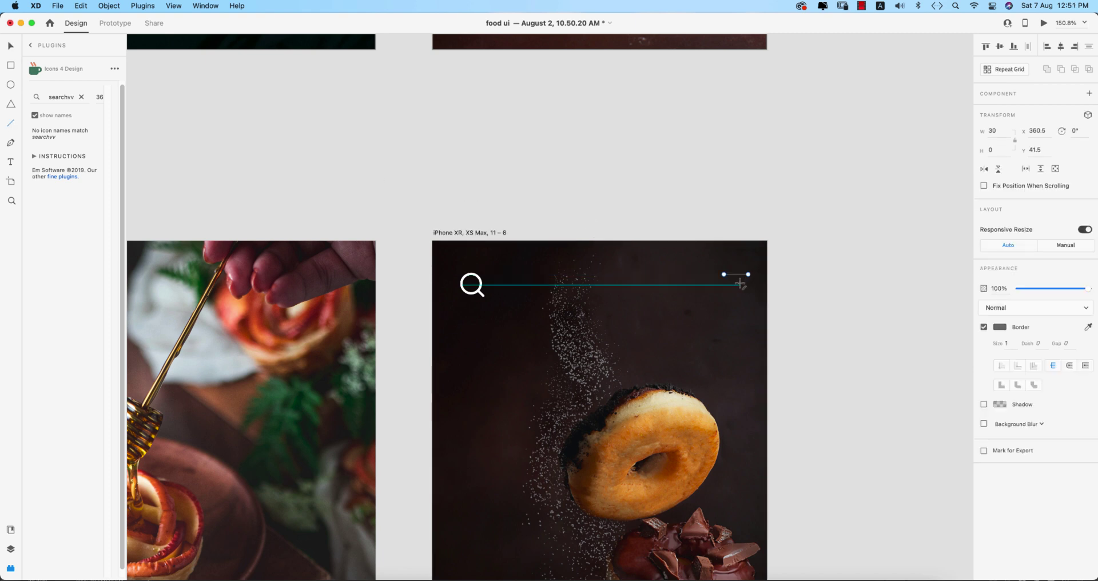
{"action": "key", "text": "Escape"}
{"action": "scroll", "coordinate": [795, 286], "scroll_direction": "up", "scroll_amount": 4}
{"action": "left_click", "coordinate": [1000, 326]}
{"action": "left_click_drag", "start_coordinate": [922, 303], "coordinate": [853, 249]}
{"action": "left_click", "coordinate": [1011, 343]}
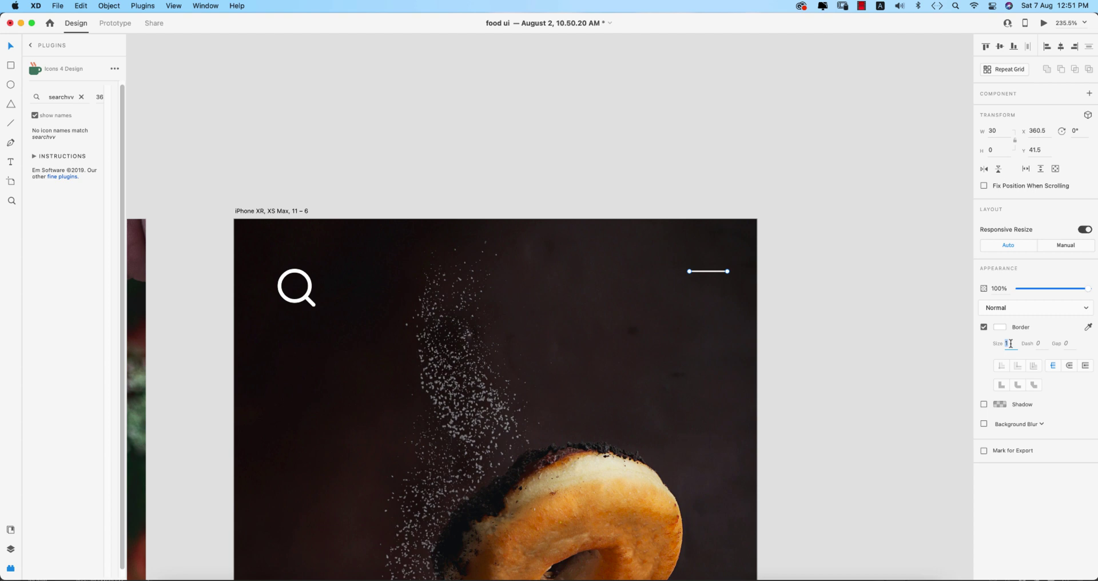
{"action": "type", "text": "2"}
{"action": "key", "text": "Return"}
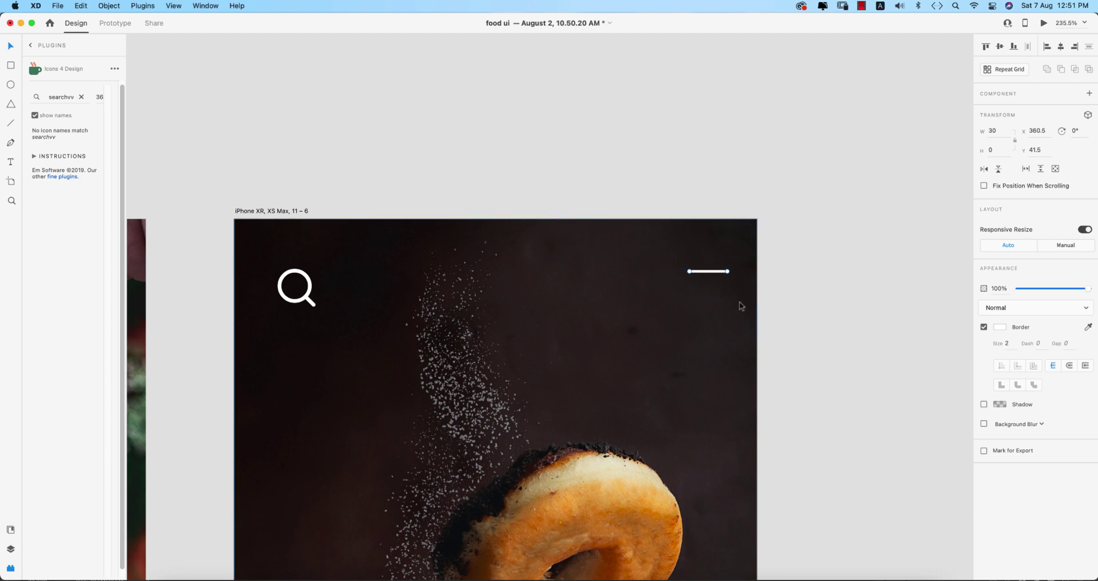
- Paste a shorter copy of the line below it and group both lines into a menu icon
{"action": "key", "text": "super+v"}
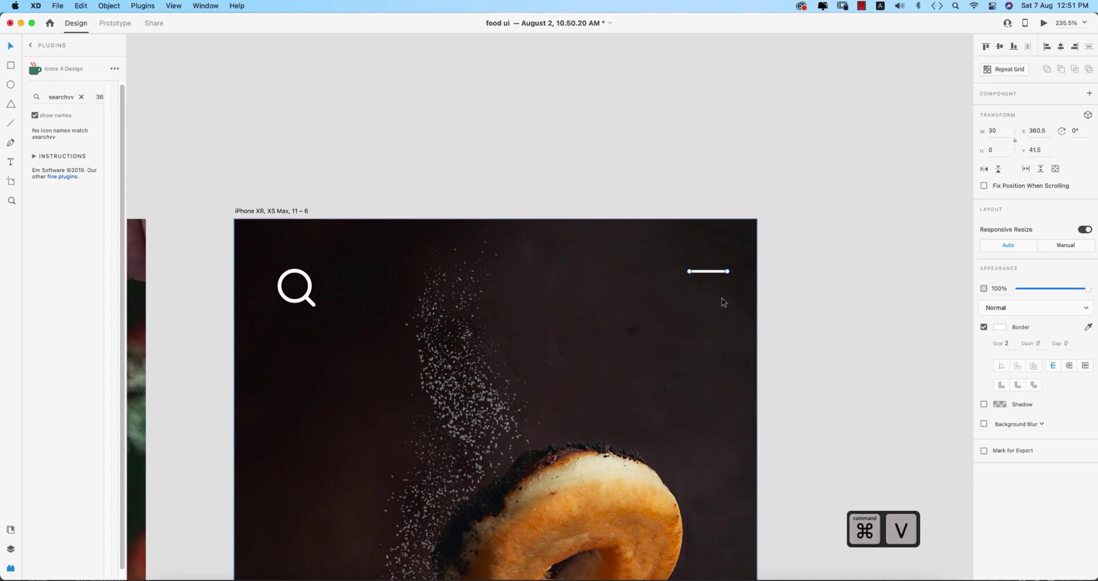
{"action": "mouse_move", "coordinate": [718, 275]}
{"action": "left_mouse_down"}
{"action": "mouse_move", "coordinate": [719, 285]}
{"action": "mouse_move", "coordinate": [706, 282]}
{"action": "left_mouse_up"}
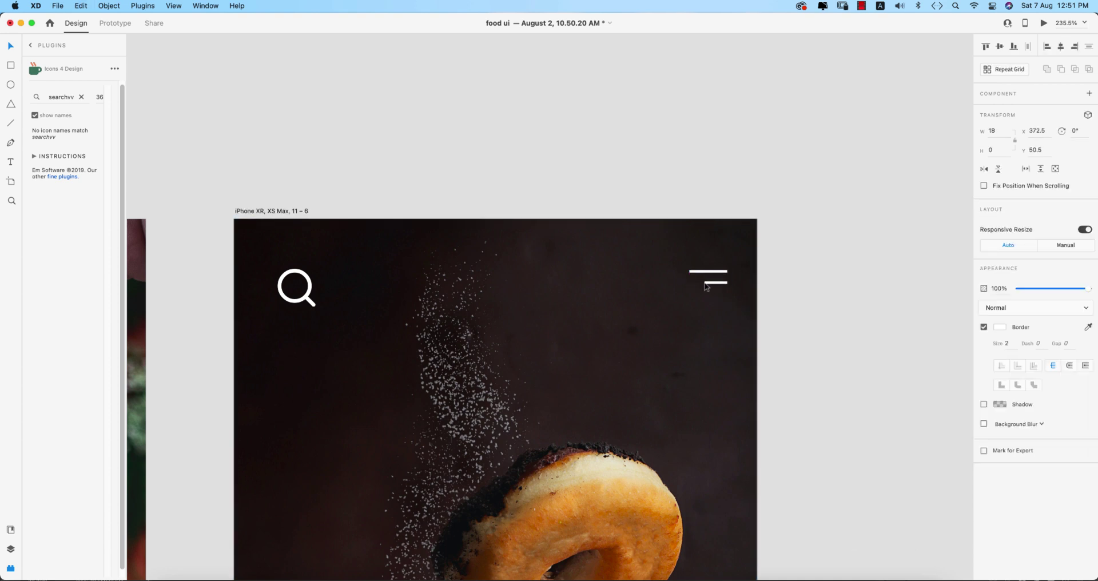
{"action": "left_click", "coordinate": [856, 326]}
{"action": "left_click", "coordinate": [304, 304]}
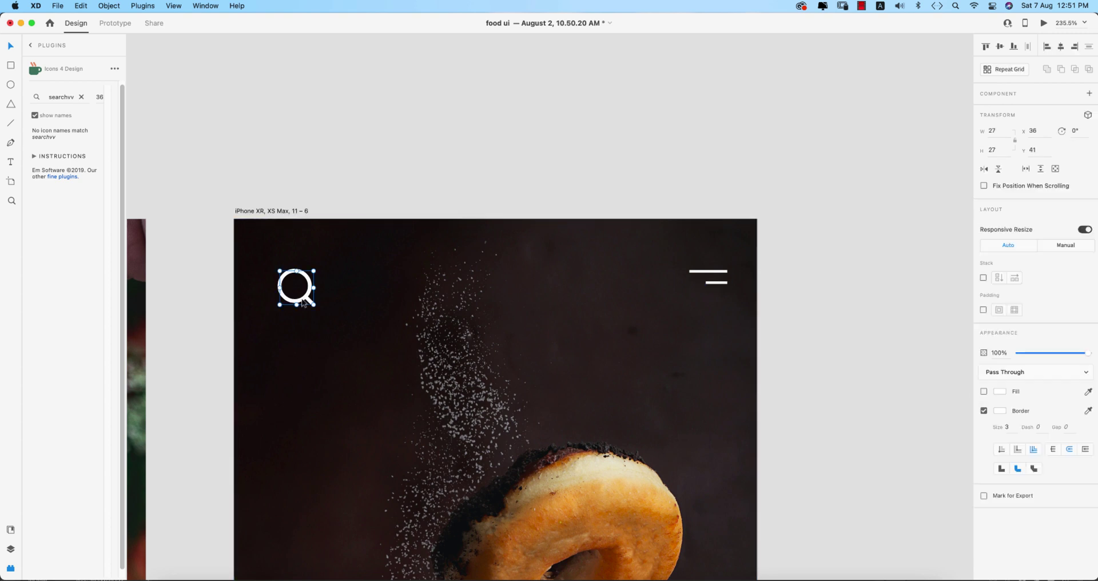
{"action": "left_click", "coordinate": [721, 281]}
{"action": "key", "text": "super+g"}
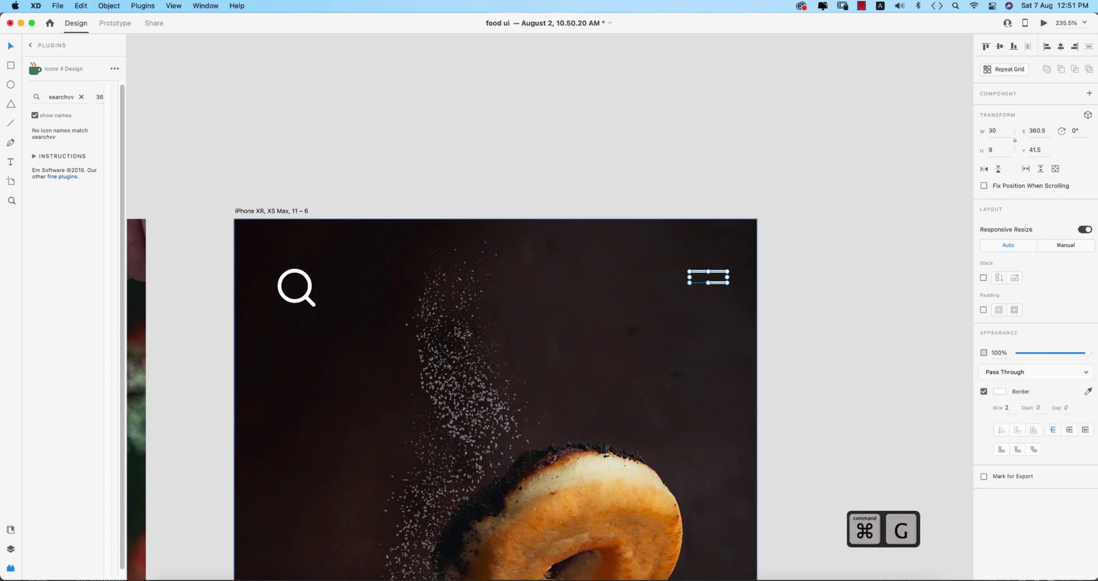
- Vertically centre the menu icon with the search icon and group them as one header
{"action": "left_click", "coordinate": [303, 302], "text": "shift"}
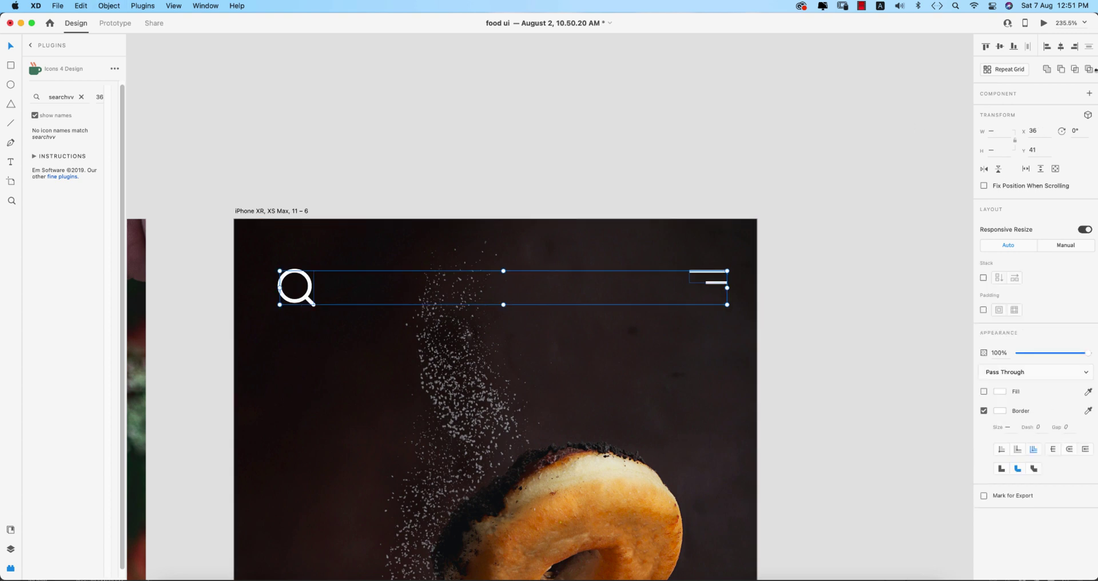
{"action": "left_click", "coordinate": [1000, 47]}
{"action": "key", "text": "super+g"}
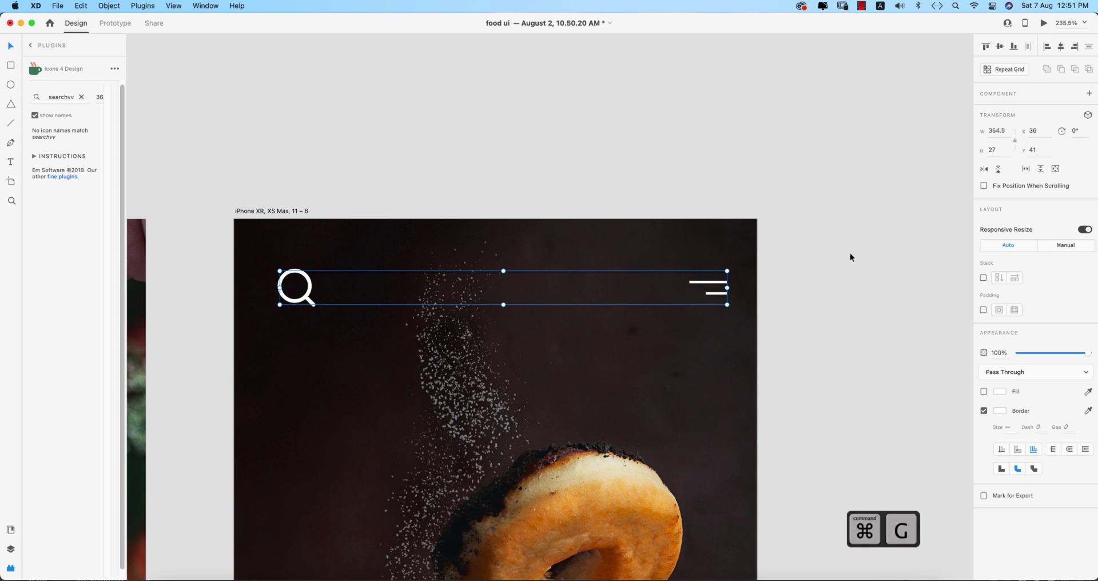
{"action": "scroll", "coordinate": [850, 253], "scroll_direction": "down", "scroll_amount": 3}
- Drag copies of the search-and-menu header onto artboards 11 – 5 and 11 – 4
{"action": "scroll", "coordinate": [850, 253], "scroll_direction": "down", "scroll_amount": 5}
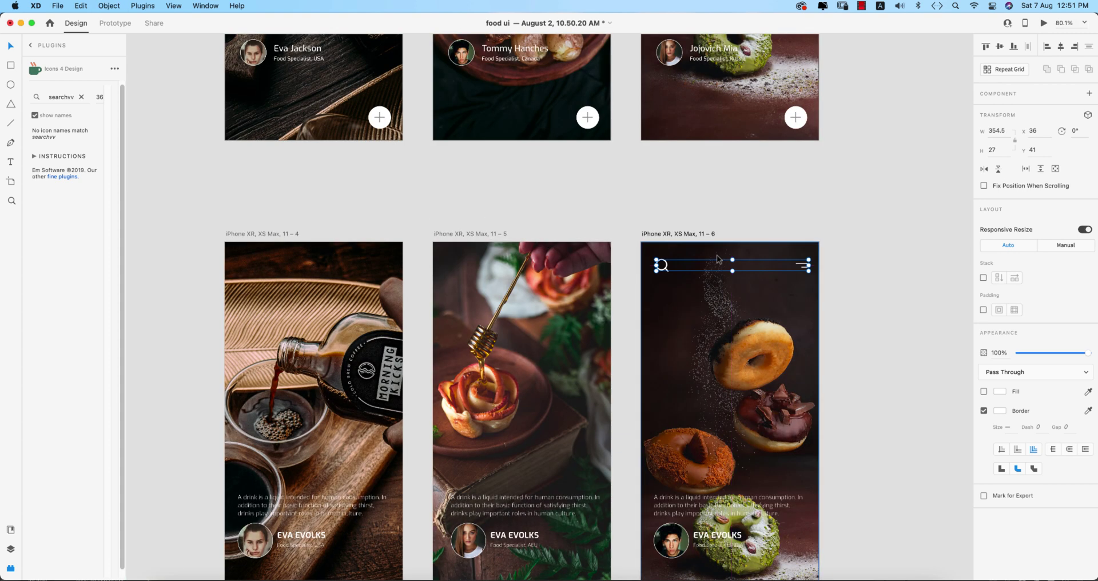
{"action": "left_click_drag", "start_coordinate": [669, 267], "coordinate": [246, 262]}
{"action": "left_click", "coordinate": [294, 215]}
{"action": "scroll", "coordinate": [620, 308], "scroll_direction": "down", "scroll_amount": 5}
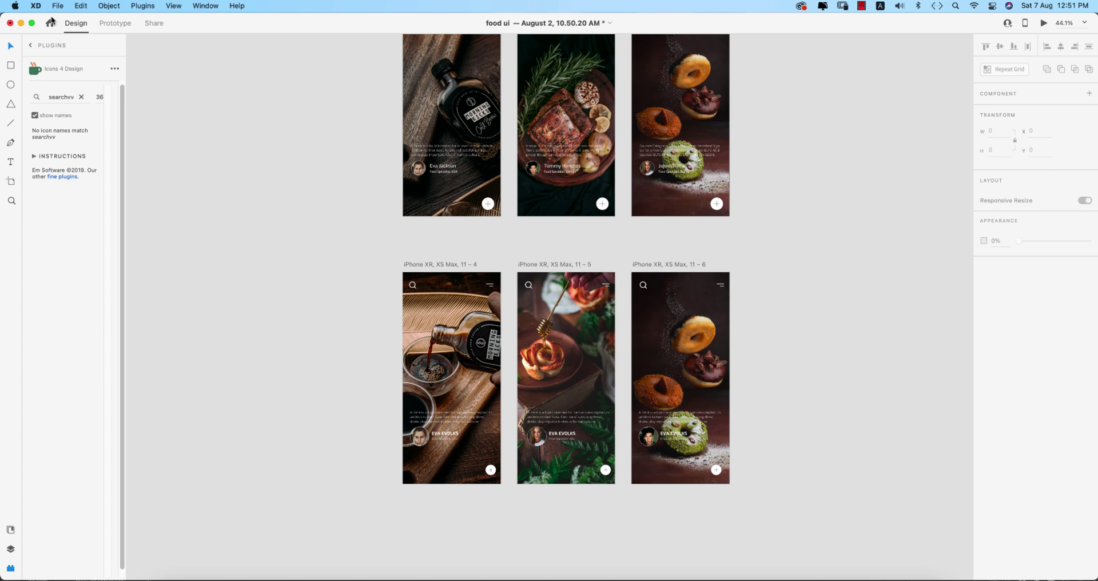
- Save the design and select artboards 11 – 4, 11 – 5 and 11 – 6
{"action": "key", "text": "ctrl+s"}
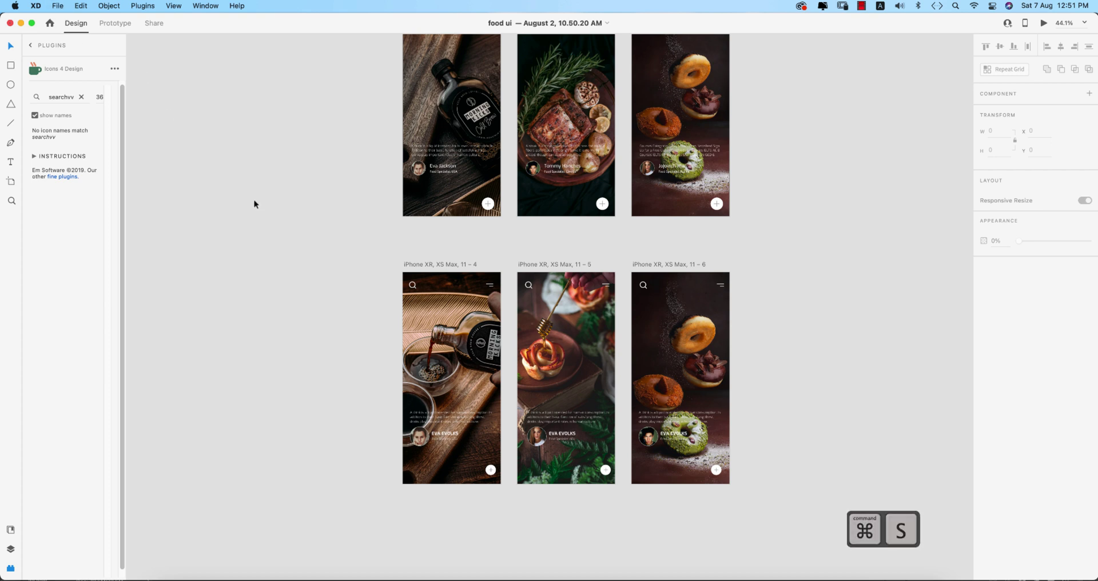
{"action": "left_click", "coordinate": [60, 8]}
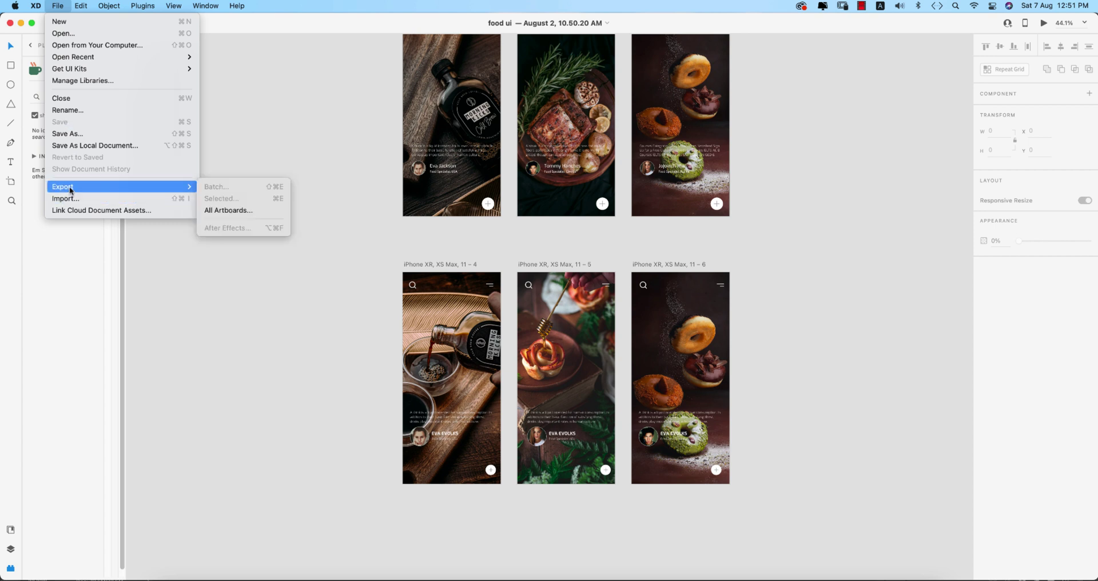
{"action": "mouse_move", "coordinate": [63, 187]}
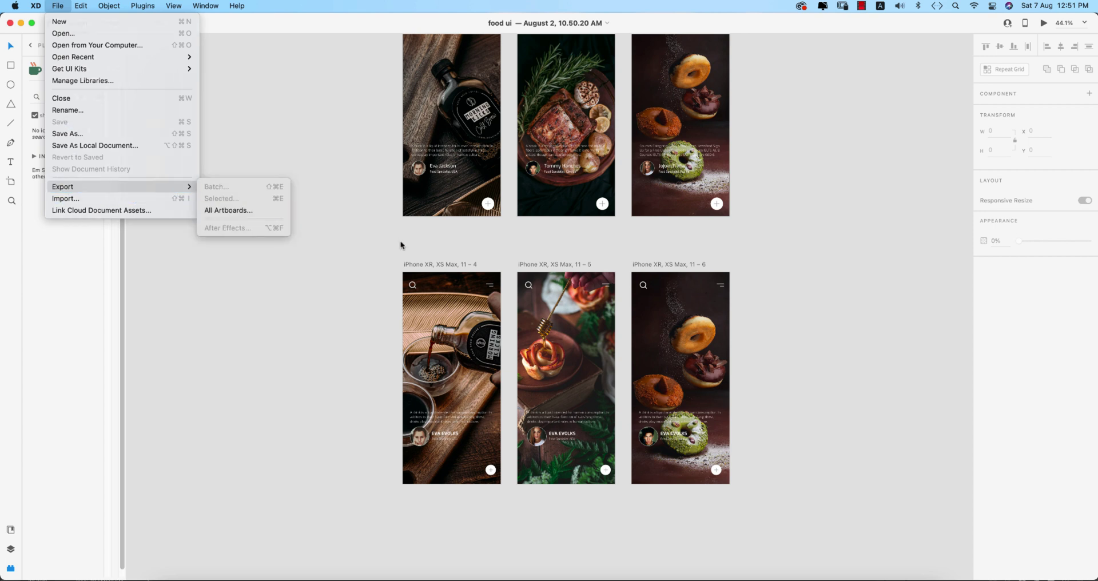
{"action": "left_click", "coordinate": [435, 264]}
{"action": "left_click", "coordinate": [581, 265], "text": "shift"}
{"action": "left_click", "coordinate": [659, 265], "text": "shift"}
- Export the selected artboards as PNG, replacing the earlier exported files
{"action": "left_click", "coordinate": [58, 5]}
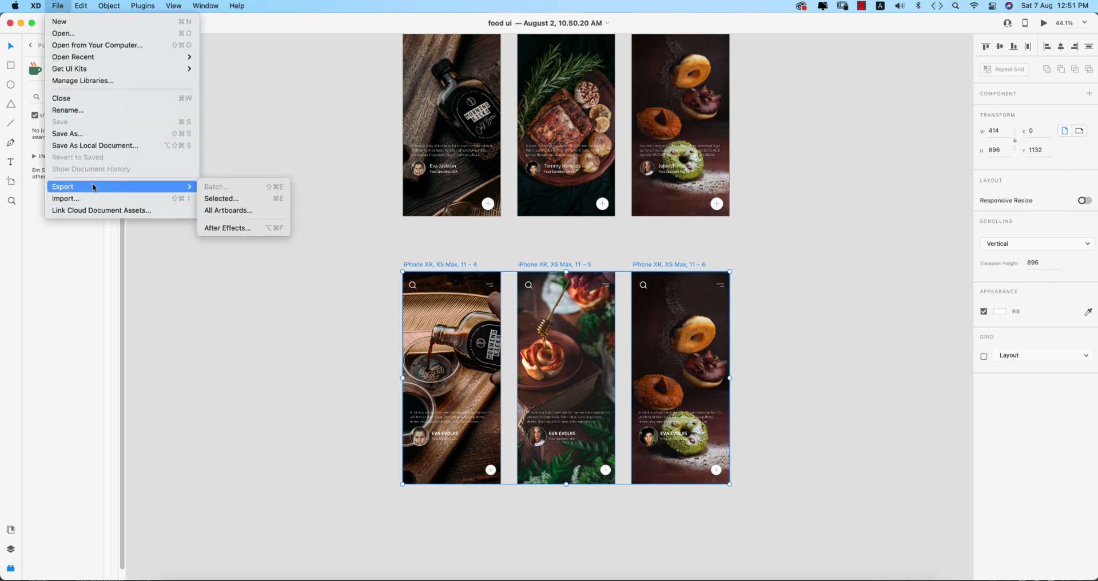
{"action": "left_click", "coordinate": [212, 200]}
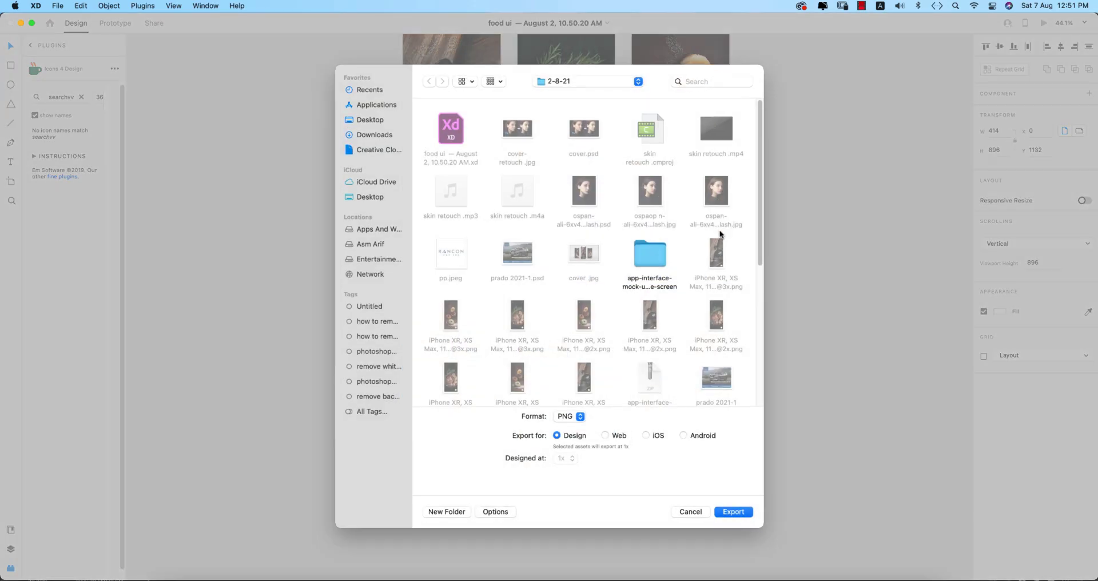
{"action": "left_click", "coordinate": [725, 513]}
{"action": "left_click", "coordinate": [584, 350]}
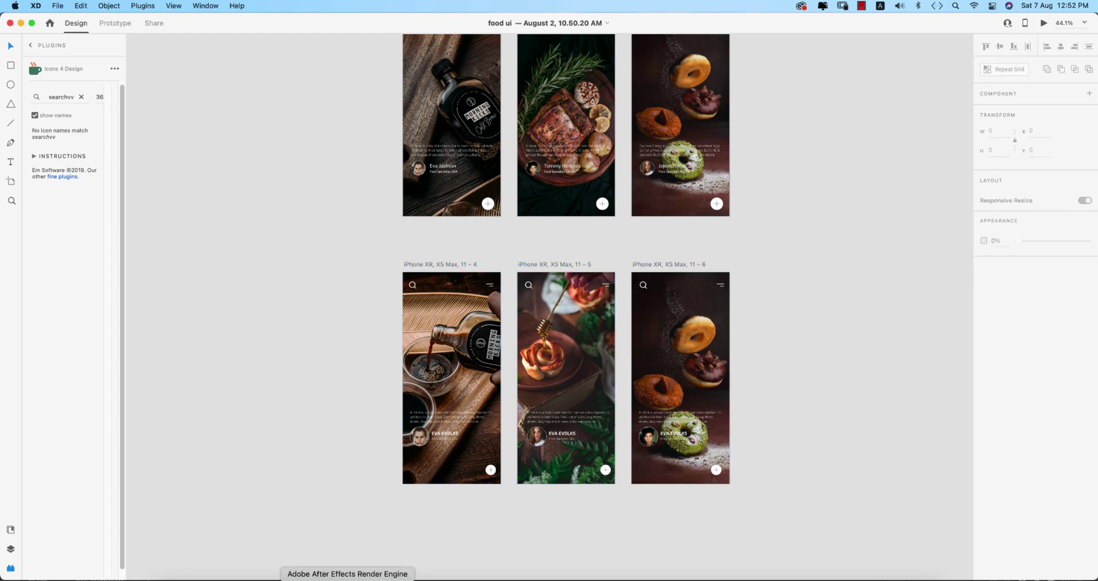
- In the Photoshop mockup, hide the right phone's previously placed screen layer
{"action": "left_click", "coordinate": [426, 569]}
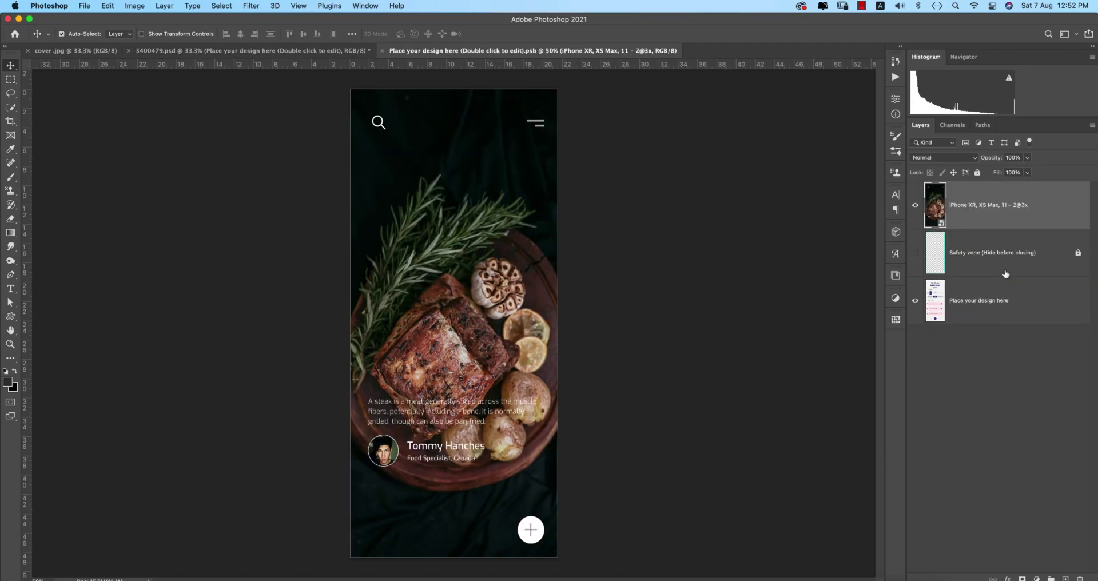
{"action": "left_click", "coordinate": [917, 205]}
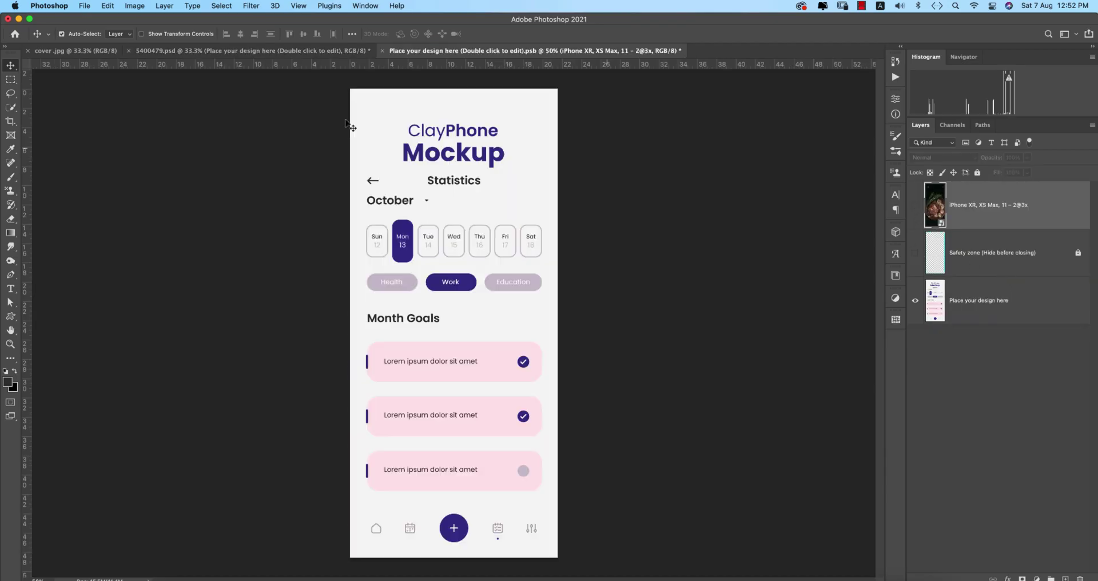
{"action": "left_click", "coordinate": [77, 5]}
{"action": "left_click", "coordinate": [120, 201]}
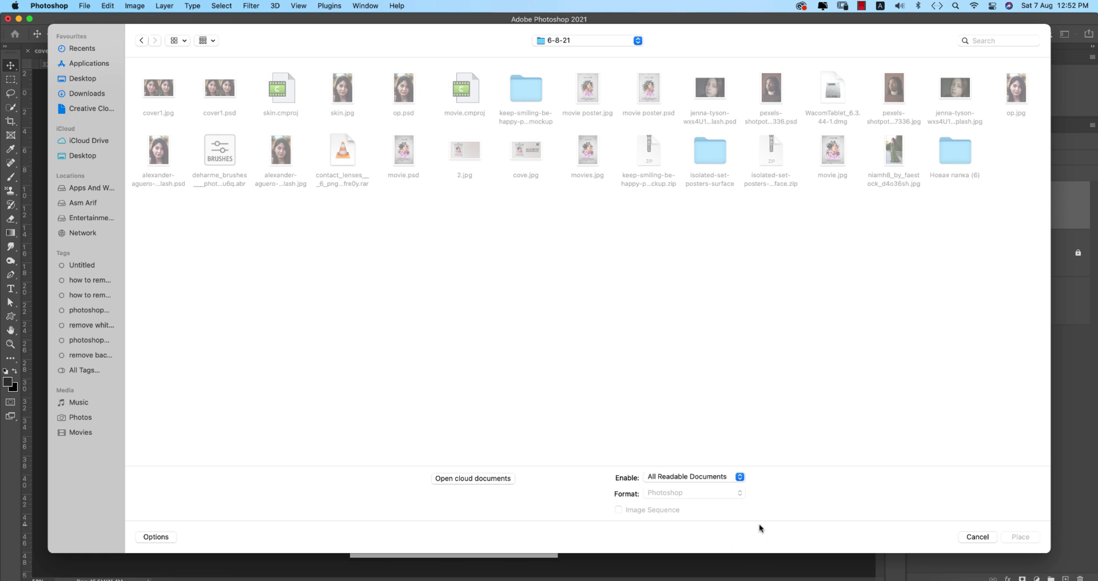
{"action": "key", "text": "Escape"}
- Embed the exported 11 – 4 coffee screen from the 2-8-21 folder, scale it to fill, and save
{"action": "left_click", "coordinate": [87, 6]}
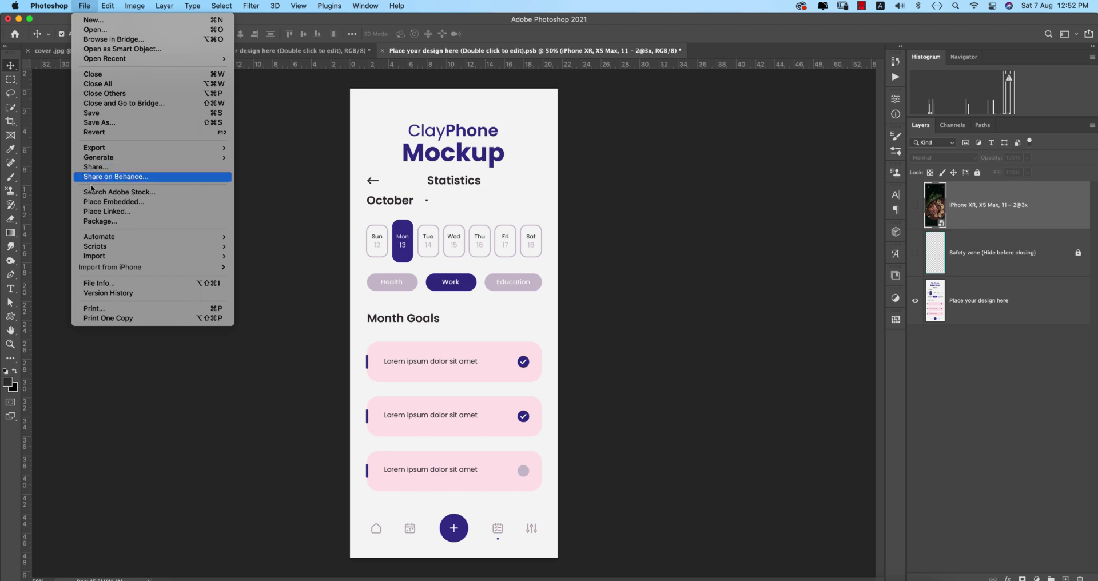
{"action": "left_click", "coordinate": [113, 201]}
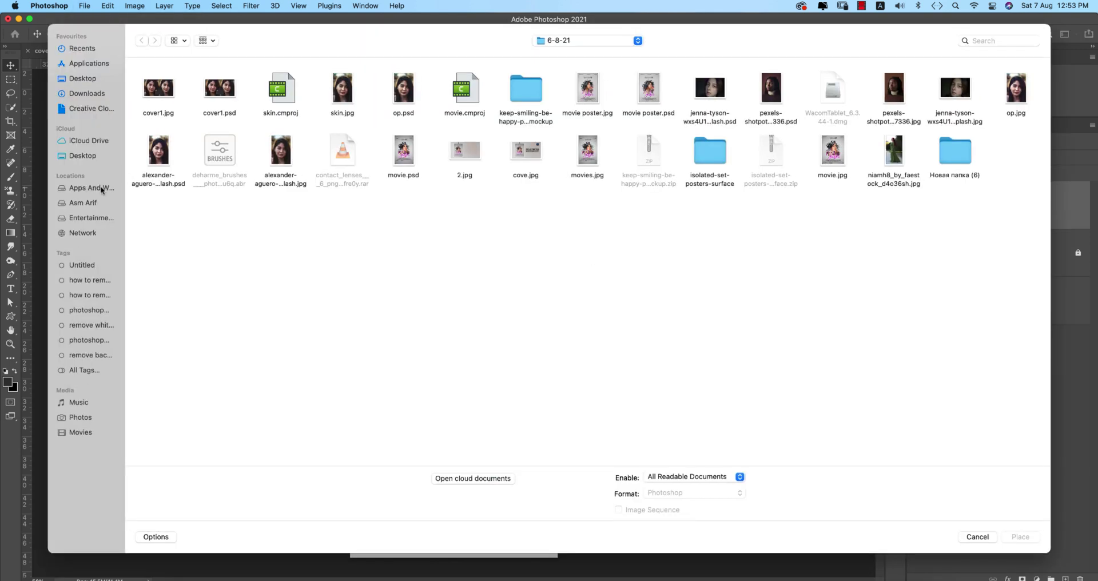
{"action": "left_click", "coordinate": [101, 190]}
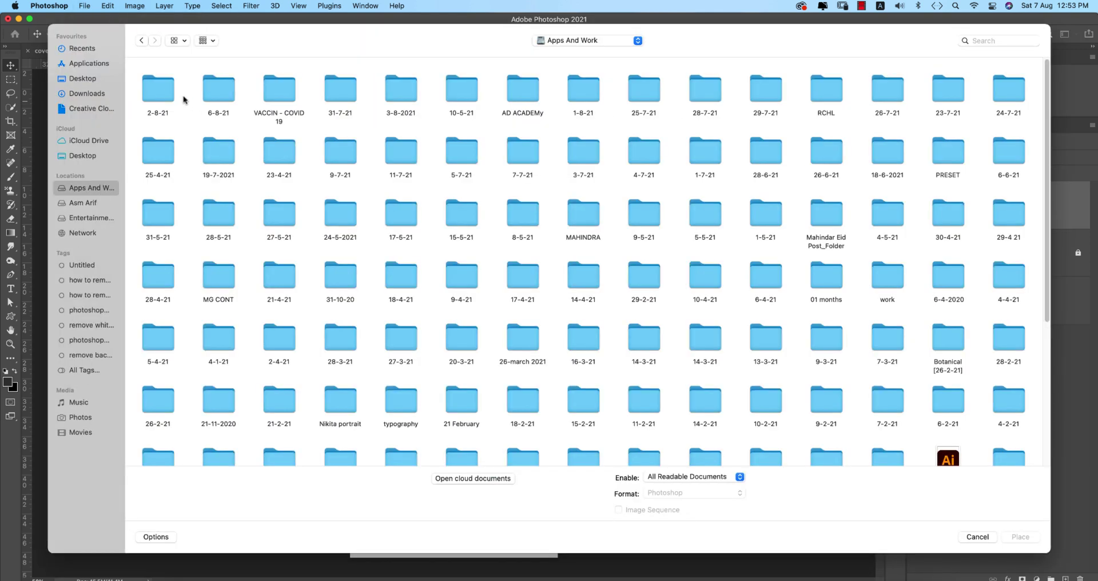
{"action": "double_click", "coordinate": [160, 89]}
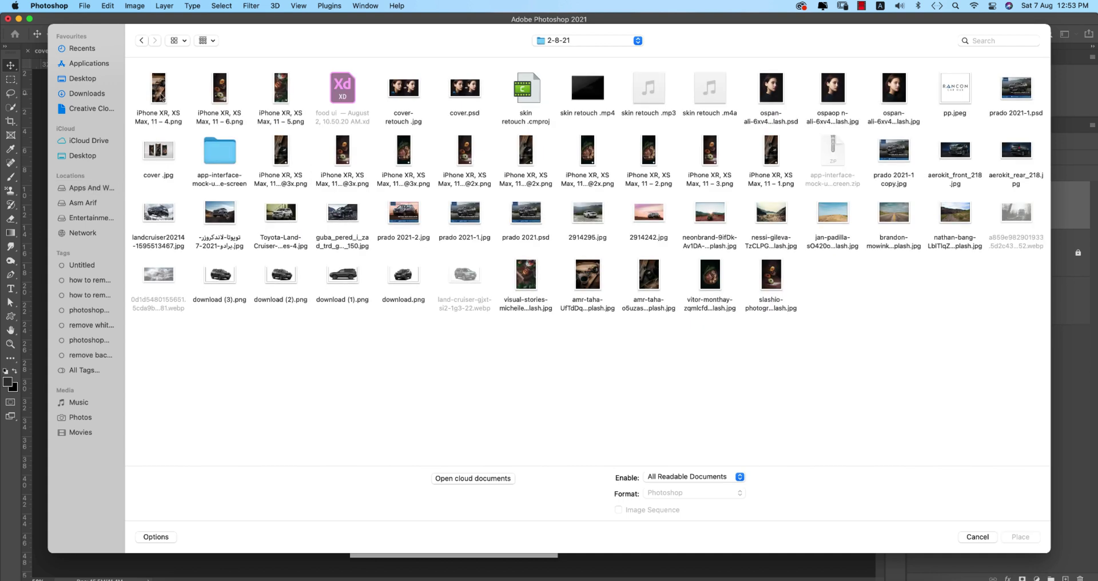
{"action": "double_click", "coordinate": [160, 91]}
{"action": "left_click_drag", "start_coordinate": [481, 263], "coordinate": [521, 89]}
{"action": "left_click_drag", "start_coordinate": [453, 388], "coordinate": [462, 558]}
{"action": "key", "text": "super+s"}
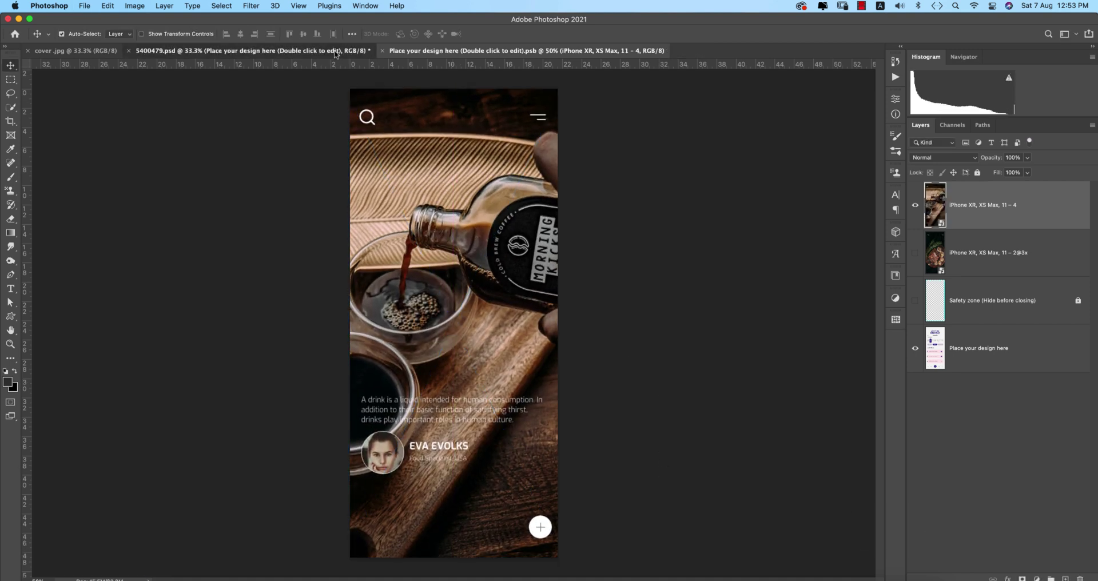
{"action": "left_click", "coordinate": [335, 51]}
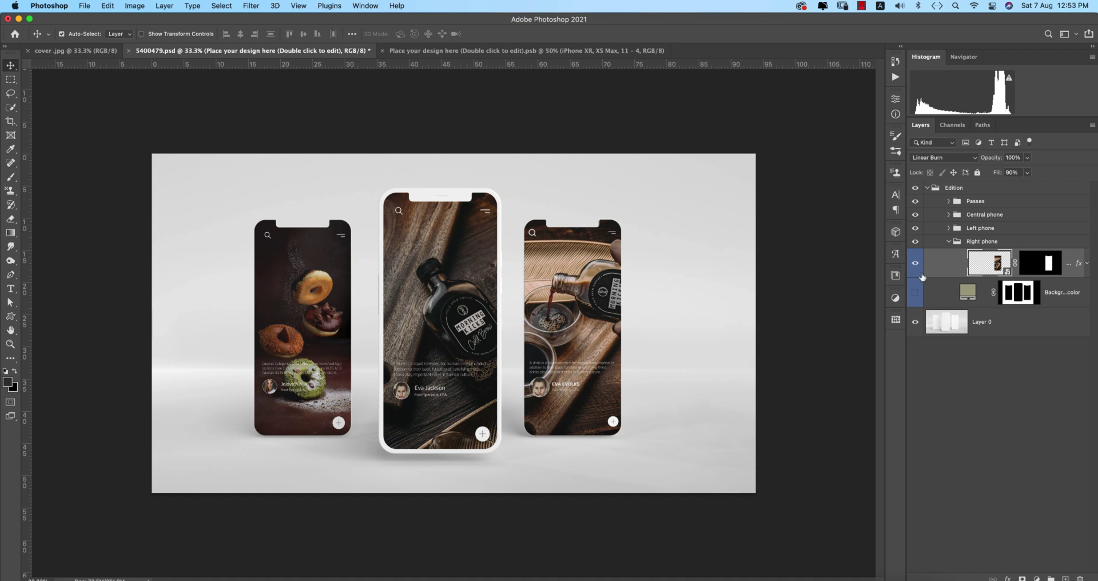
- Embed the 'iPhone XR, XS Max, 11 – 5' export in the Left phone smart object, scaled to fill, and save
{"action": "left_click", "coordinate": [950, 242]}
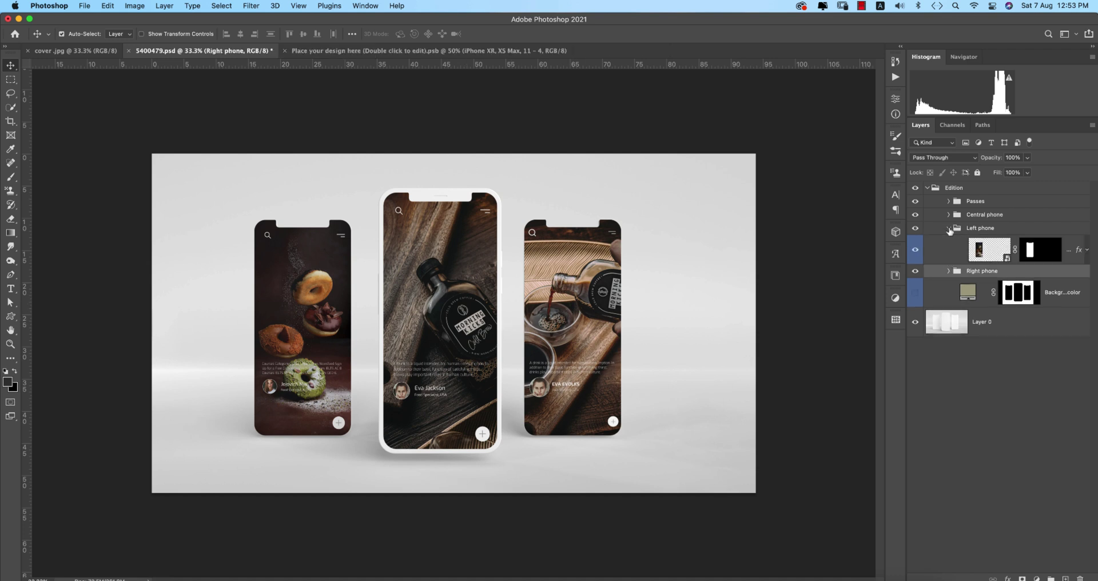
{"action": "double_click", "coordinate": [1009, 258]}
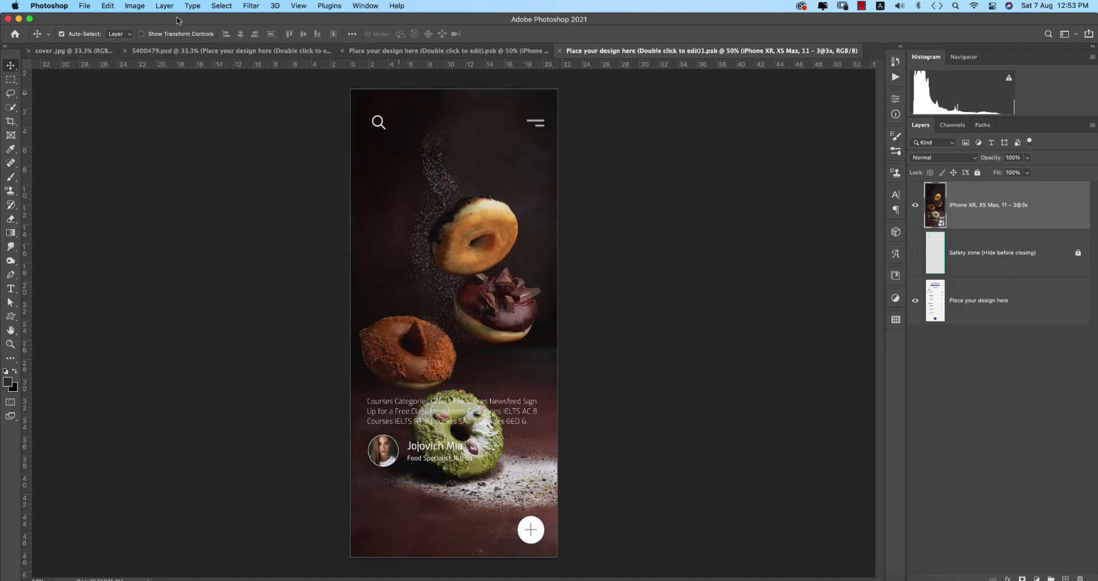
{"action": "left_click", "coordinate": [84, 5]}
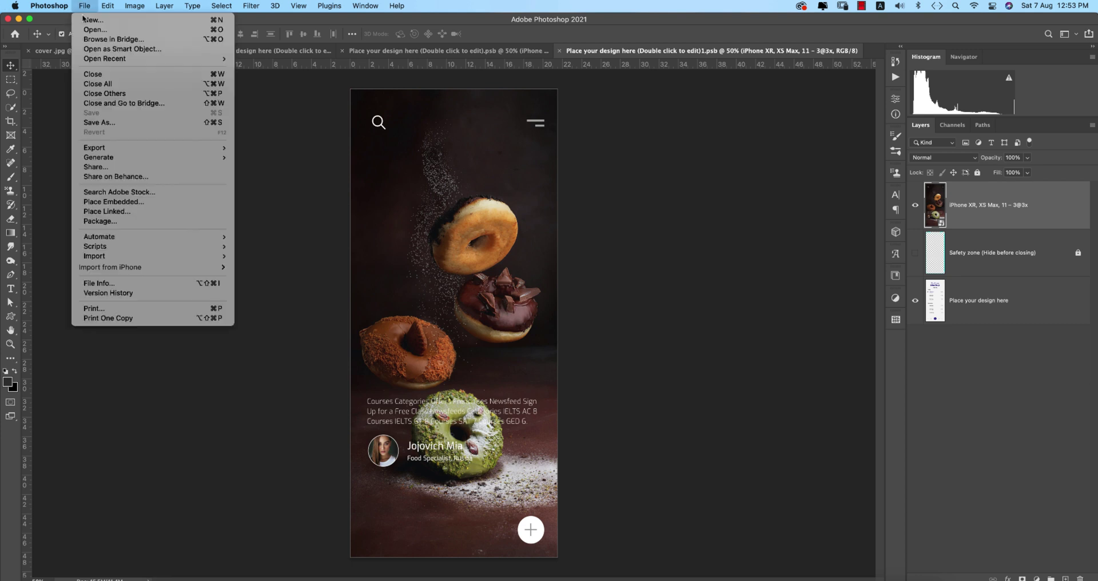
{"action": "left_click", "coordinate": [115, 198]}
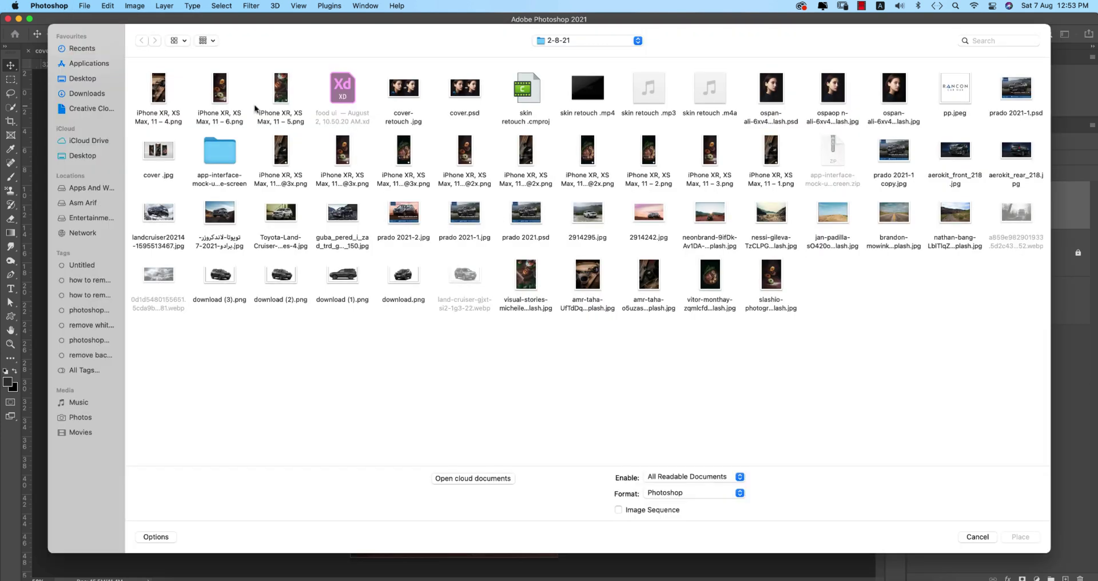
{"action": "double_click", "coordinate": [279, 97]}
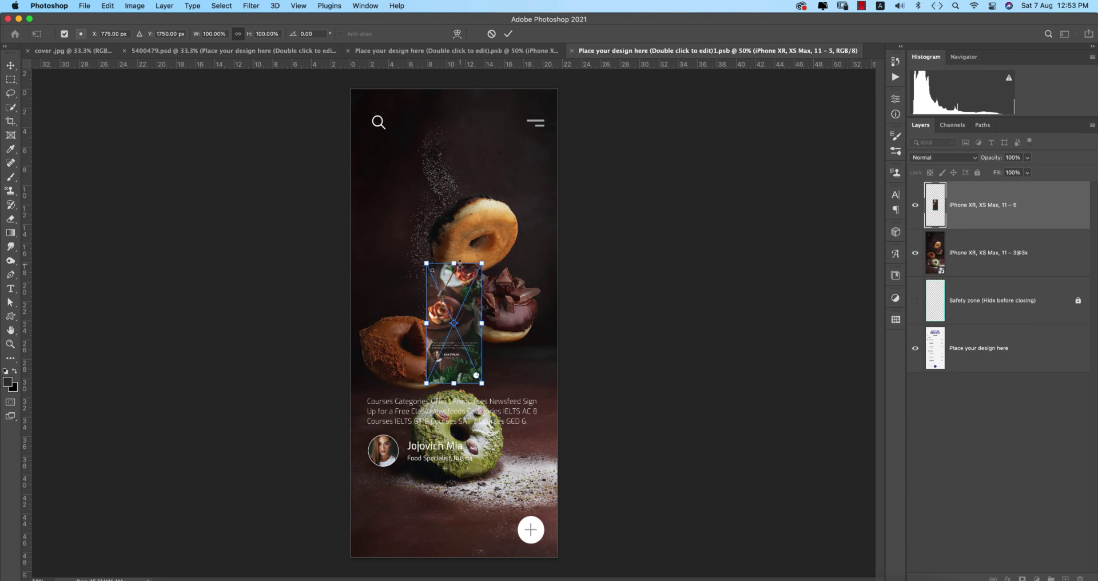
{"action": "left_click_drag", "start_coordinate": [460, 263], "coordinate": [459, 91]}
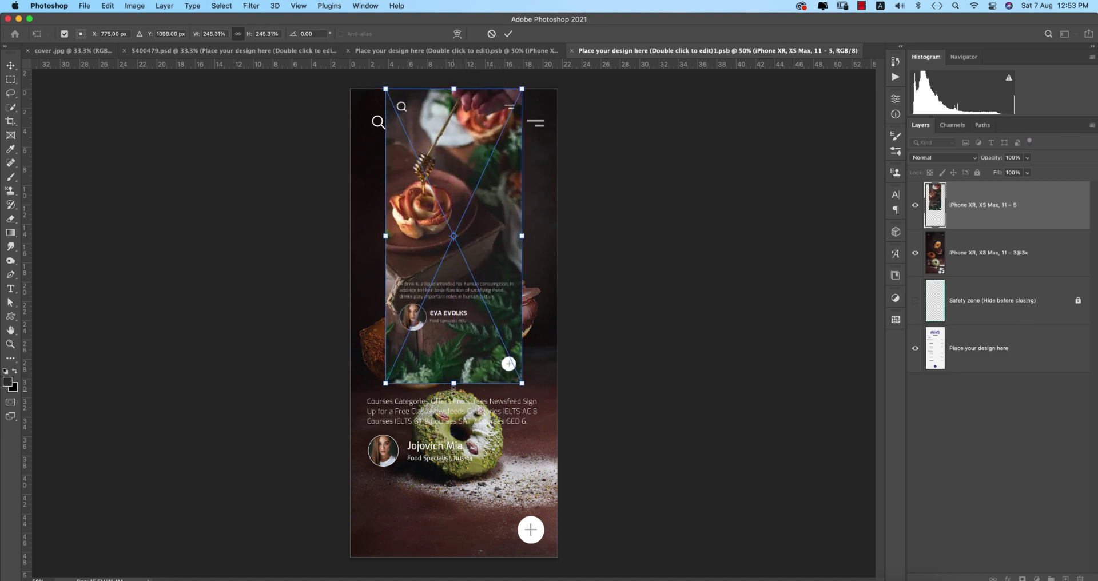
{"action": "left_click_drag", "start_coordinate": [453, 383], "coordinate": [472, 556]}
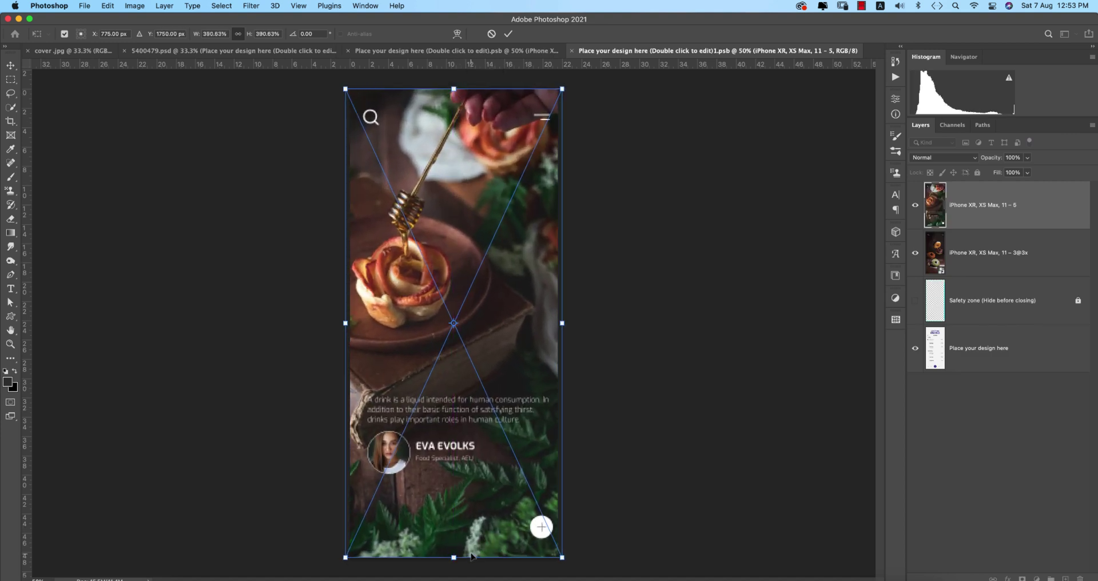
{"action": "key", "text": "Return"}
{"action": "key", "text": "super+s"}
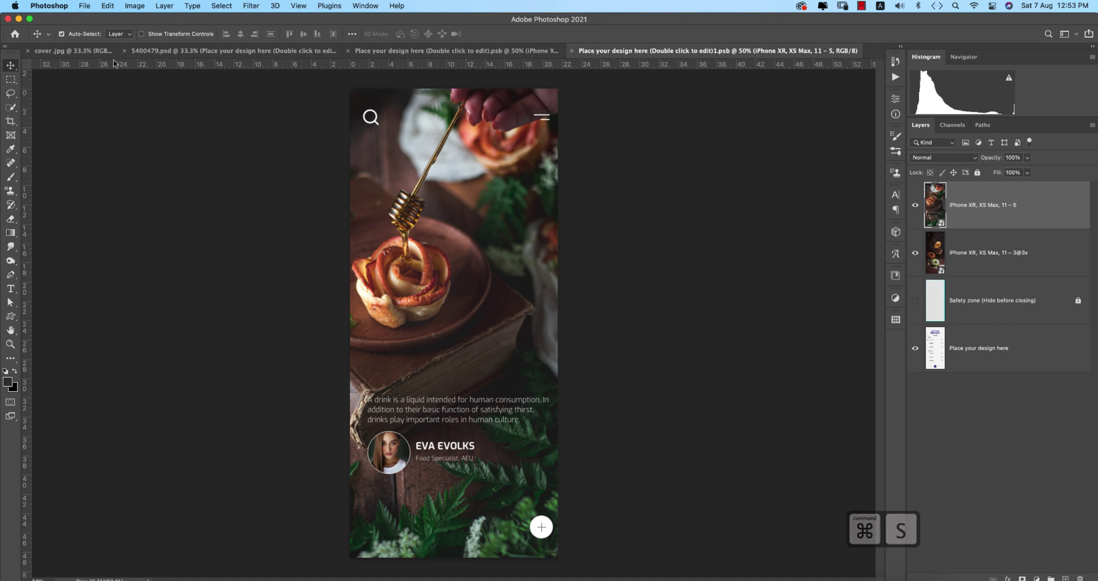
{"action": "left_click", "coordinate": [143, 51]}
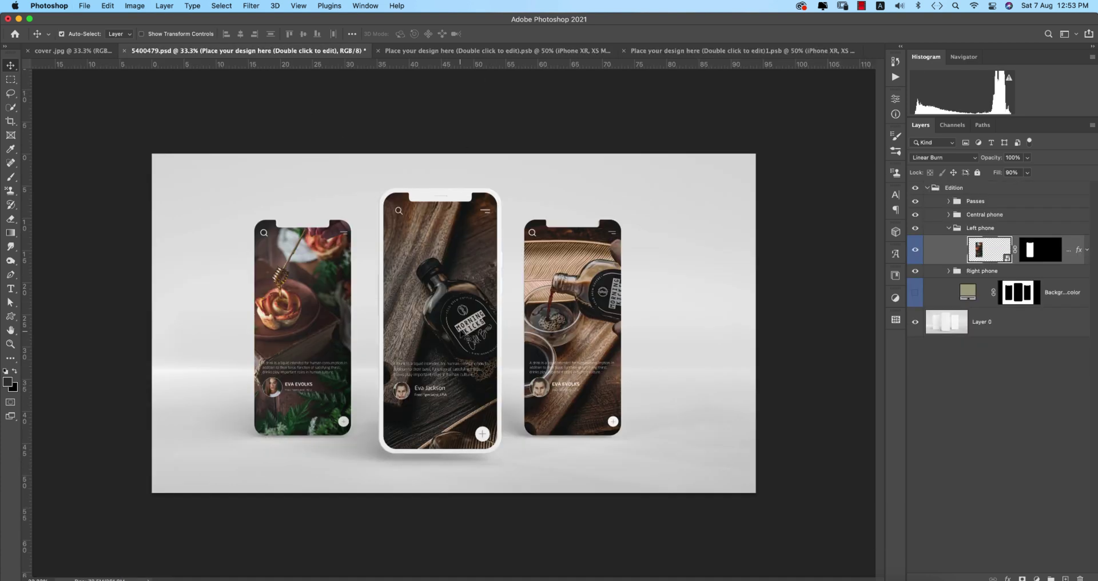
- Open the Central phone's screen smart object and hide the old Morning Kicks bottle layer
{"action": "left_click", "coordinate": [948, 200]}
{"action": "left_click", "coordinate": [949, 273]}
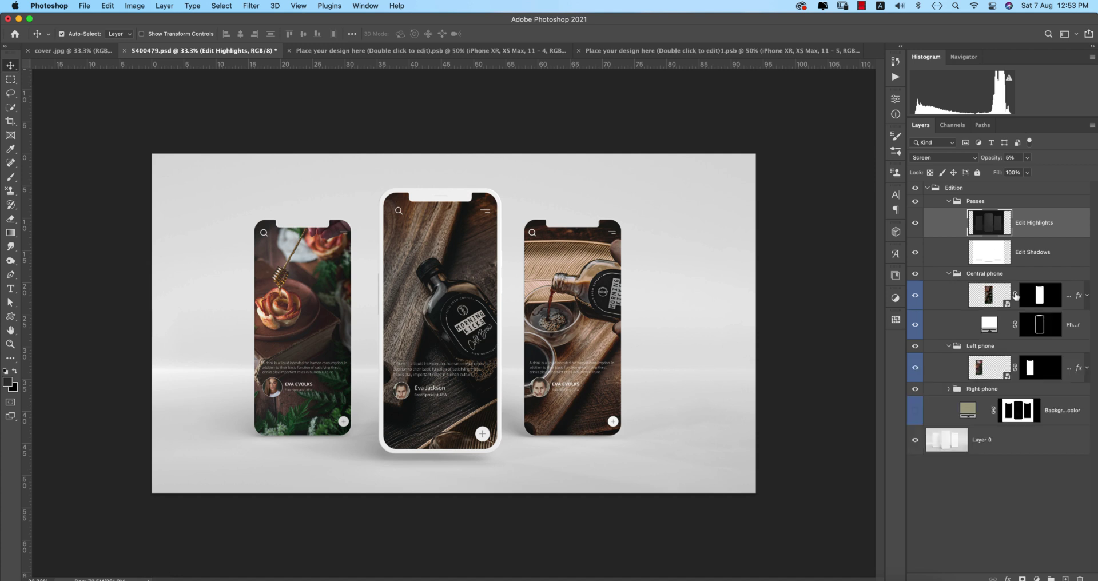
{"action": "double_click", "coordinate": [1009, 305]}
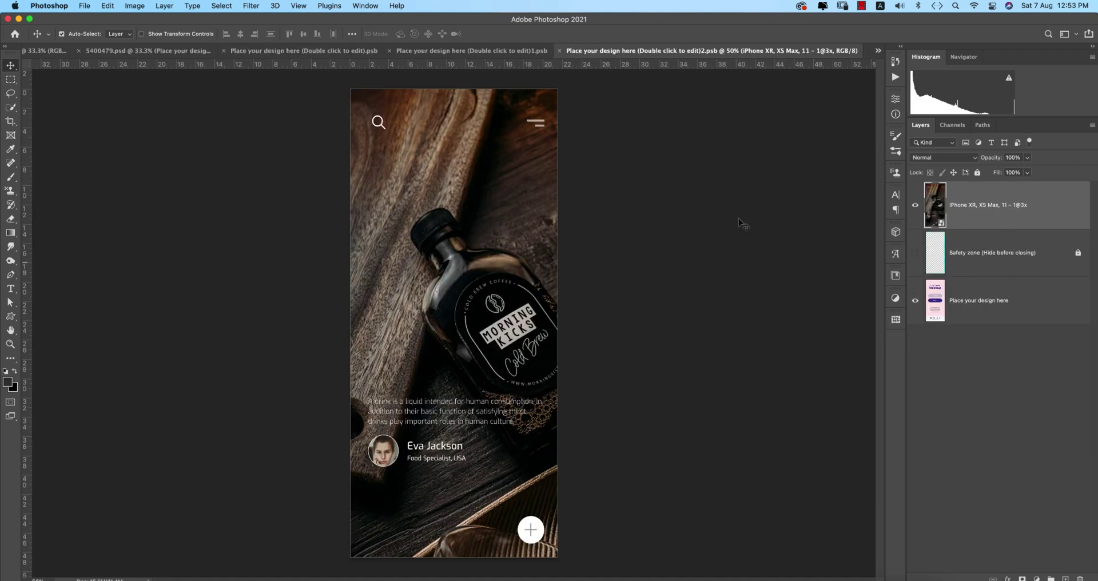
{"action": "left_click", "coordinate": [915, 204]}
- Embed the exported donut screen, scale it to fill the phone, commit and save
{"action": "left_click", "coordinate": [88, 8]}
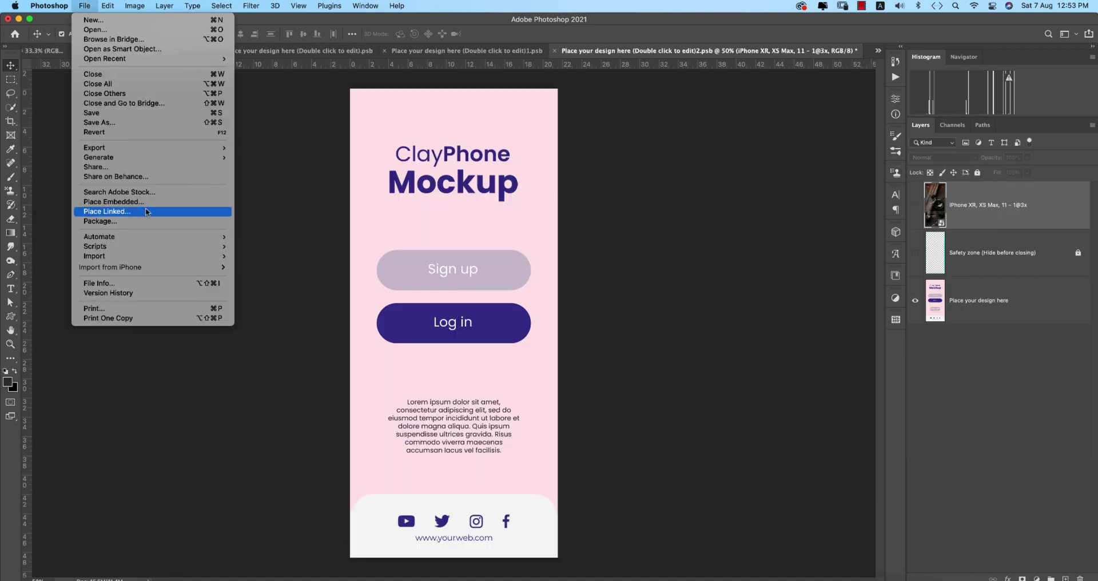
{"action": "left_click", "coordinate": [190, 204]}
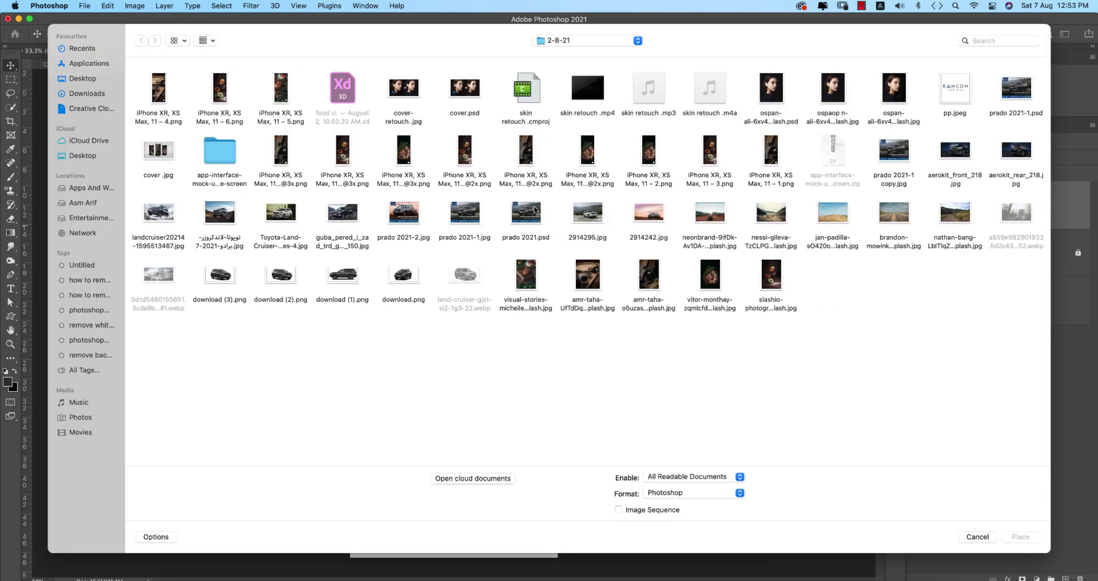
{"action": "double_click", "coordinate": [222, 99]}
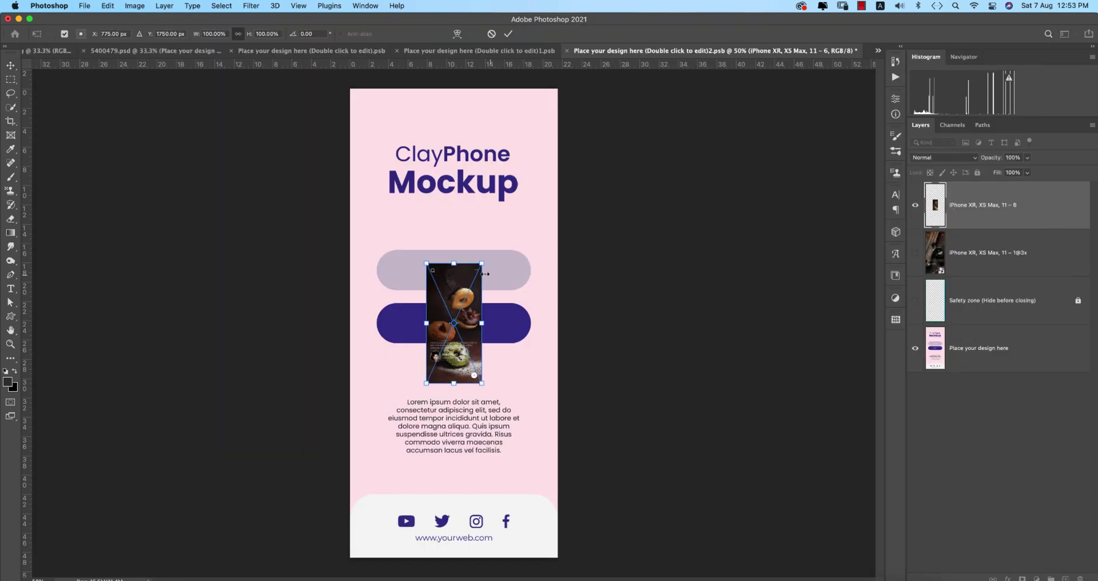
{"action": "left_click_drag", "start_coordinate": [452, 263], "coordinate": [454, 89]}
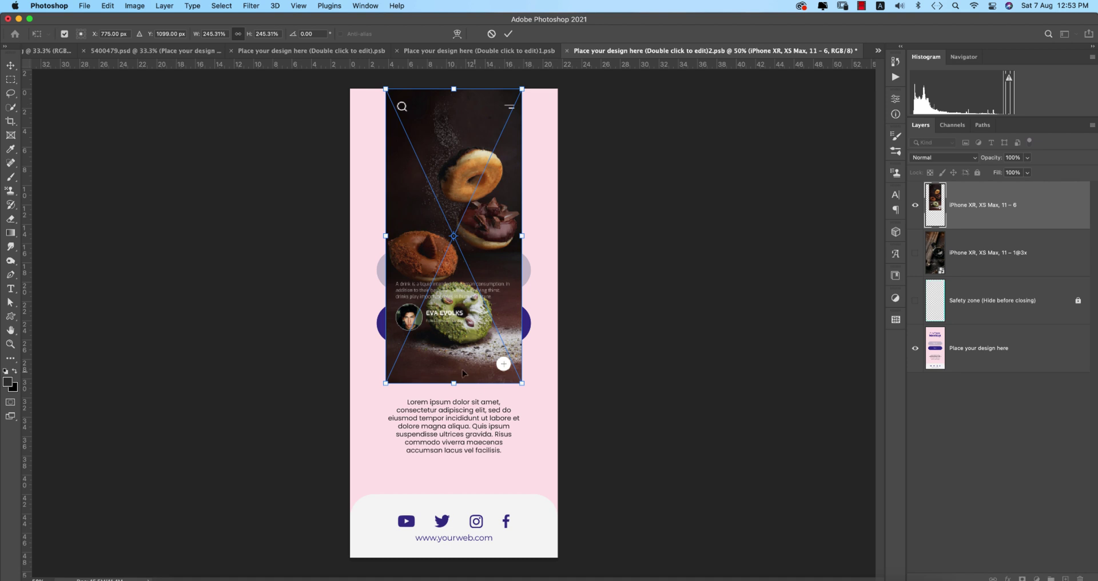
{"action": "left_click_drag", "start_coordinate": [453, 382], "coordinate": [457, 558]}
{"action": "key", "text": "Return"}
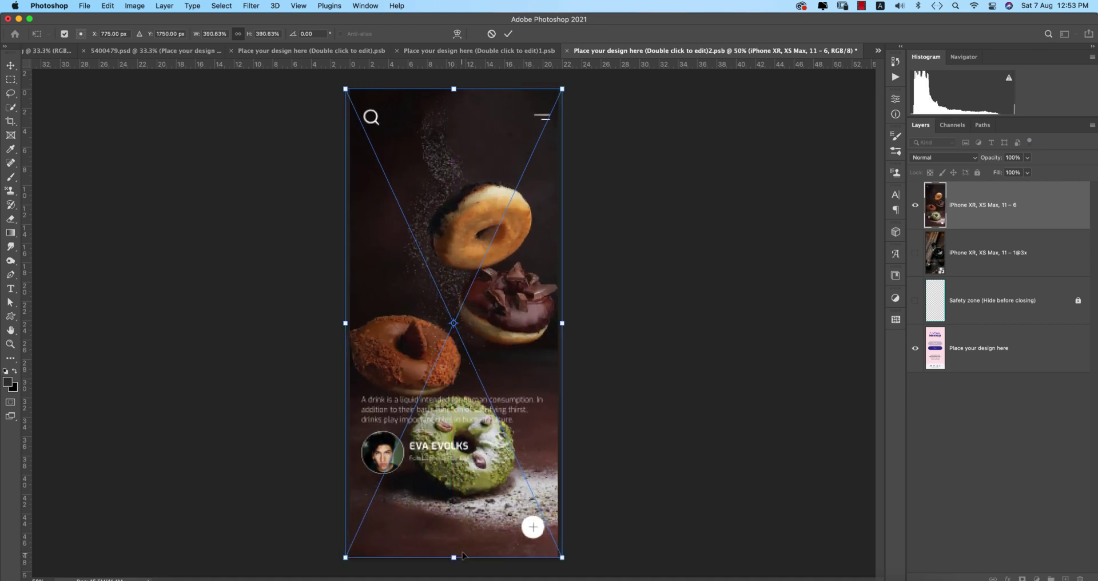
{"action": "key", "text": "super+s"}
{"action": "left_click", "coordinate": [253, 52]}
{"action": "left_click", "coordinate": [239, 53]}
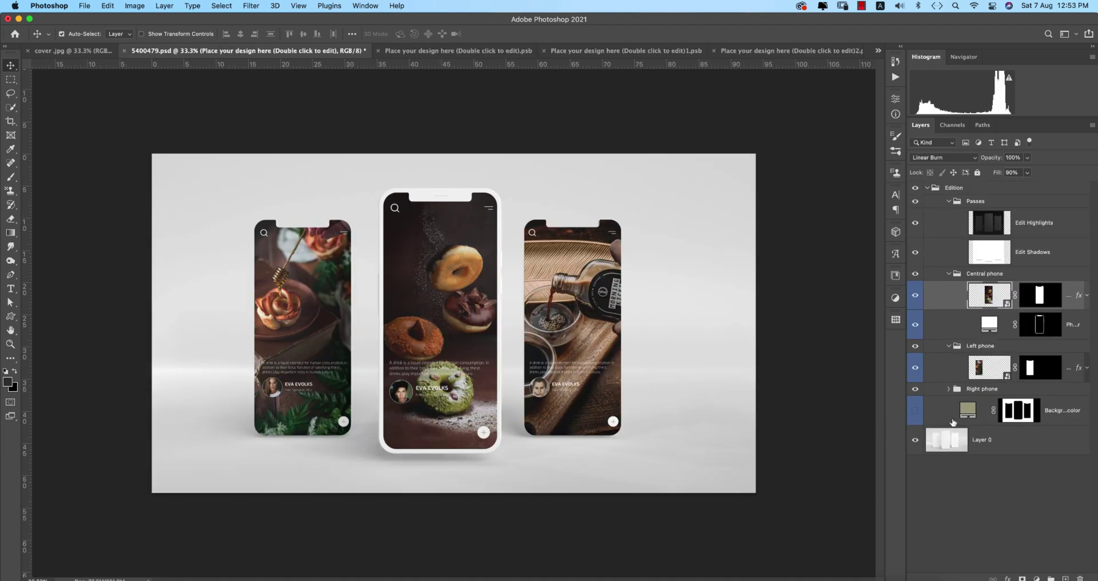
- Preview the green background behind the phones, hide it again, and save the document
{"action": "left_click", "coordinate": [917, 412]}
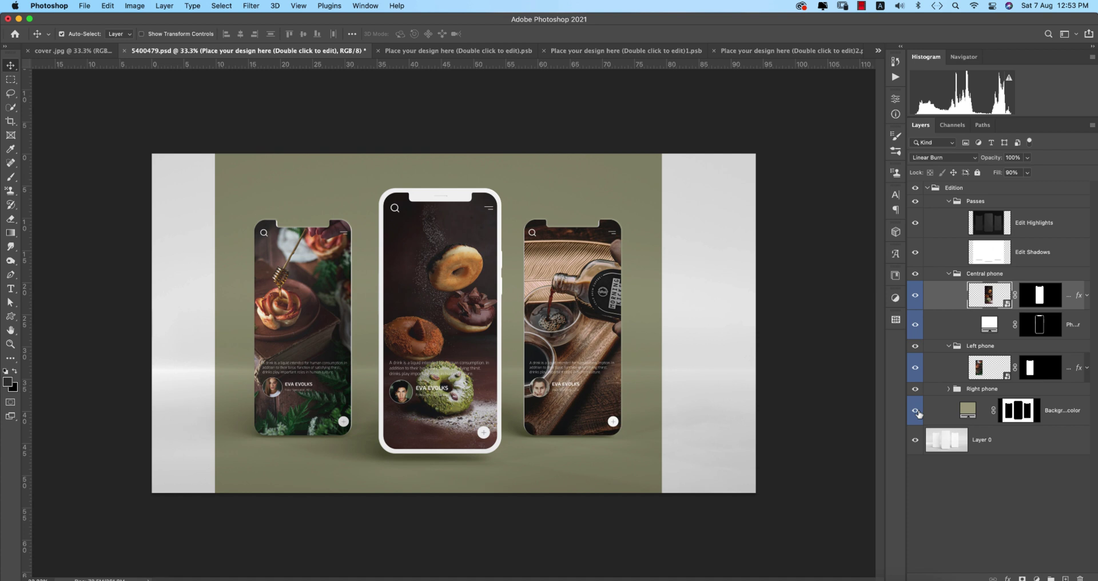
{"action": "left_click", "coordinate": [917, 412]}
{"action": "left_click", "coordinate": [815, 383]}
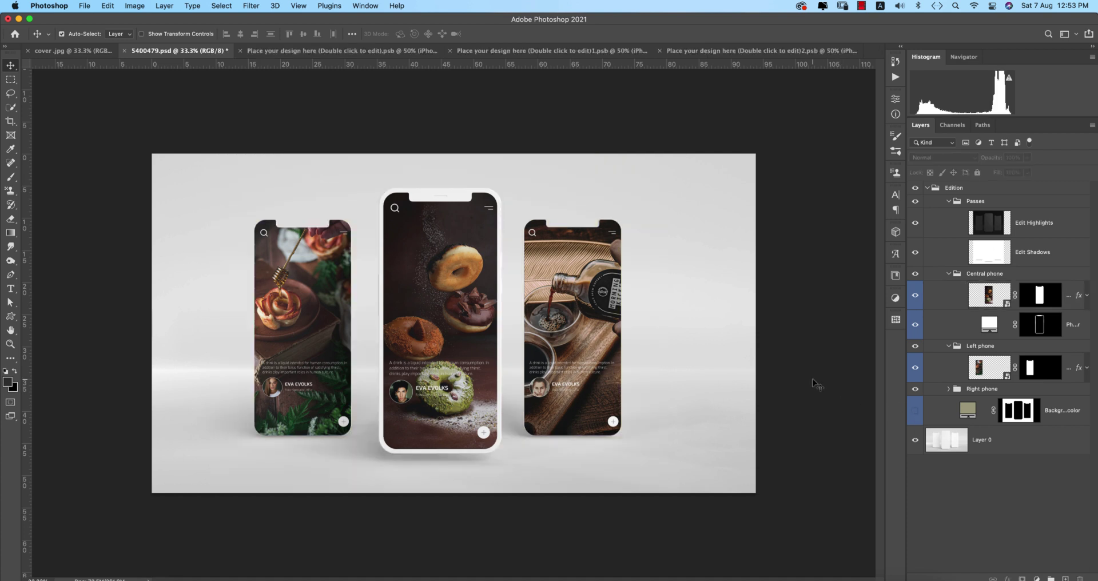
{"action": "key", "text": "super+s"}
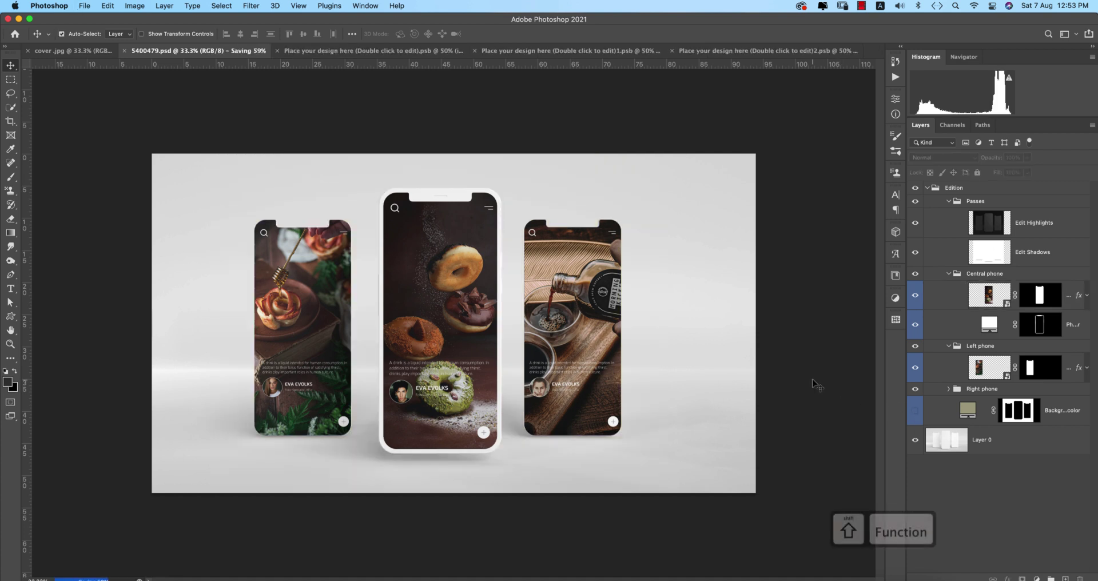
{"action": "key", "text": "super+shift+s"}
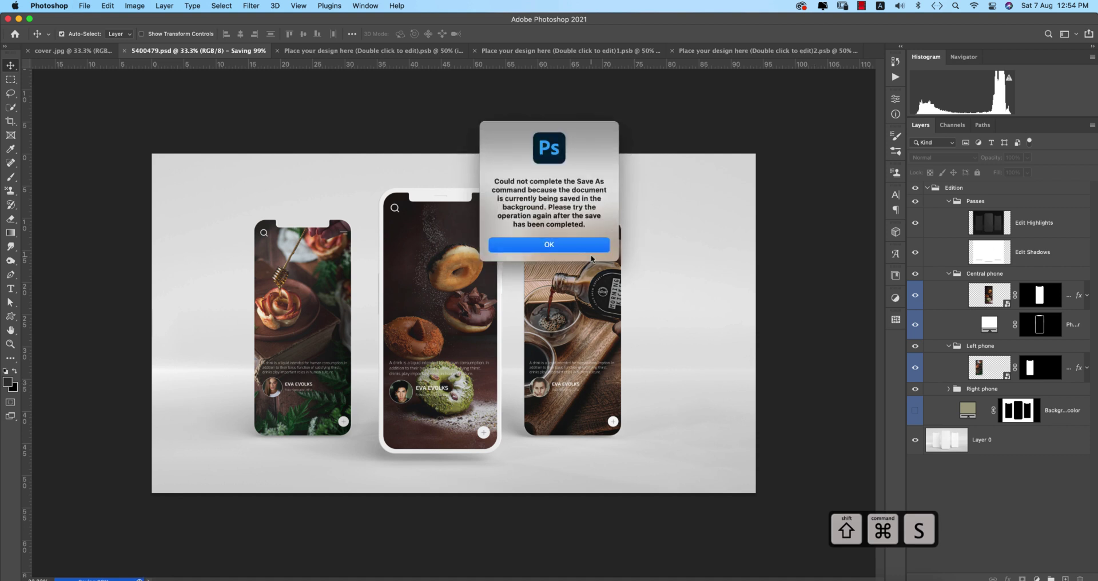
{"action": "left_click", "coordinate": [583, 251]}
- Save the mockup as 'op ux food.psd' in the 2-8-21 folder, accepting Maximize Compatibility
{"action": "left_click", "coordinate": [85, 6]}
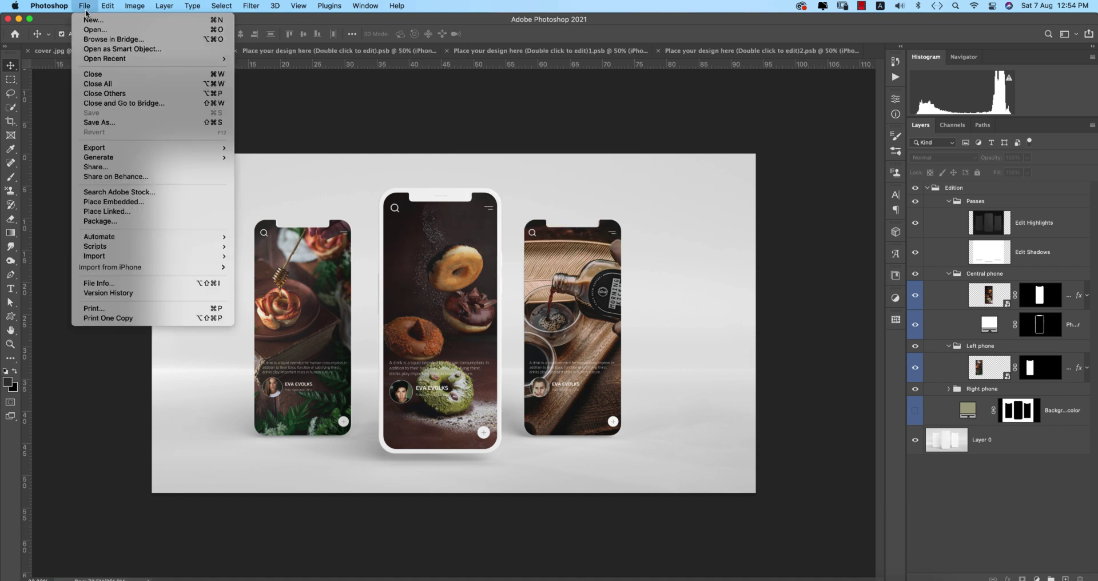
{"action": "left_click", "coordinate": [95, 123]}
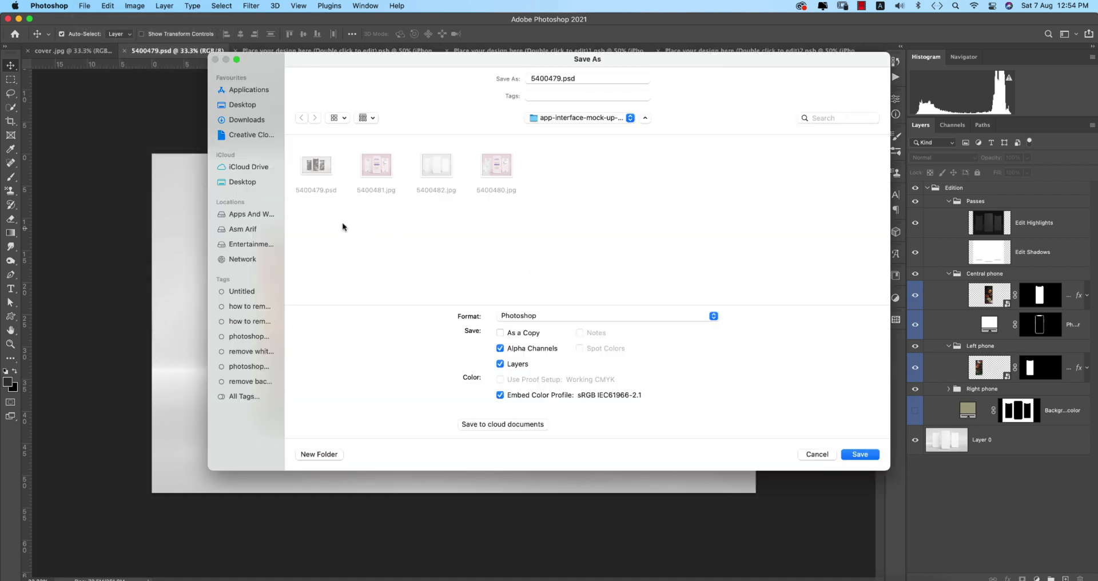
{"action": "left_click", "coordinate": [568, 118]}
{"action": "left_click", "coordinate": [567, 129]}
{"action": "double_click", "coordinate": [560, 79]}
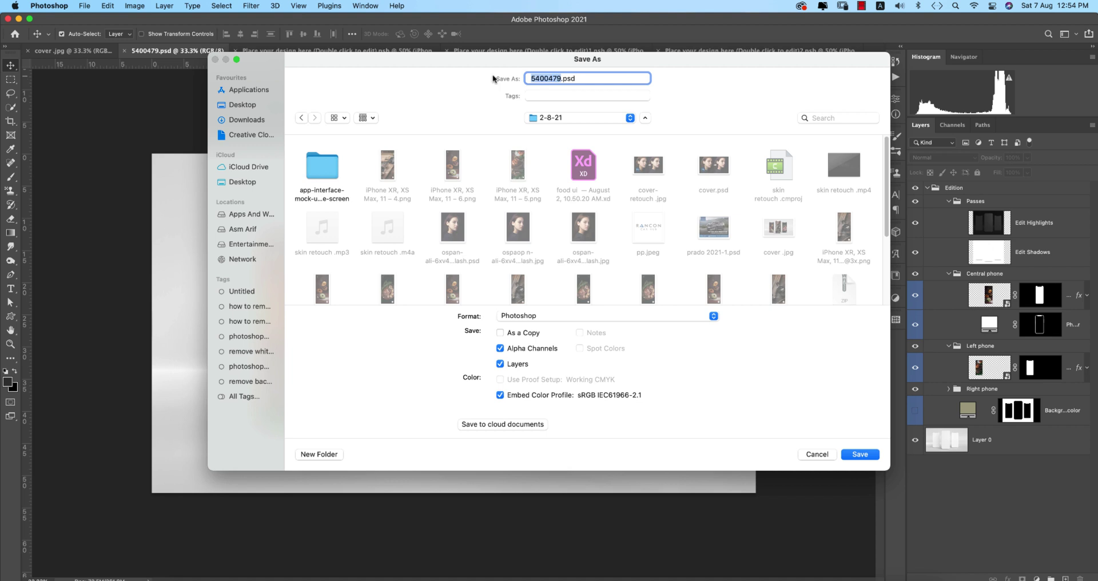
{"action": "type", "text": "op ux food"}
{"action": "left_click", "coordinate": [851, 451]}
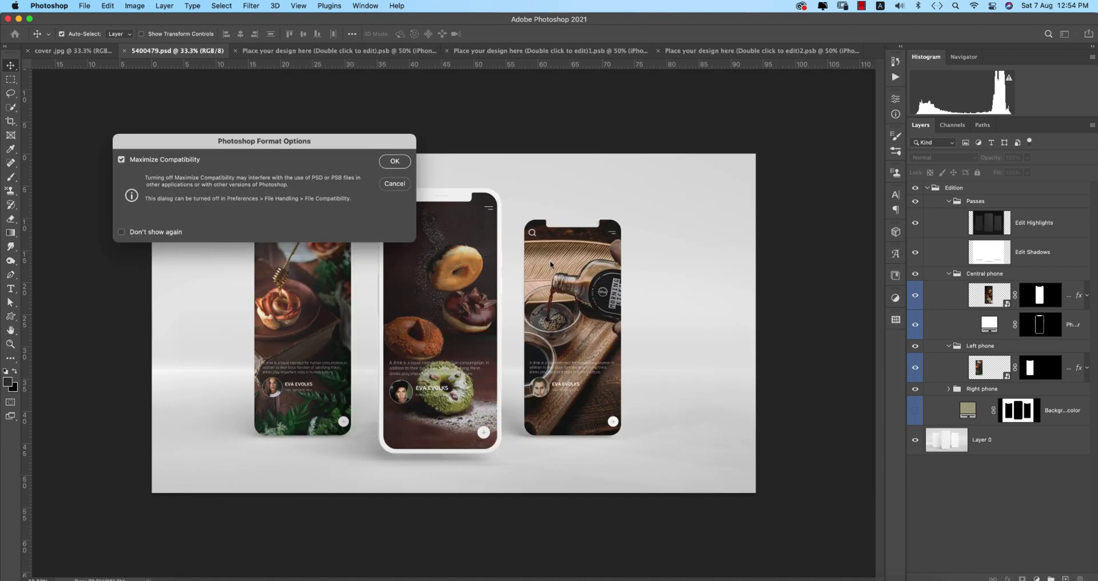
{"action": "left_click", "coordinate": [396, 160]}
{"action": "key", "text": "super+shift+s"}
- Save a JPEG copy 'op ux food.jpg' with Quality set to Maximum
{"action": "left_click", "coordinate": [499, 315]}
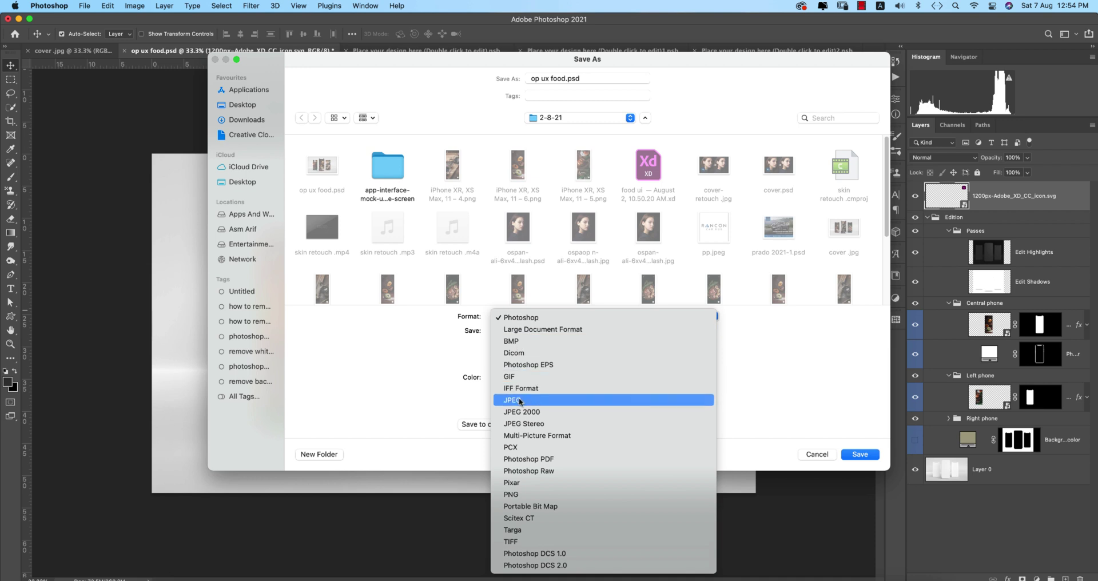
{"action": "left_click", "coordinate": [520, 398]}
{"action": "left_click", "coordinate": [857, 455]}
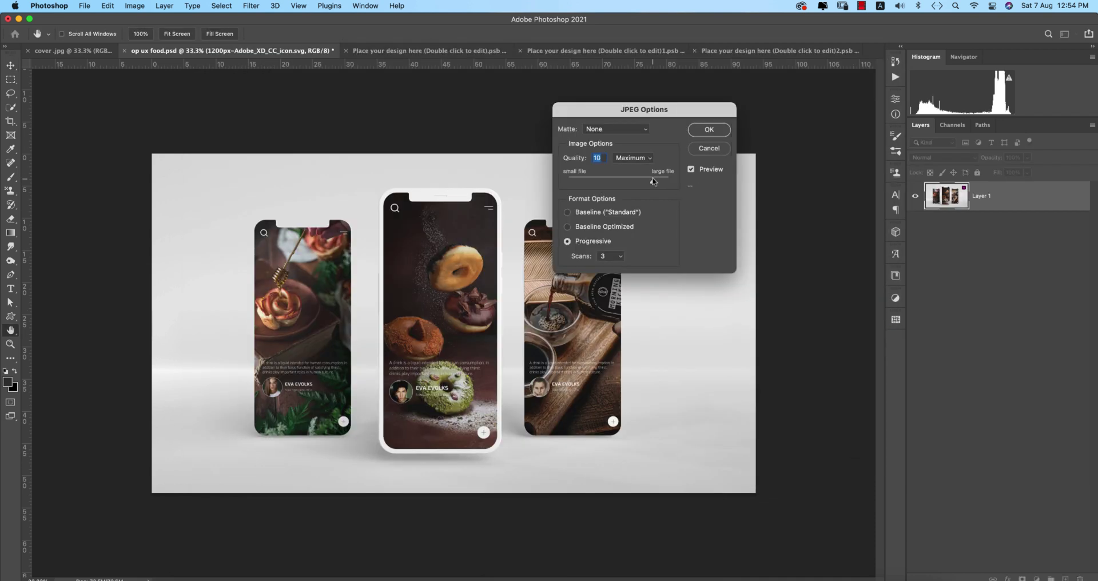
{"action": "left_click_drag", "start_coordinate": [653, 182], "coordinate": [643, 180]}
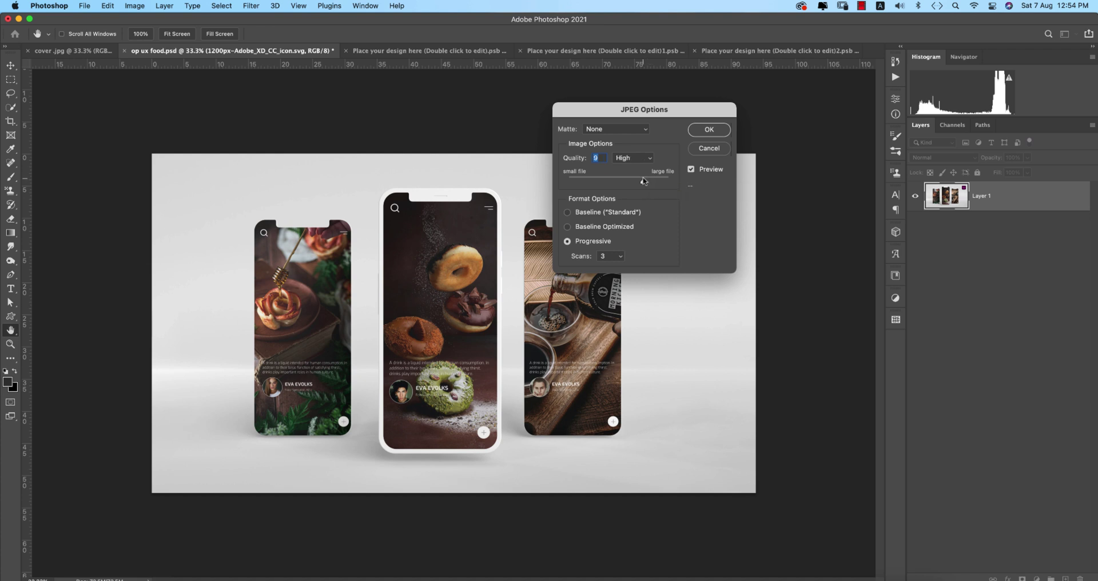
{"action": "left_click", "coordinate": [696, 131]}
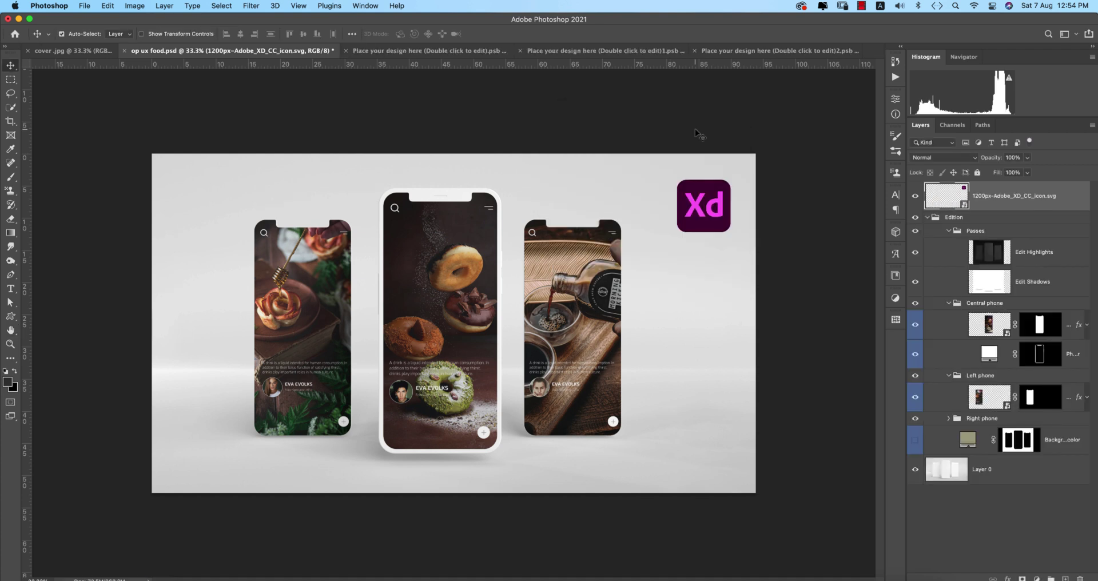